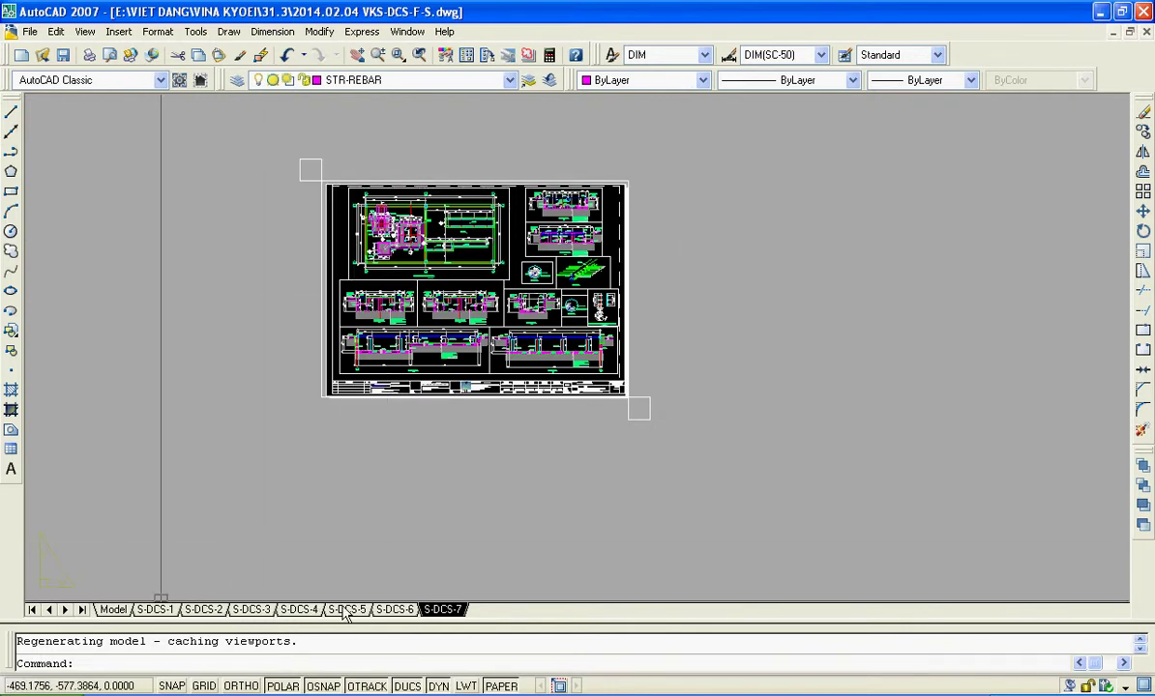
- Inspect the S-DCS-7 sheet by selecting and deselecting its plan and top-right viewports
{"action": "scroll", "coordinate": [515, 259], "scroll_direction": "up", "scroll_amount": 5}
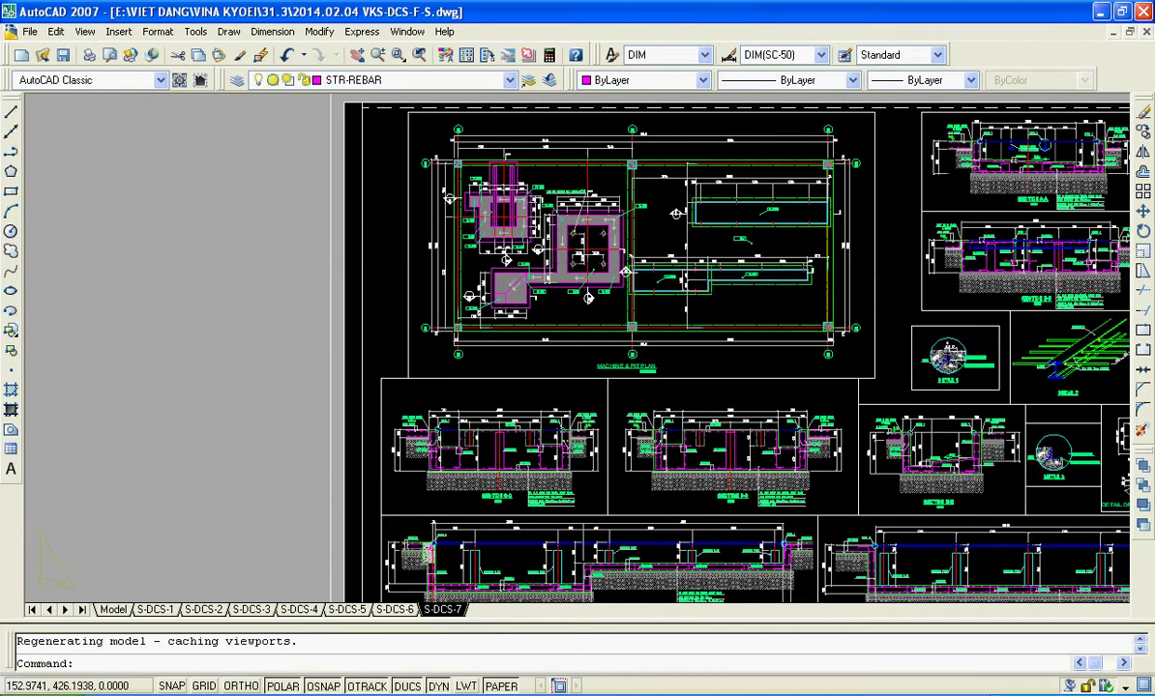
{"action": "scroll", "coordinate": [789, 304], "scroll_direction": "down", "scroll_amount": 3}
{"action": "scroll", "coordinate": [657, 308], "scroll_direction": "up", "scroll_amount": 3}
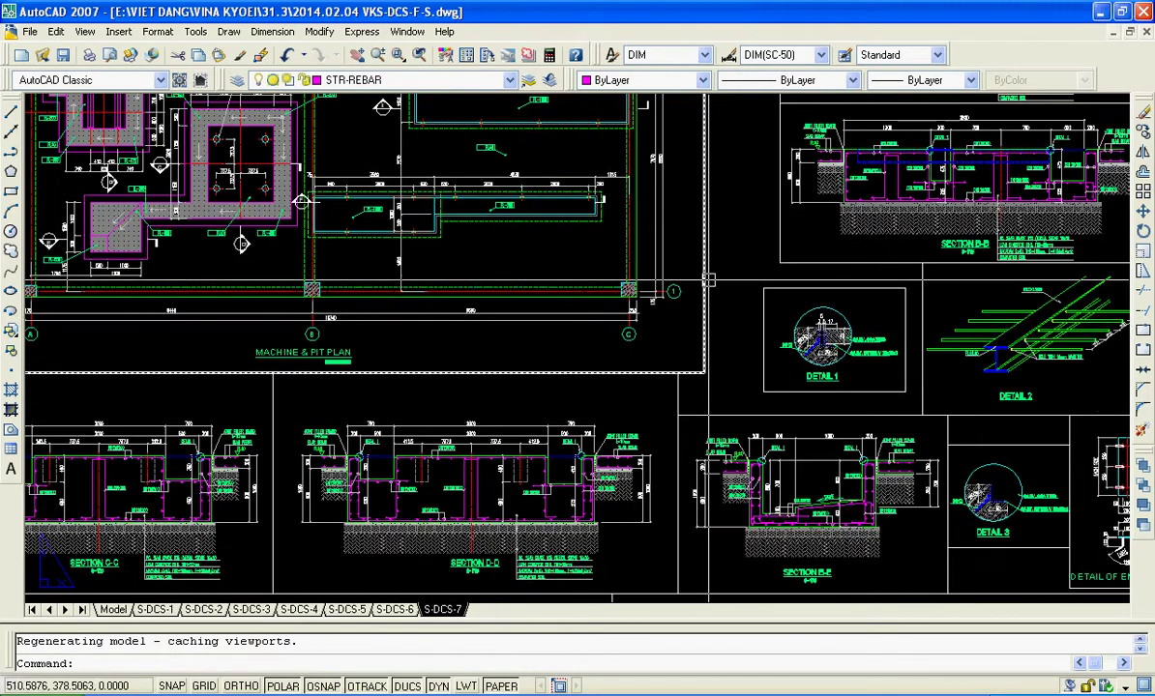
{"action": "left_click", "coordinate": [657, 307]}
{"action": "scroll", "coordinate": [657, 308], "scroll_direction": "down", "scroll_amount": 4}
{"action": "scroll", "coordinate": [535, 397], "scroll_direction": "up", "scroll_amount": 2}
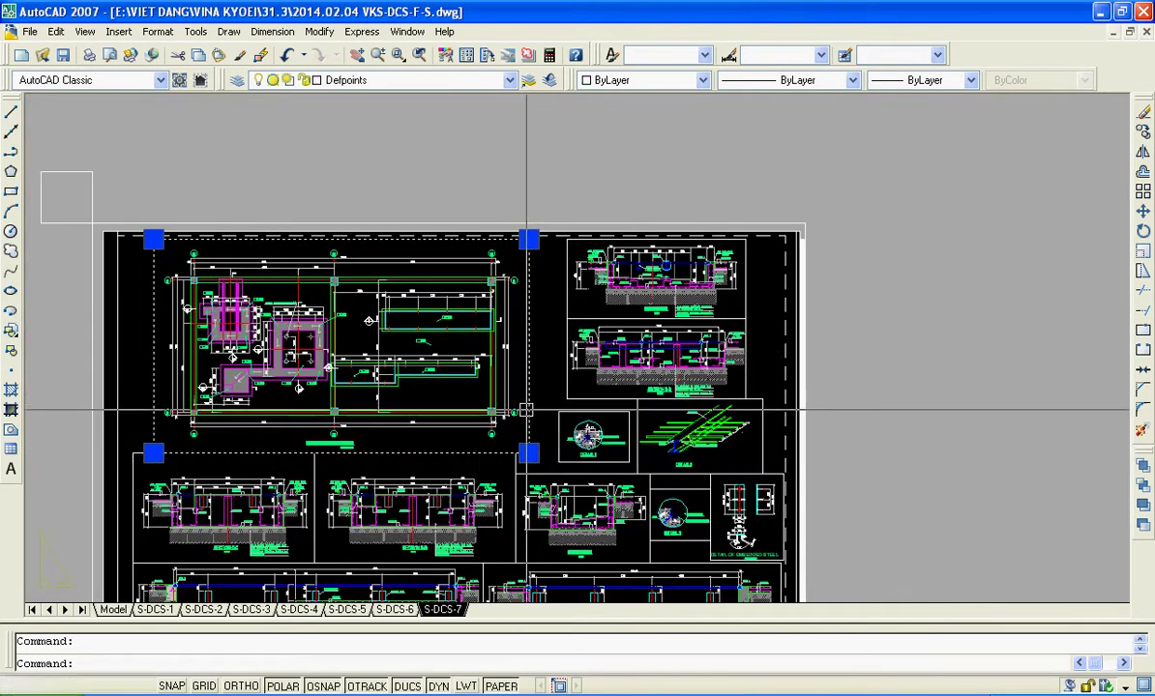
{"action": "key", "text": "Escape"}
{"action": "left_click", "coordinate": [562, 391]}
{"action": "key", "text": "Escape"}
{"action": "left_click", "coordinate": [565, 295]}
{"action": "key", "text": "Escape"}
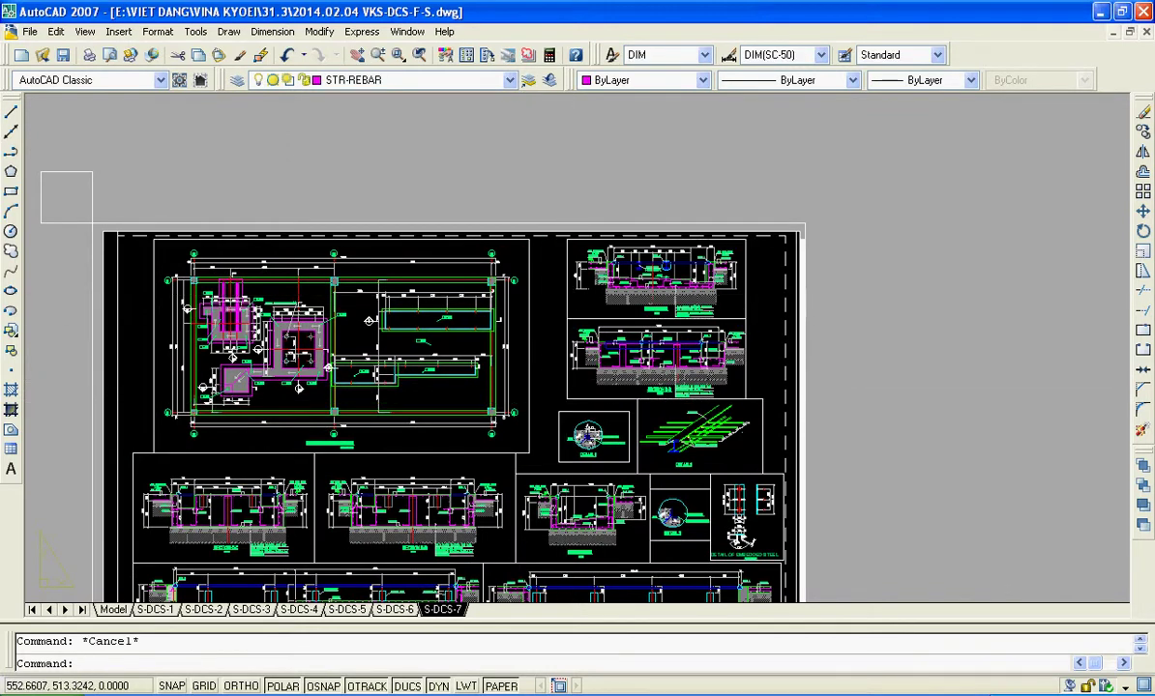
{"action": "scroll", "coordinate": [438, 500], "scroll_direction": "down", "scroll_amount": 3}
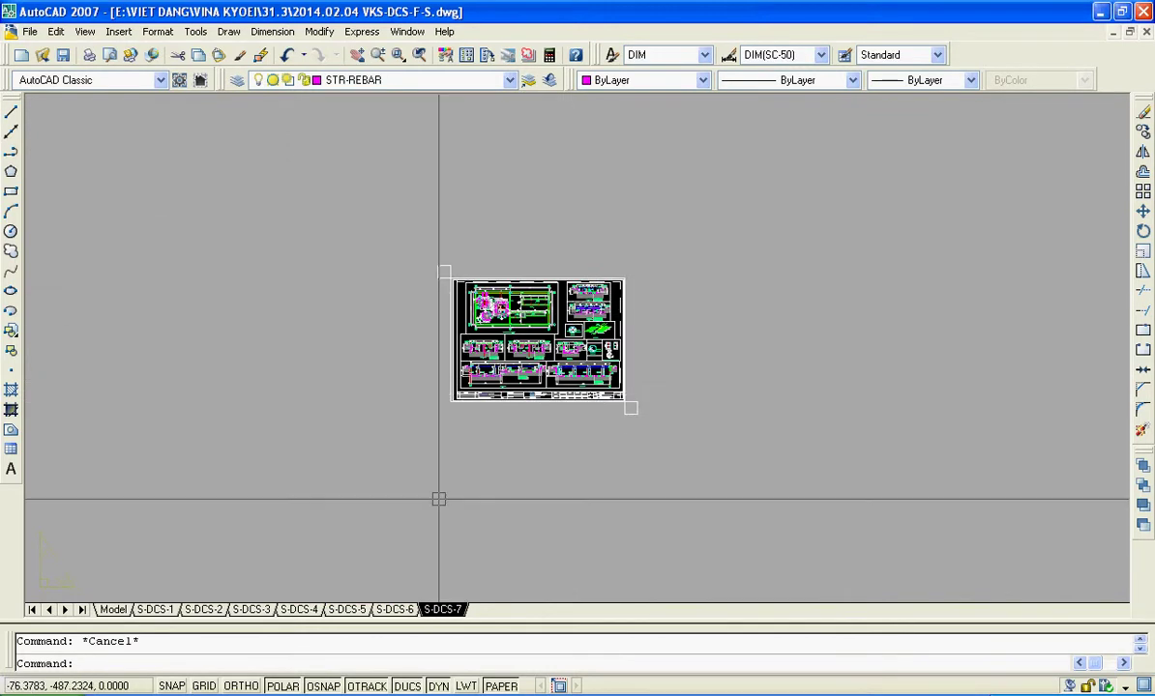
- Copy the S-DCS-7 layout and place the copy at the end of the layouts
{"action": "right_click", "coordinate": [446, 611]}
{"action": "left_click", "coordinate": [488, 559]}
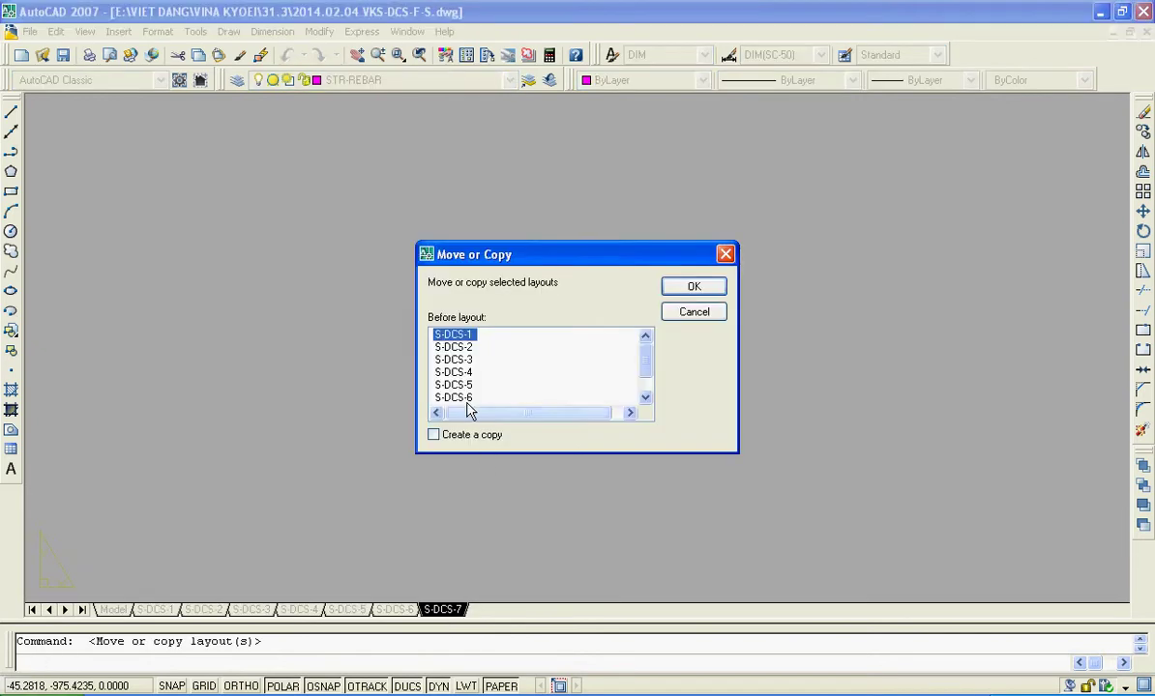
{"action": "left_click_drag", "start_coordinate": [646, 363], "coordinate": [650, 404]}
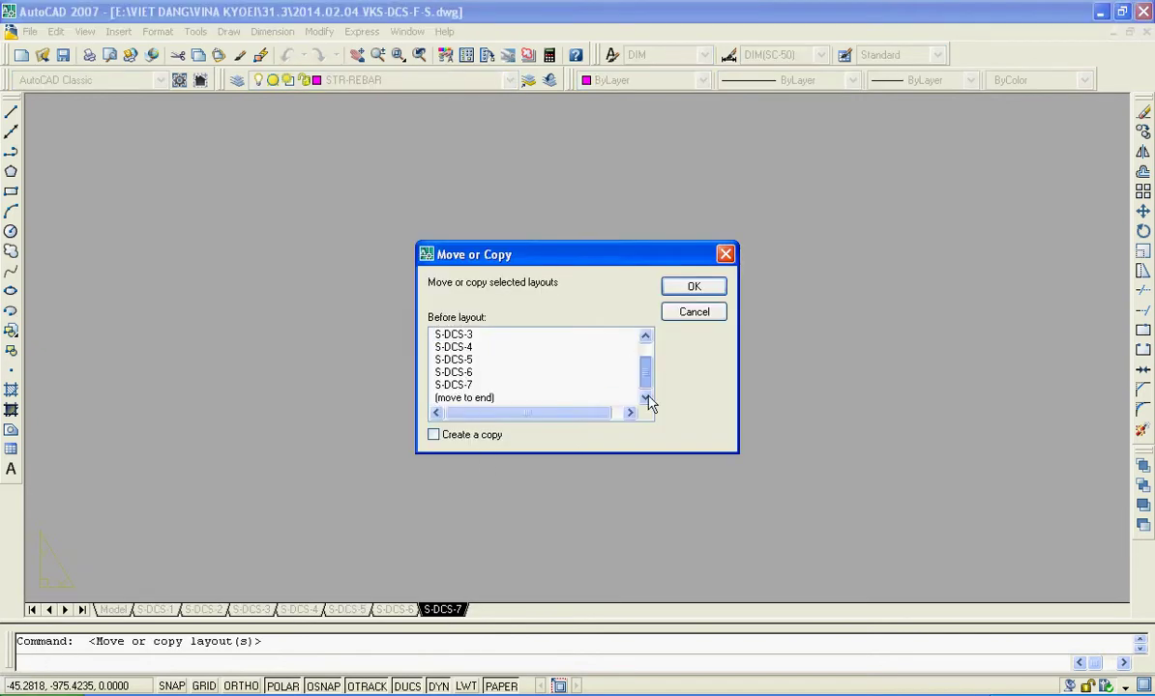
{"action": "left_click", "coordinate": [476, 399]}
{"action": "left_click", "coordinate": [448, 440]}
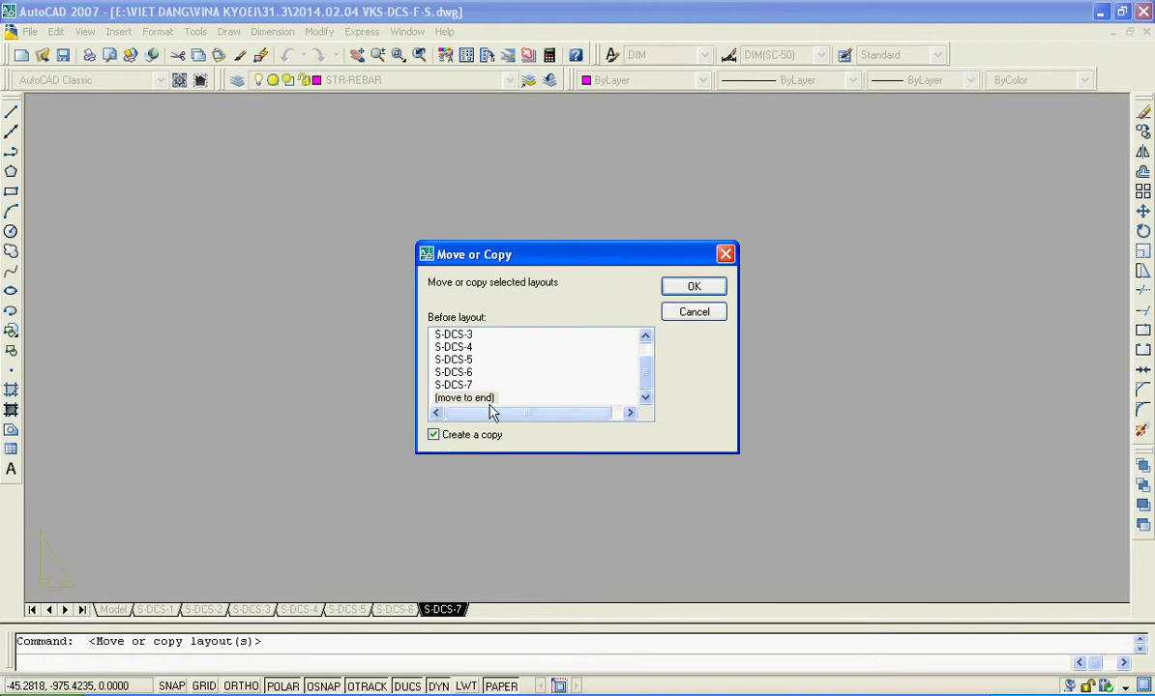
{"action": "left_click", "coordinate": [693, 287]}
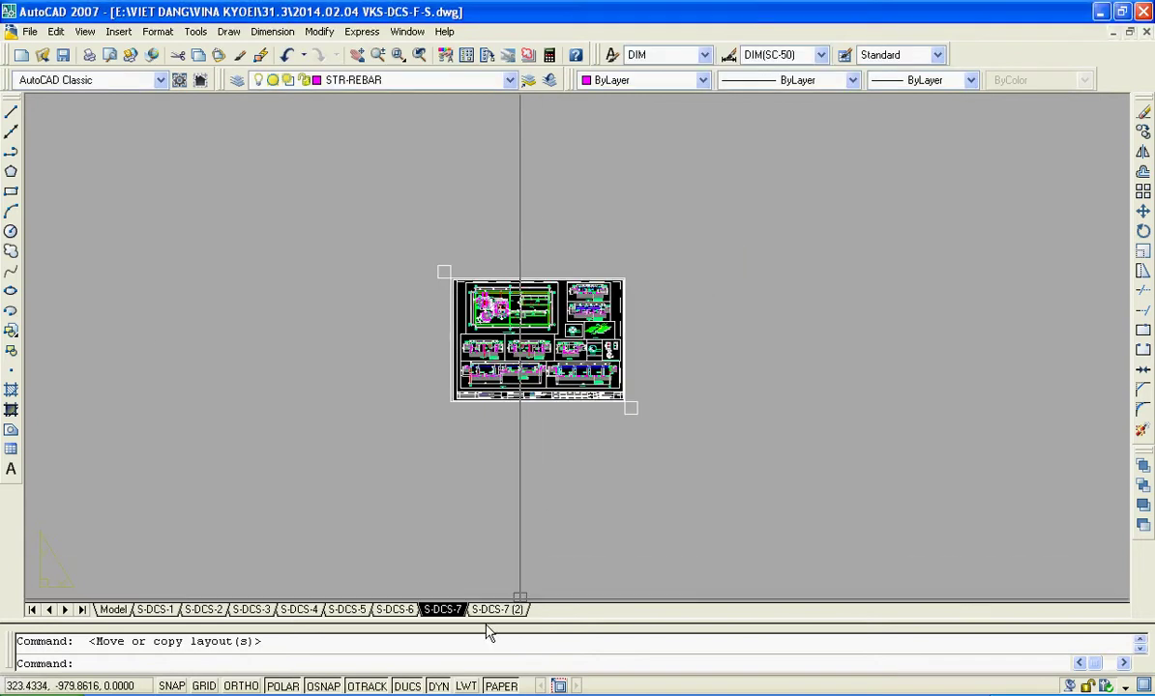
- Rename the copied layout S-DCS-7 (2) to S-DCS-8
{"action": "left_click", "coordinate": [515, 609]}
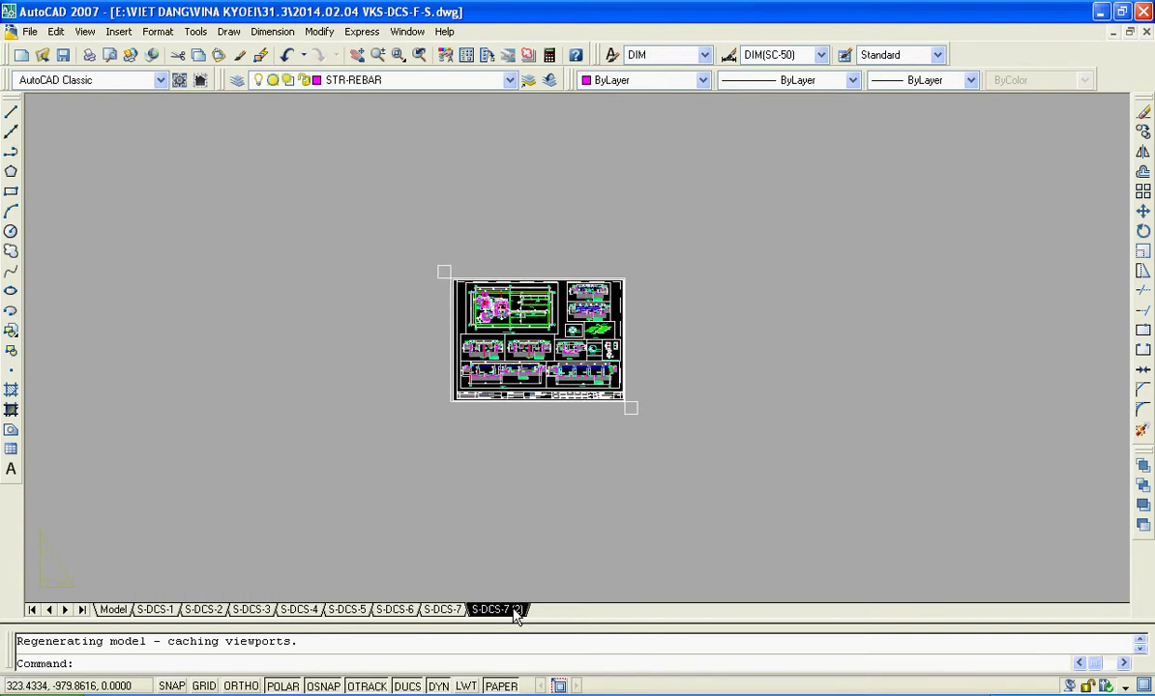
{"action": "right_click", "coordinate": [515, 612]}
{"action": "left_click", "coordinate": [547, 465]}
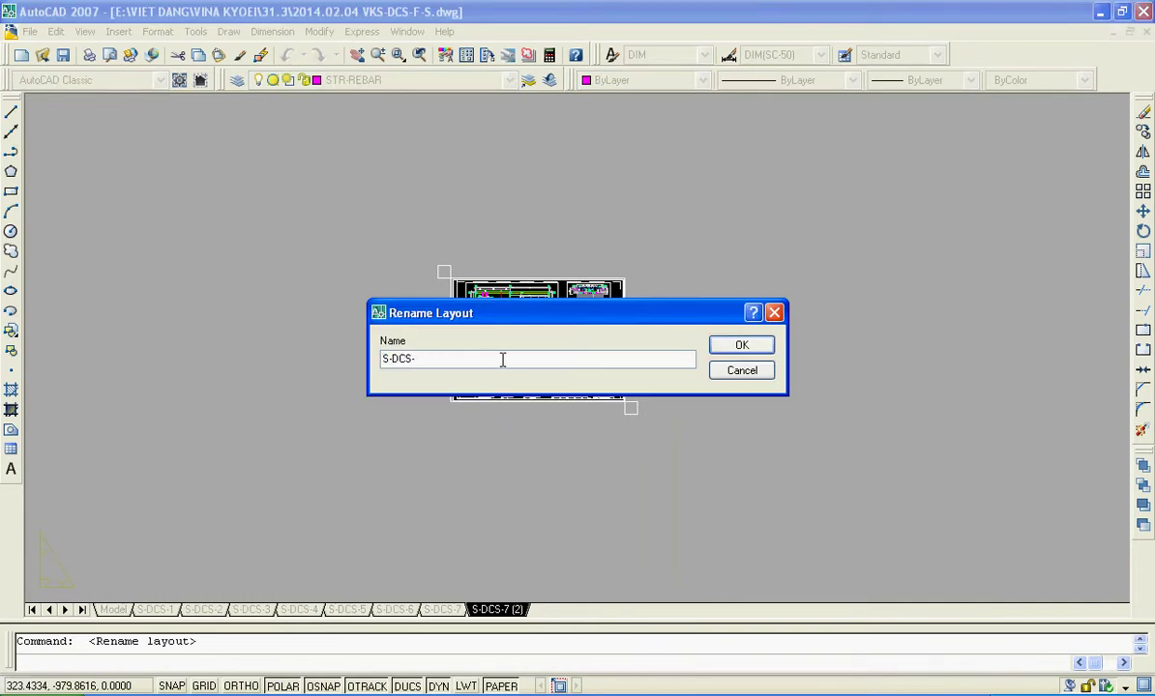
{"action": "left_click", "coordinate": [760, 348]}
- Erase the ten viewports caught in a crossing selection on the sheet
{"action": "scroll", "coordinate": [756, 338], "scroll_direction": "up", "scroll_amount": 2}
{"action": "scroll", "coordinate": [764, 406], "scroll_direction": "up", "scroll_amount": 2}
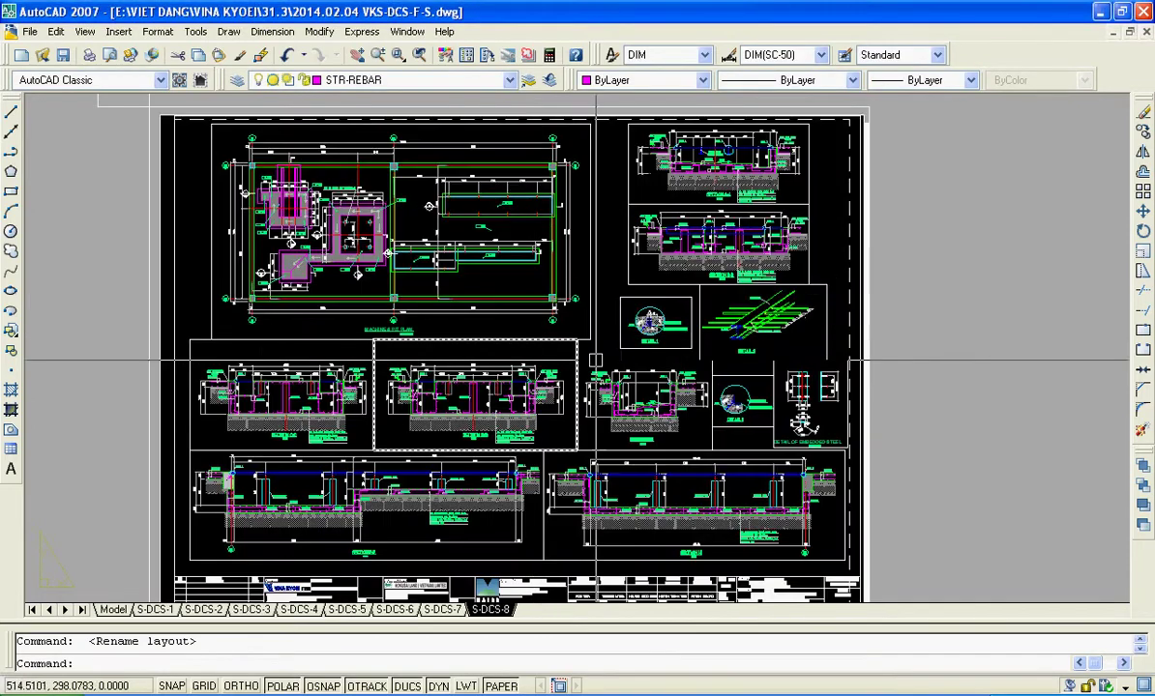
{"action": "scroll", "coordinate": [776, 509], "scroll_direction": "up", "scroll_amount": 1}
{"action": "scroll", "coordinate": [777, 510], "scroll_direction": "up", "scroll_amount": 2}
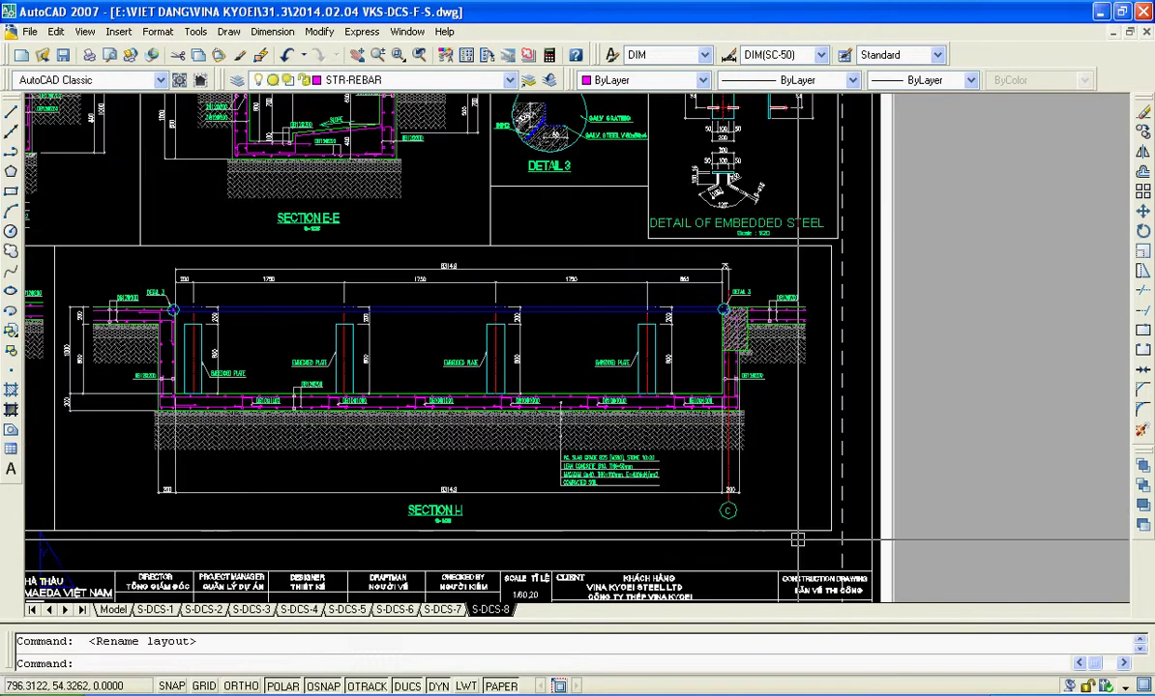
{"action": "scroll", "coordinate": [777, 510], "scroll_direction": "down", "scroll_amount": 3}
{"action": "left_click", "coordinate": [792, 530]}
{"action": "left_click", "coordinate": [471, 261]}
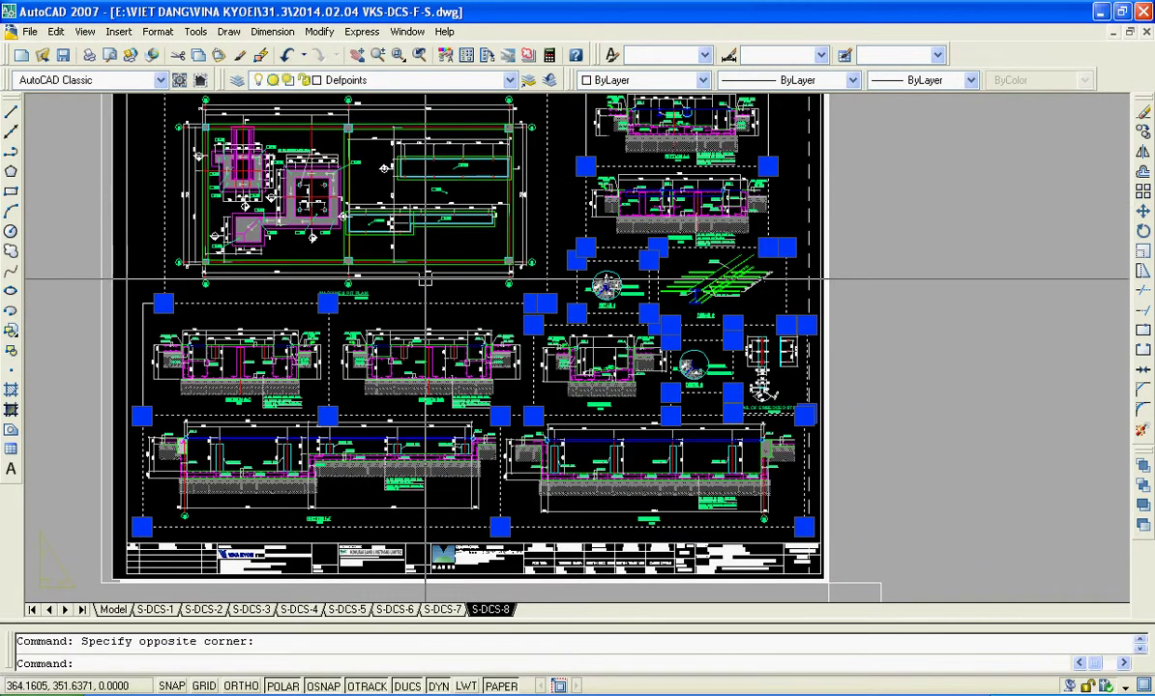
{"action": "key", "text": "Delete"}
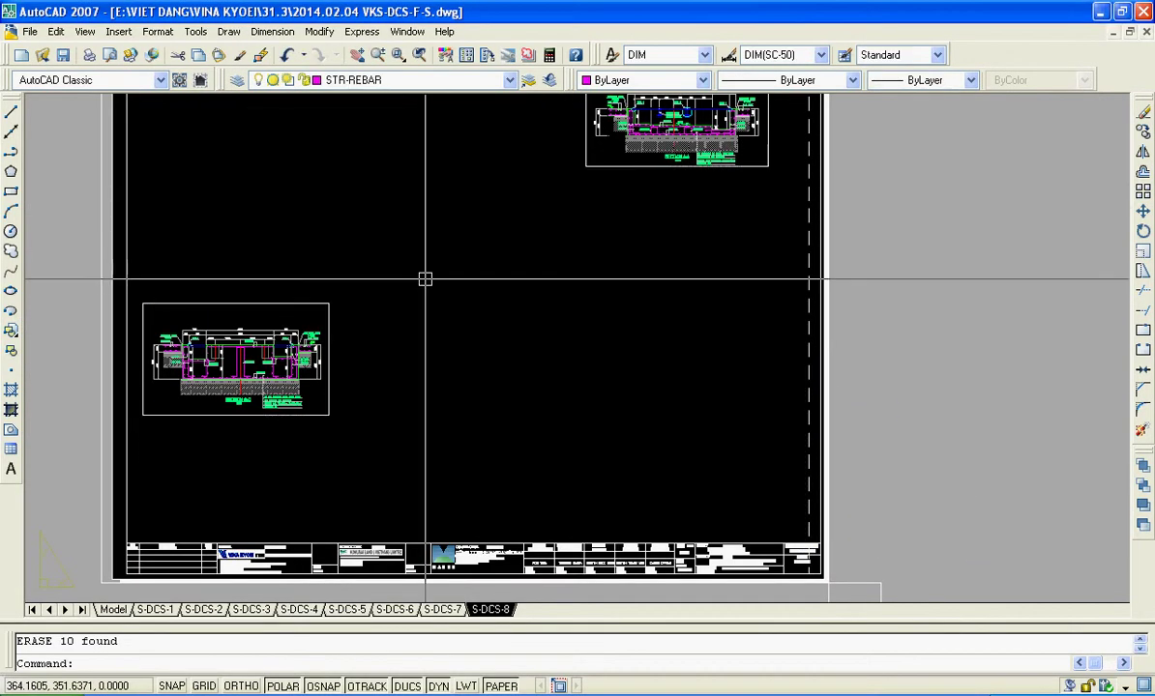
- Erase the remaining left viewport and the top-right viewport
{"action": "left_click", "coordinate": [463, 372]}
{"action": "left_click", "coordinate": [298, 256]}
{"action": "key", "text": "Delete"}
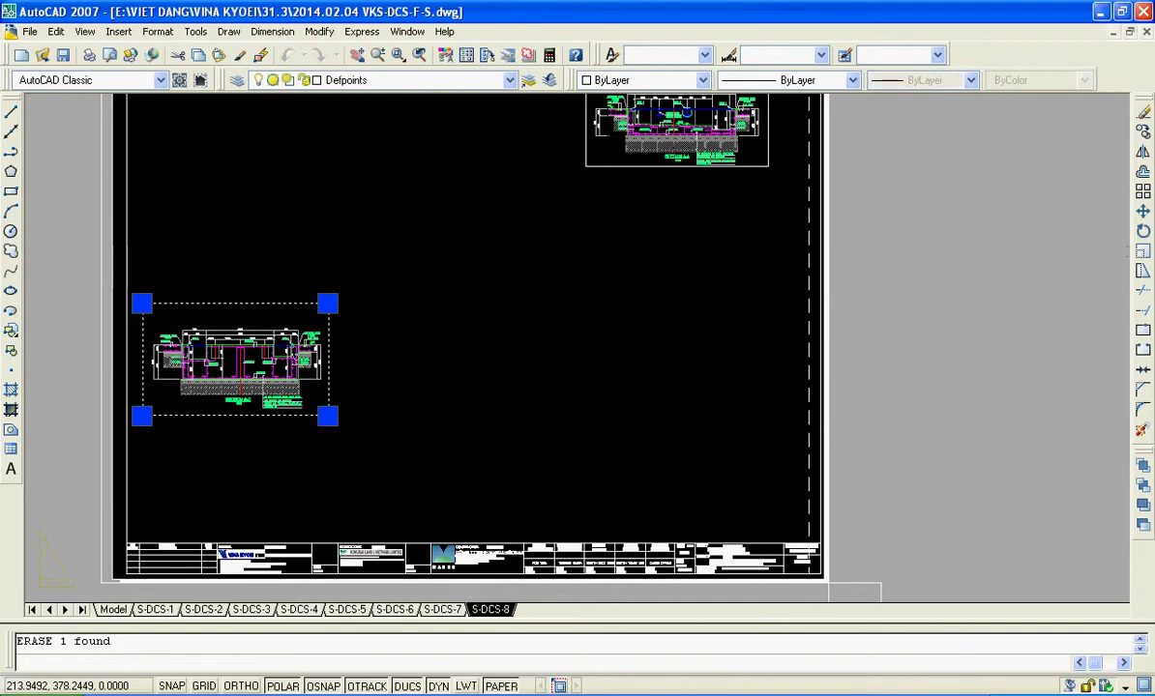
{"action": "left_click", "coordinate": [711, 249]}
{"action": "left_click", "coordinate": [542, 147]}
{"action": "key", "text": "Delete"}
- Check the sheet for leftover objects with two trial selections, cancelling both
{"action": "scroll", "coordinate": [531, 214], "scroll_direction": "down", "scroll_amount": 5}
{"action": "scroll", "coordinate": [567, 348], "scroll_direction": "up", "scroll_amount": 5}
{"action": "scroll", "coordinate": [528, 327], "scroll_direction": "down", "scroll_amount": 2}
{"action": "left_click", "coordinate": [816, 176]}
{"action": "scroll", "coordinate": [741, 250], "scroll_direction": "down", "scroll_amount": 3}
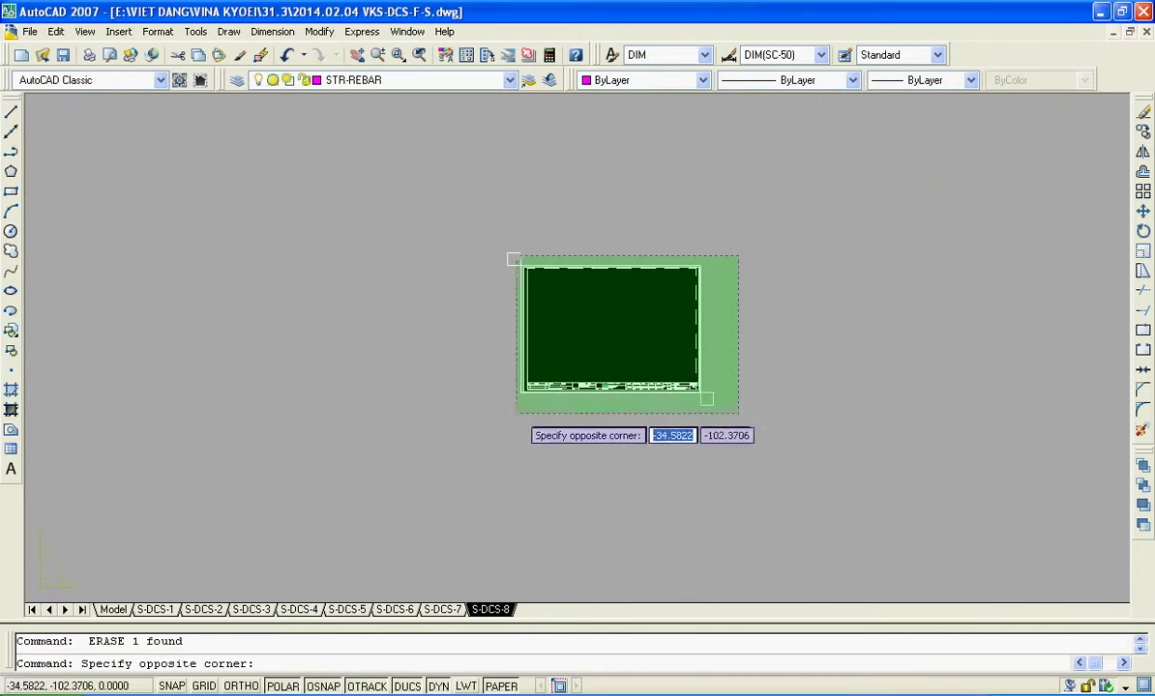
{"action": "left_click", "coordinate": [479, 429]}
{"action": "key", "text": "Escape"}
{"action": "left_click", "coordinate": [825, 226]}
{"action": "left_click", "coordinate": [516, 389]}
{"action": "key", "text": "Escape"}
{"action": "scroll", "coordinate": [590, 342], "scroll_direction": "up", "scroll_amount": 3}
{"action": "scroll", "coordinate": [583, 397], "scroll_direction": "down", "scroll_amount": 1}
{"action": "scroll", "coordinate": [583, 397], "scroll_direction": "up", "scroll_amount": 5}
{"action": "scroll", "coordinate": [543, 412], "scroll_direction": "down", "scroll_amount": 2}
{"action": "scroll", "coordinate": [564, 266], "scroll_direction": "down", "scroll_amount": 4}
{"action": "scroll", "coordinate": [553, 312], "scroll_direction": "up", "scroll_amount": 2}
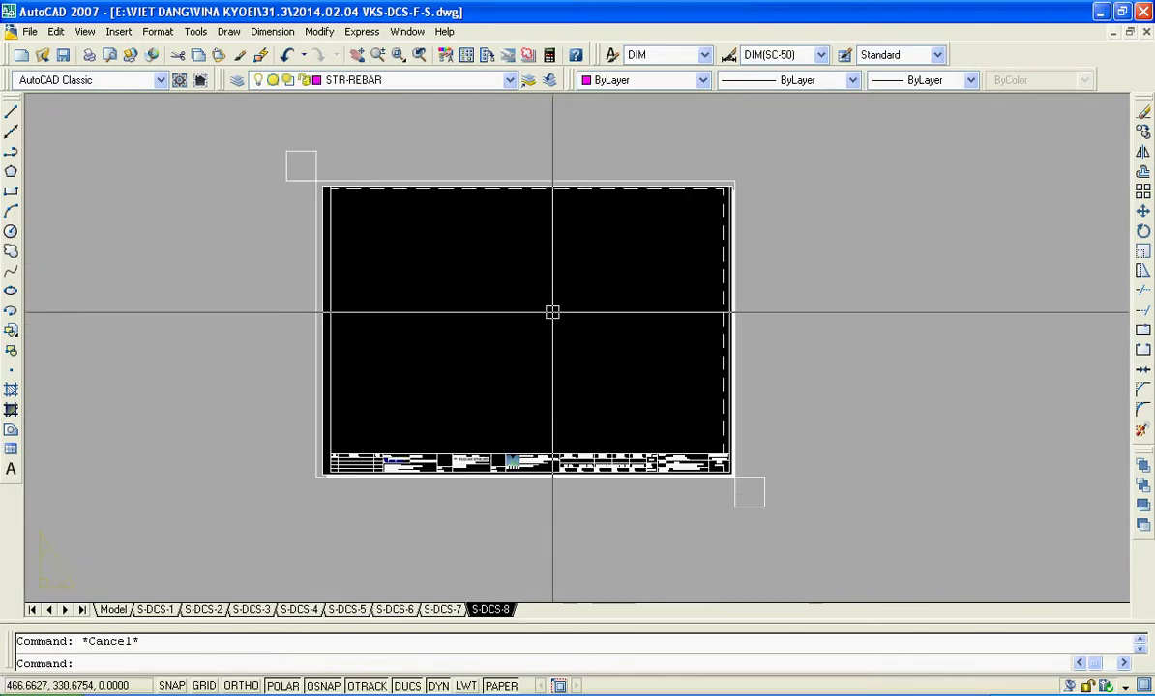
- Draw one viewport inside the border, enter it, then return to paper space and select it
{"action": "type", "text": "MV"}
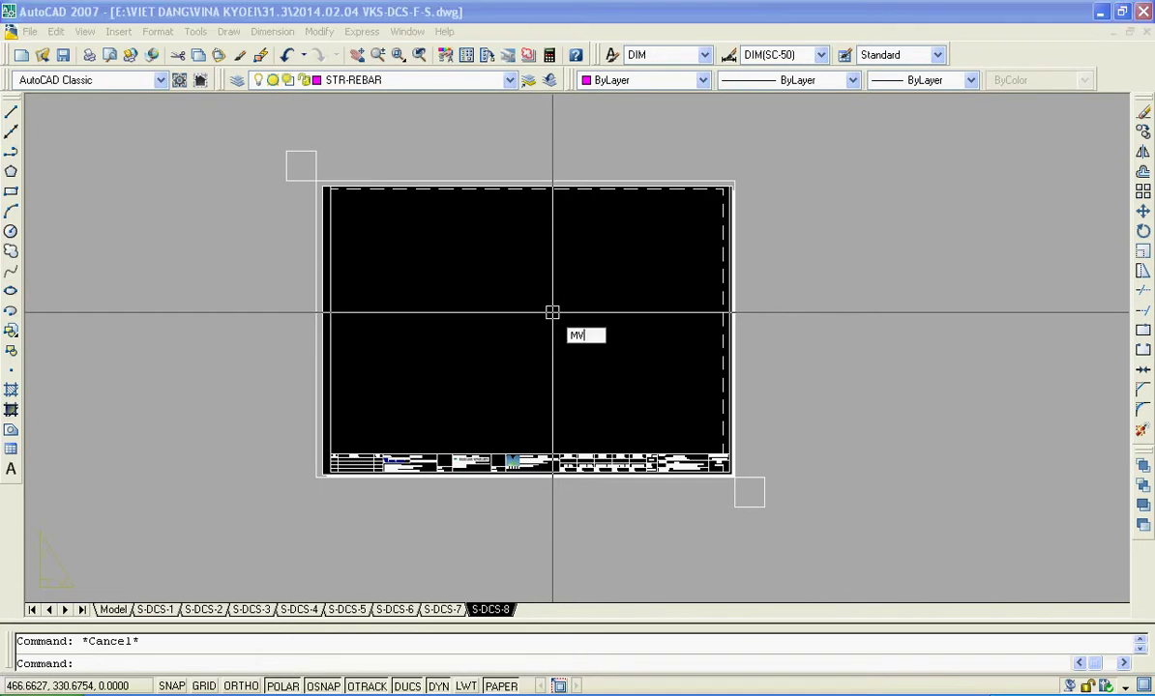
{"action": "key", "text": "Return"}
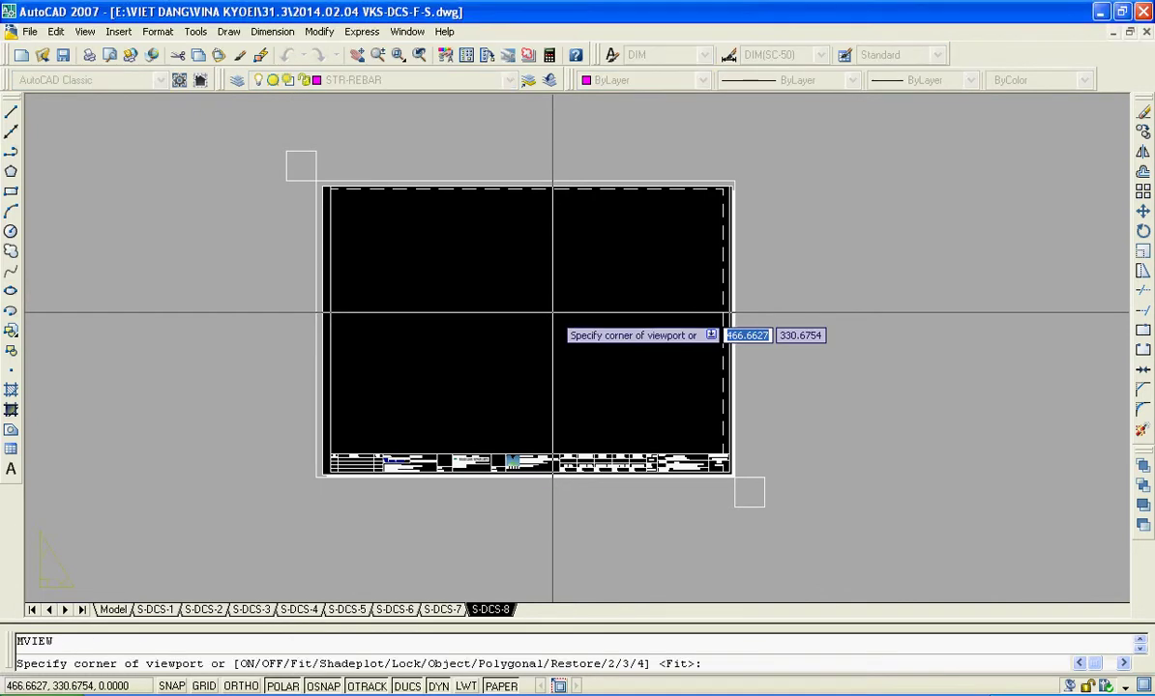
{"action": "left_click", "coordinate": [357, 222]}
{"action": "left_click", "coordinate": [680, 405]}
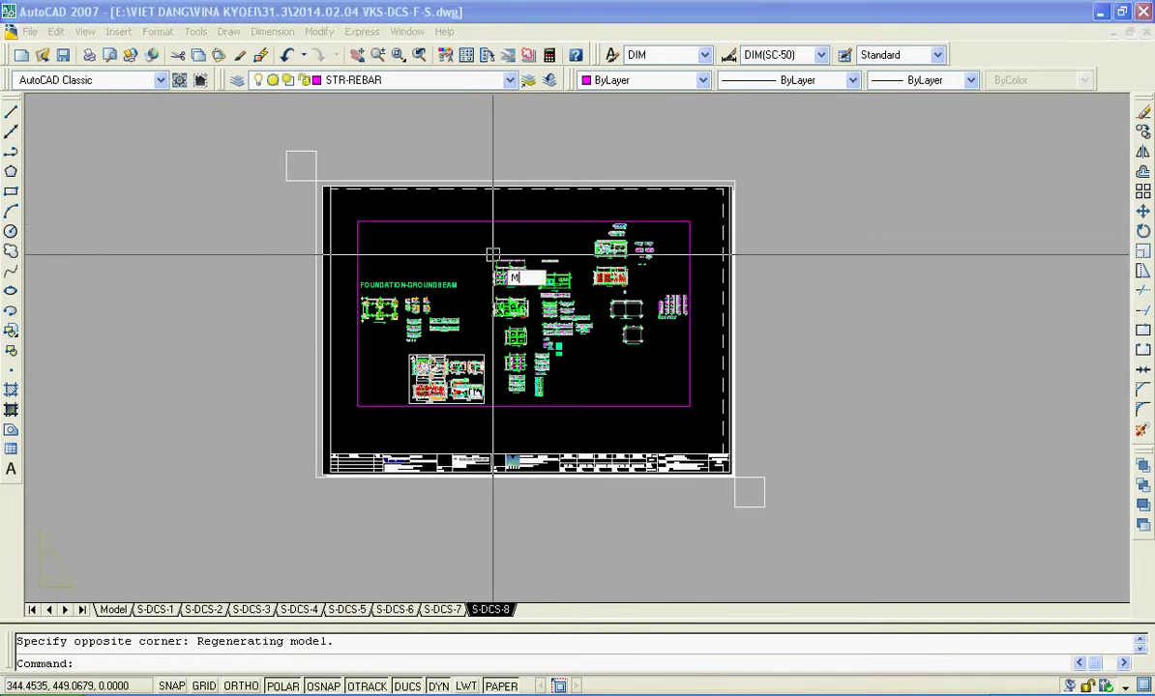
{"action": "double_click", "coordinate": [489, 263]}
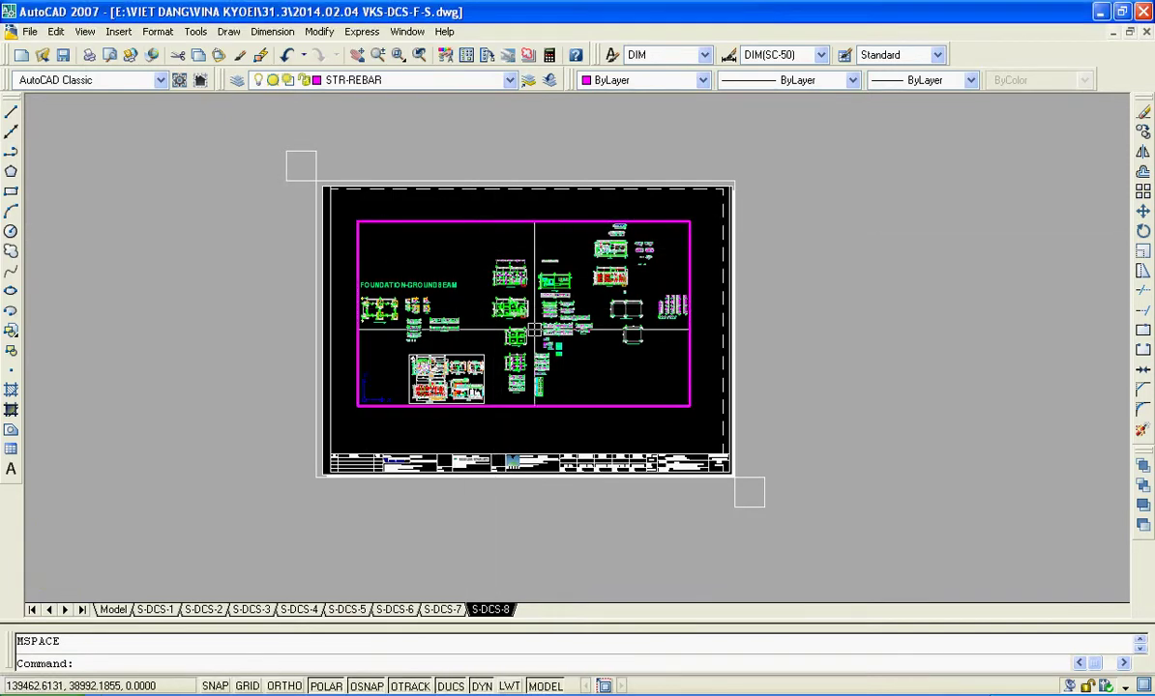
{"action": "type", "text": "PS"}
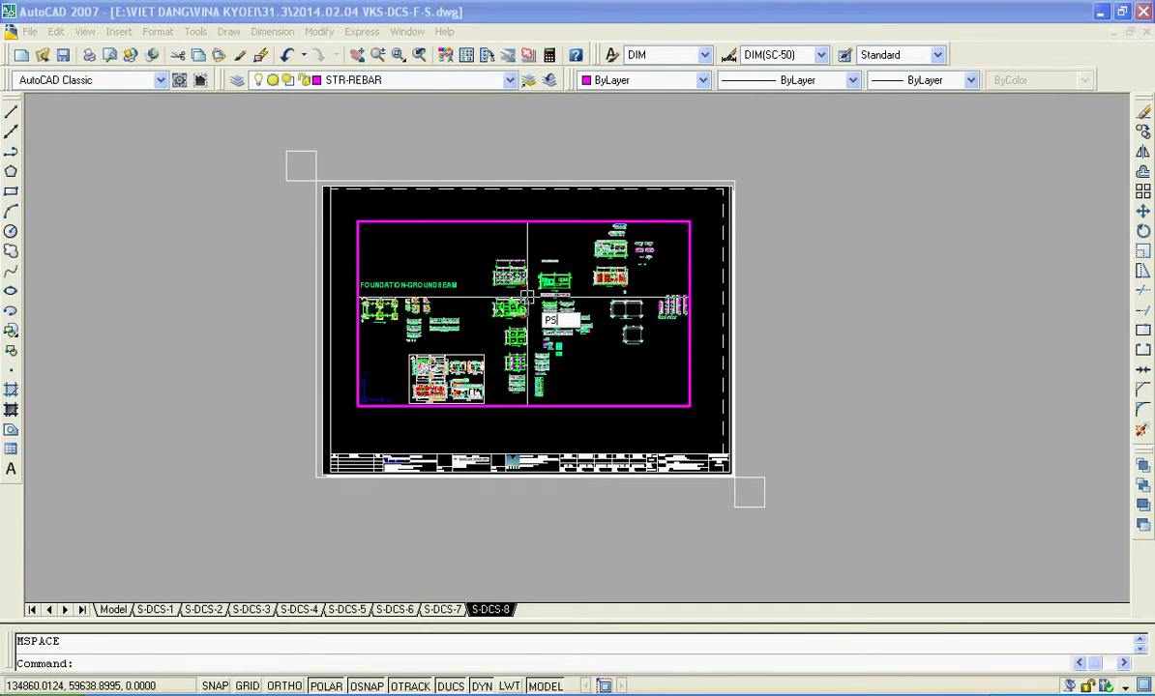
{"action": "key", "text": "Return"}
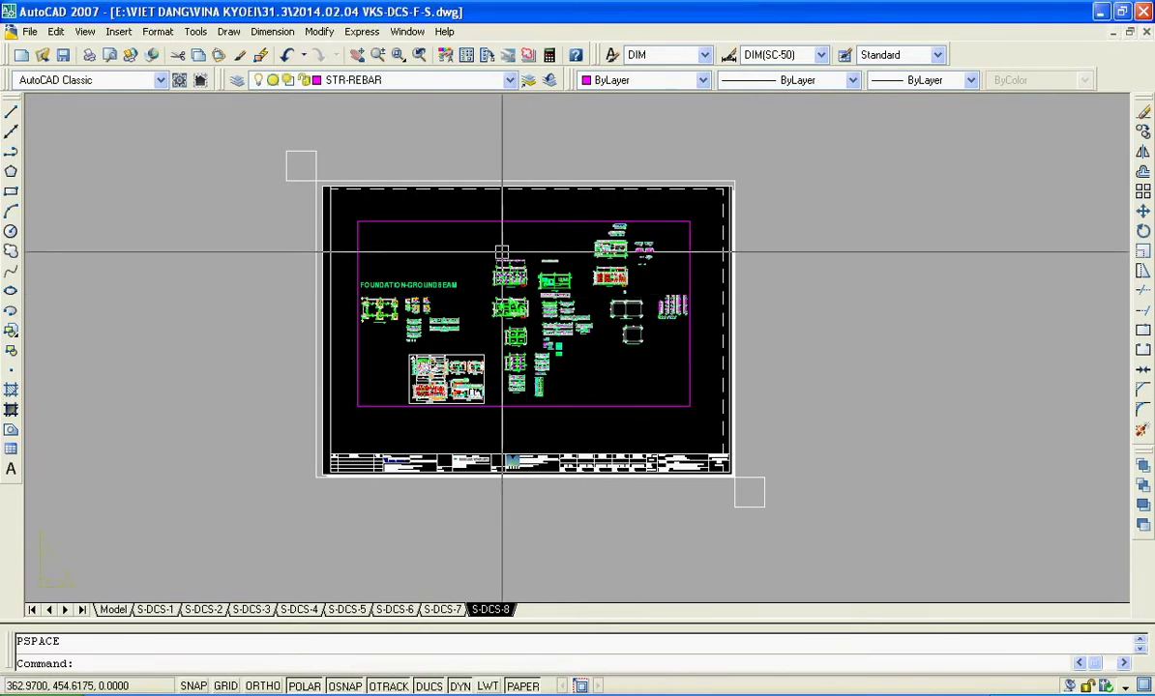
{"action": "left_click", "coordinate": [549, 222]}
- Erase the FOUNDATION-GROUNDBEAM viewport and draw a replacement viewport with MV
{"action": "type", "text": "e"}
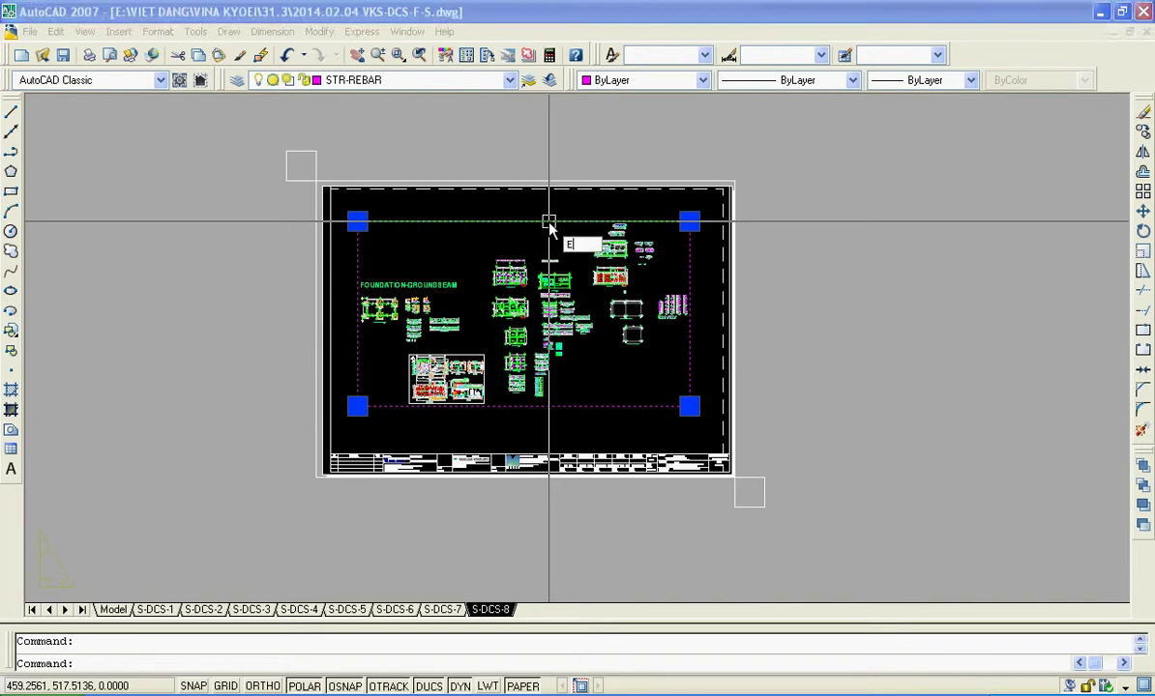
{"action": "key", "text": "Return"}
{"action": "type", "text": "MV"}
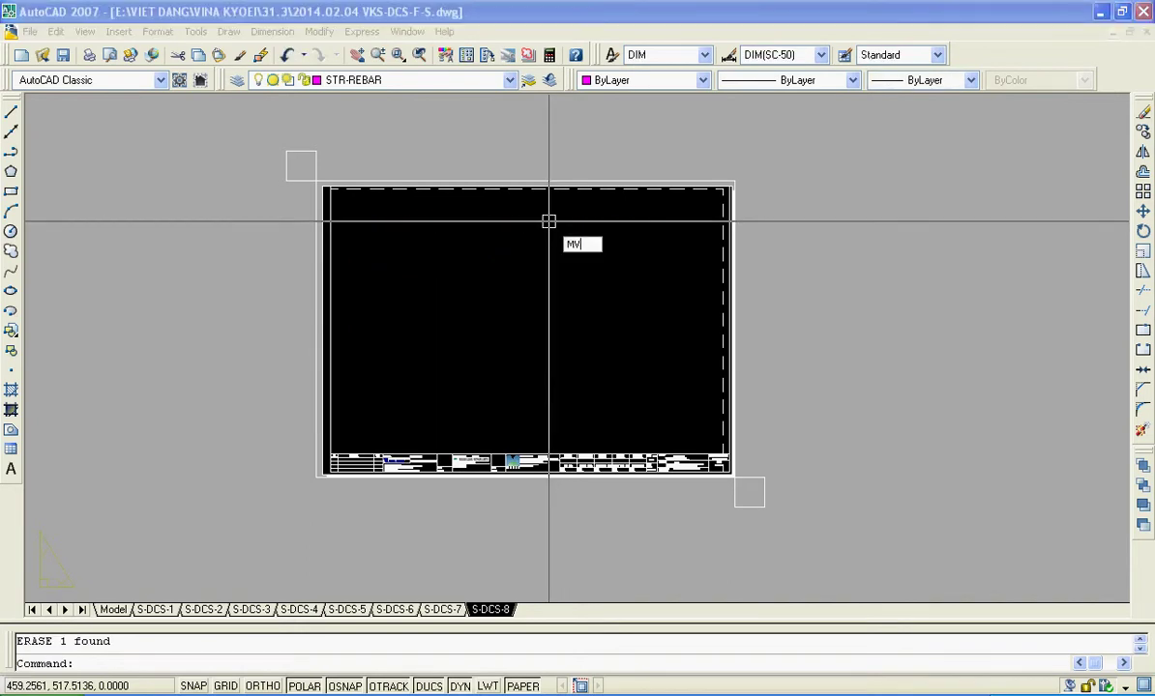
{"action": "key", "text": "Return"}
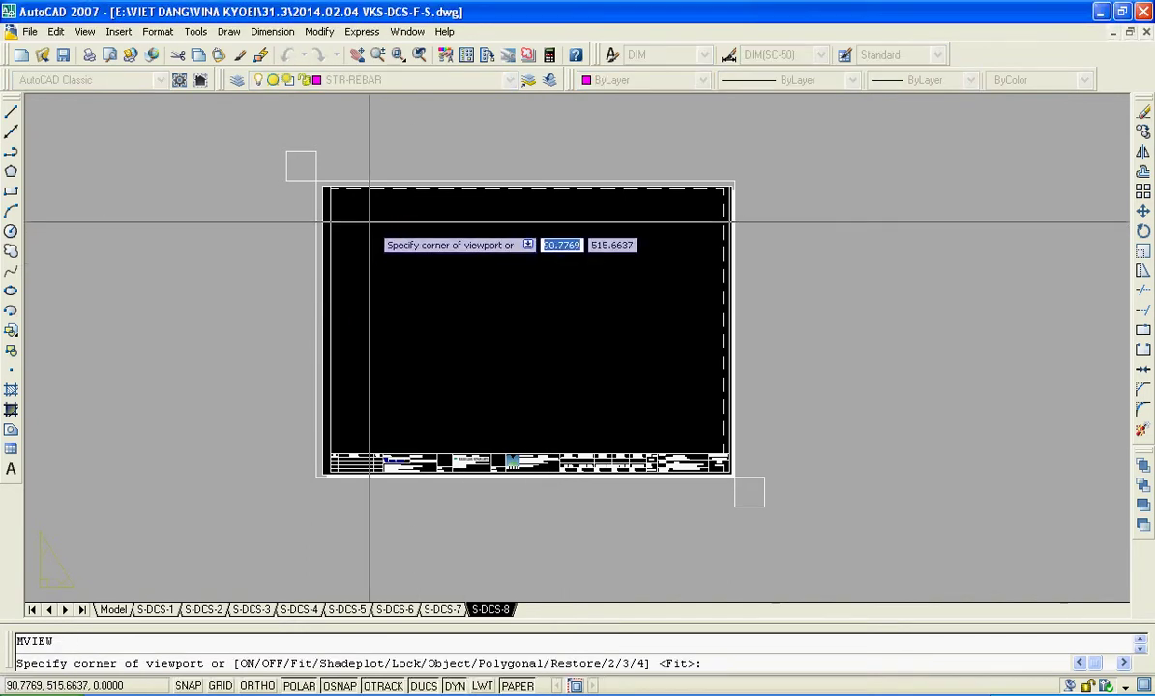
{"action": "left_click", "coordinate": [369, 223]}
{"action": "left_click", "coordinate": [686, 390]}
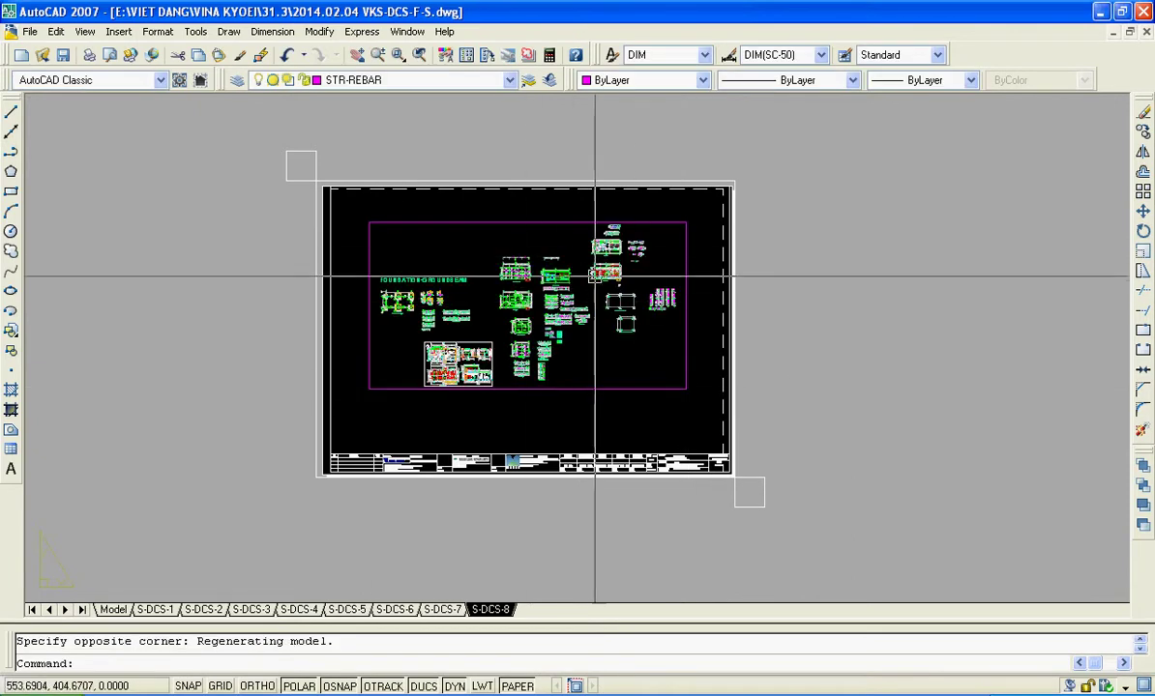
- Toggle MS and PS, window-select and erase the new viewport, and restart MVIEW
{"action": "type", "text": "MS"}
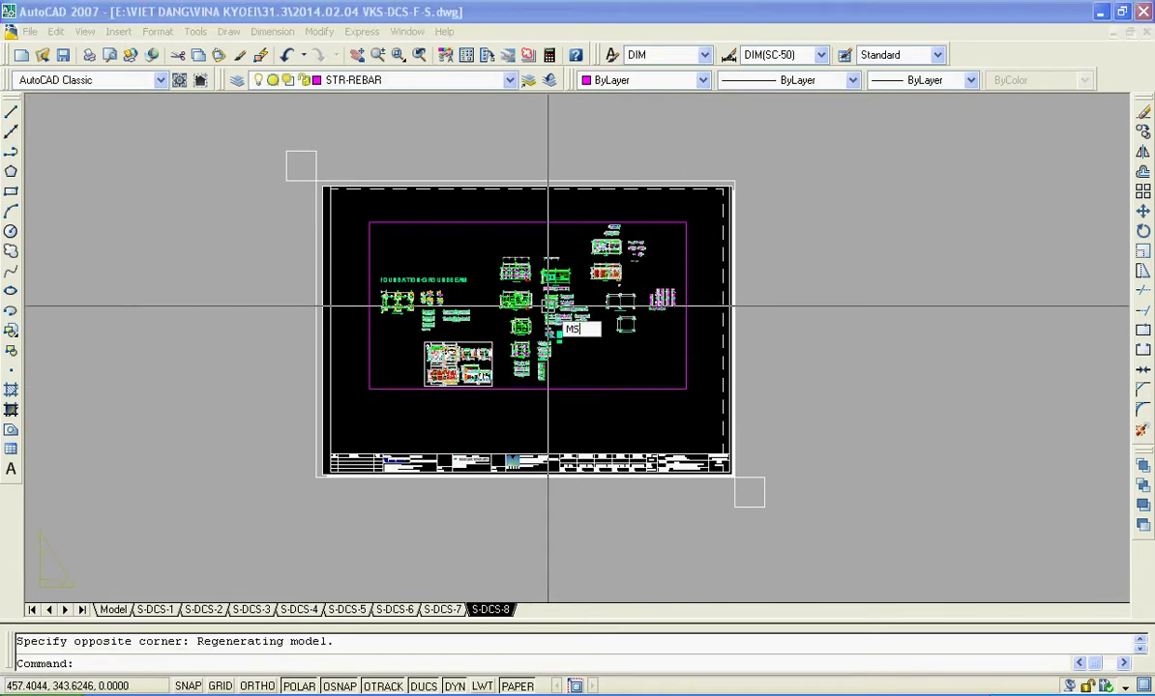
{"action": "key", "text": "Return"}
{"action": "type", "text": "P"}
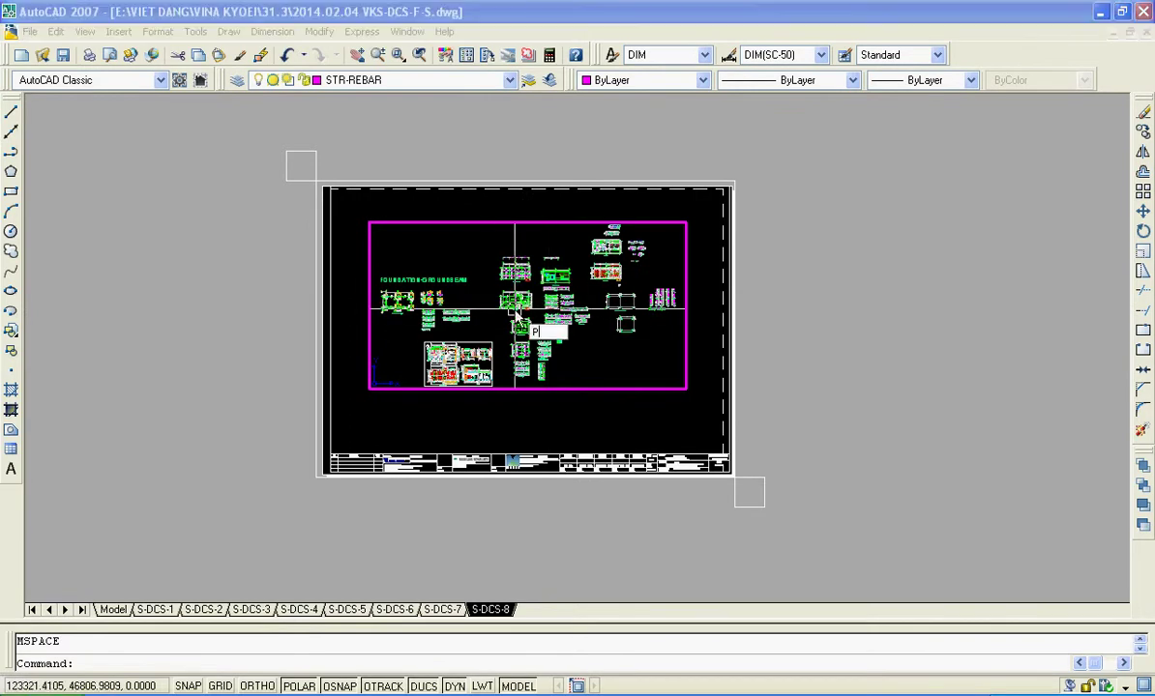
{"action": "key", "text": "Return"}
{"action": "left_click", "coordinate": [711, 402]}
{"action": "left_click", "coordinate": [575, 356]}
{"action": "type", "text": "e"}
{"action": "key", "text": "Return"}
{"action": "type", "text": "mv"}
{"action": "key", "text": "Return"}
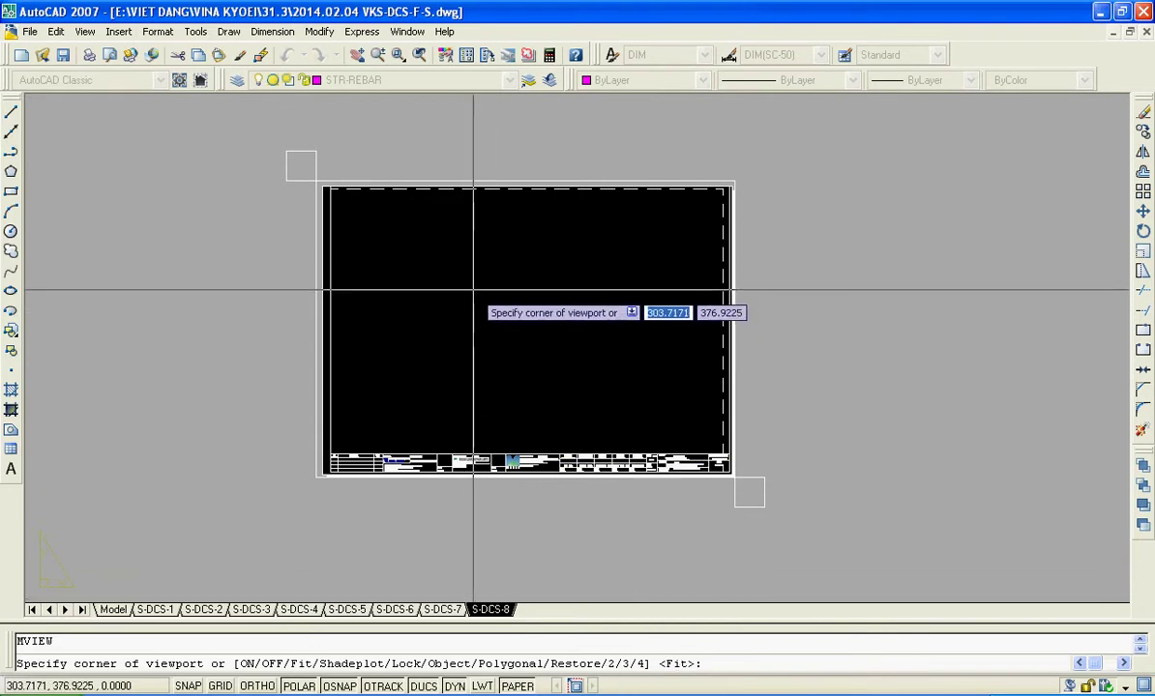
- Create two vertical side-by-side viewports across the sheet's drawing area
{"action": "type", "text": "2"}
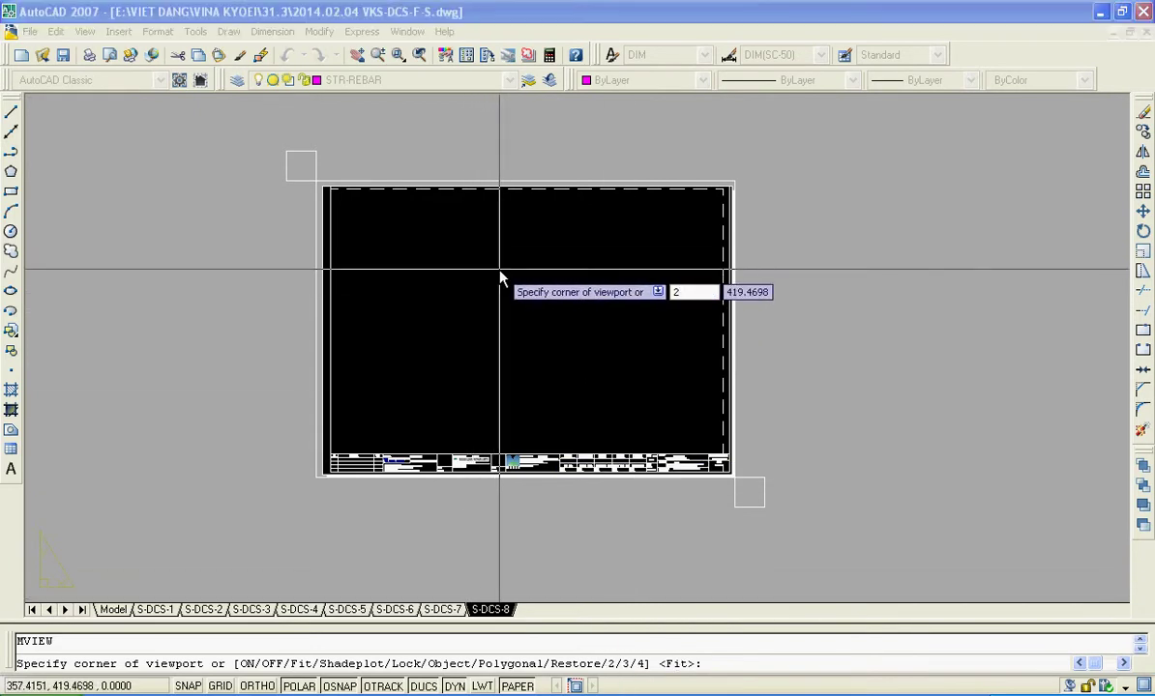
{"action": "key", "text": "Return"}
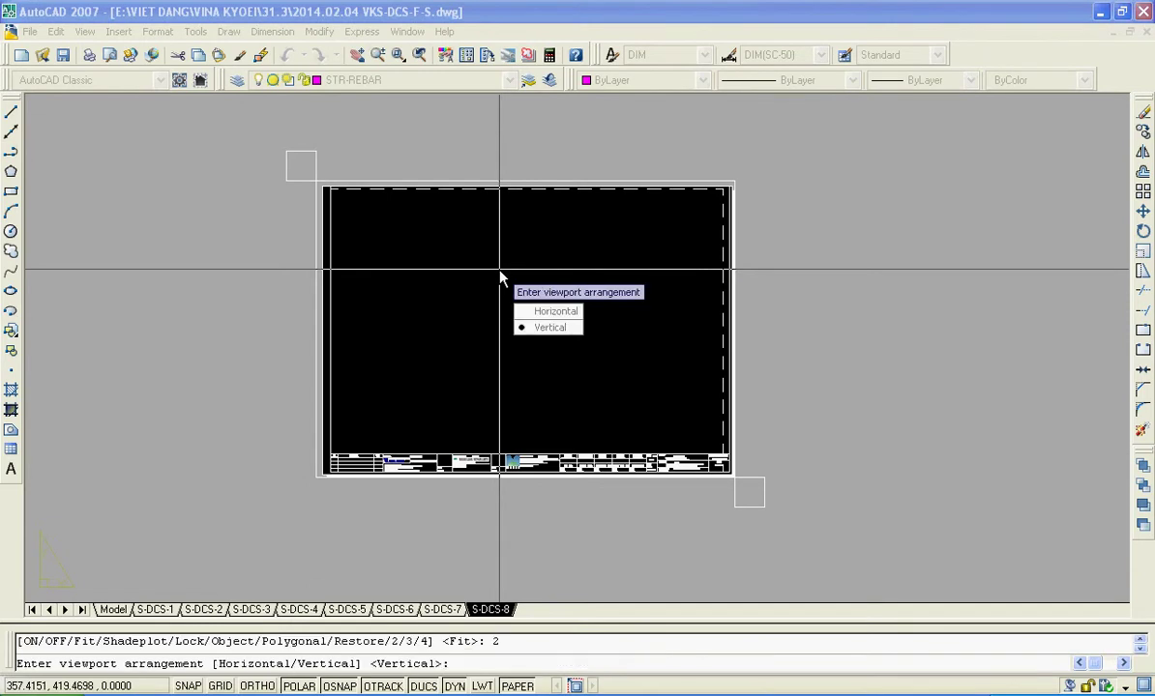
{"action": "left_click", "coordinate": [542, 331]}
{"action": "left_click", "coordinate": [390, 232]}
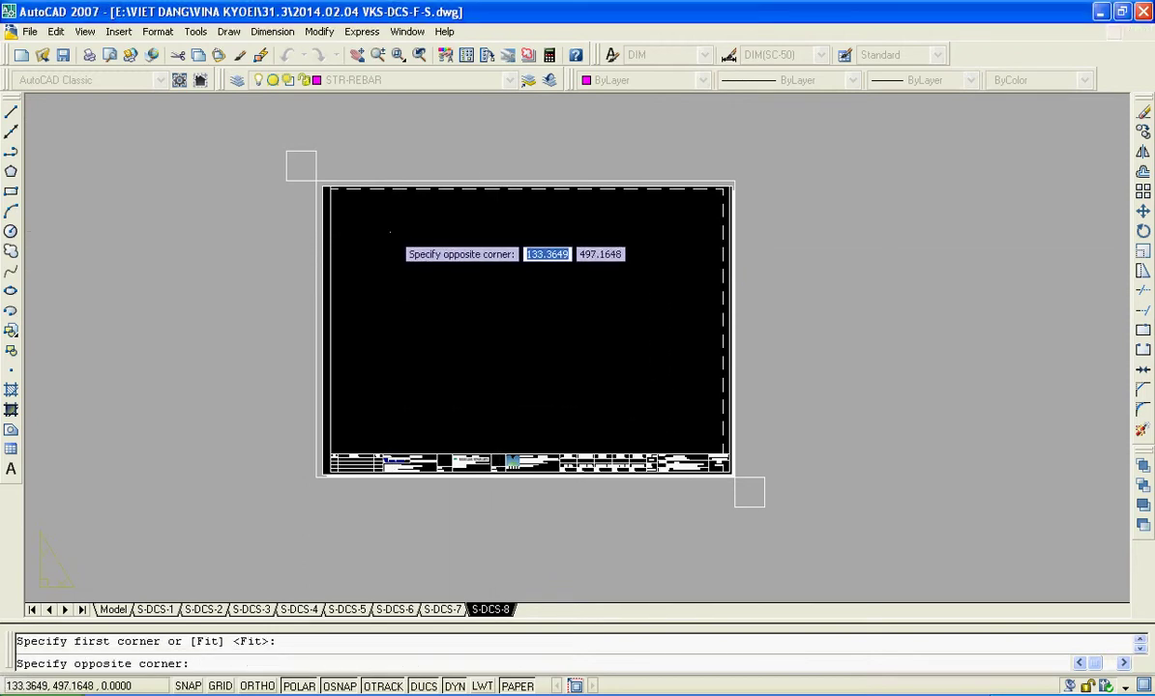
{"action": "left_click", "coordinate": [673, 392]}
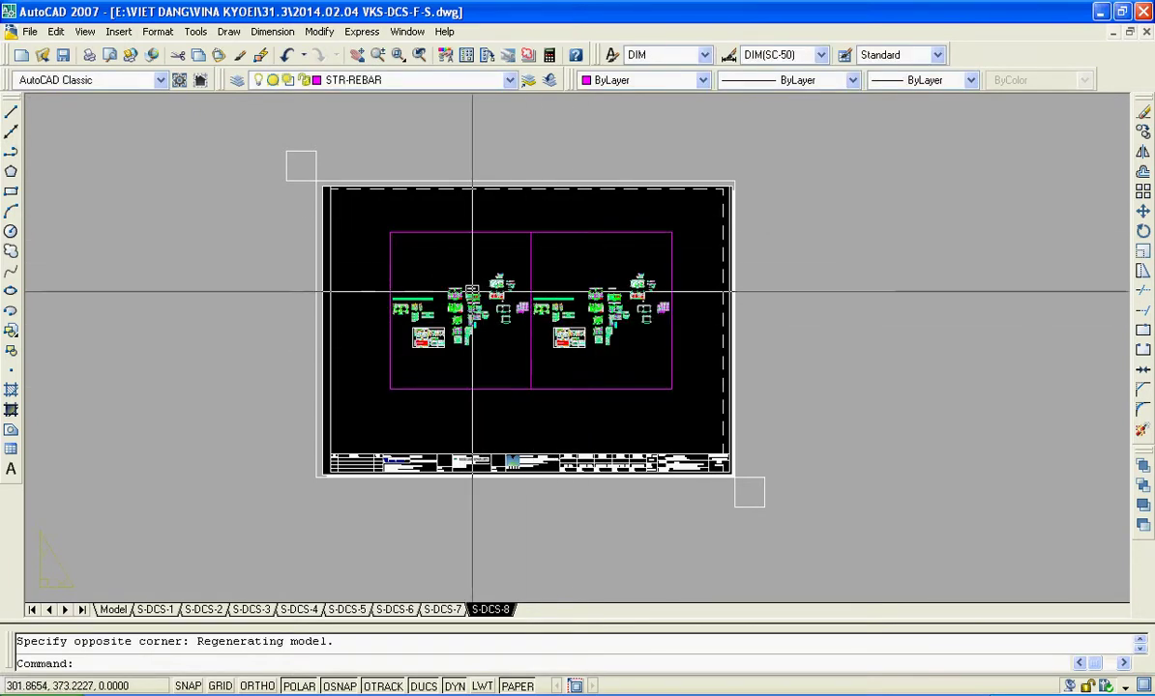
{"action": "type", "text": "MS"}
- Activate the left and right viewports in model space, then return to paper space
{"action": "key", "text": "Return"}
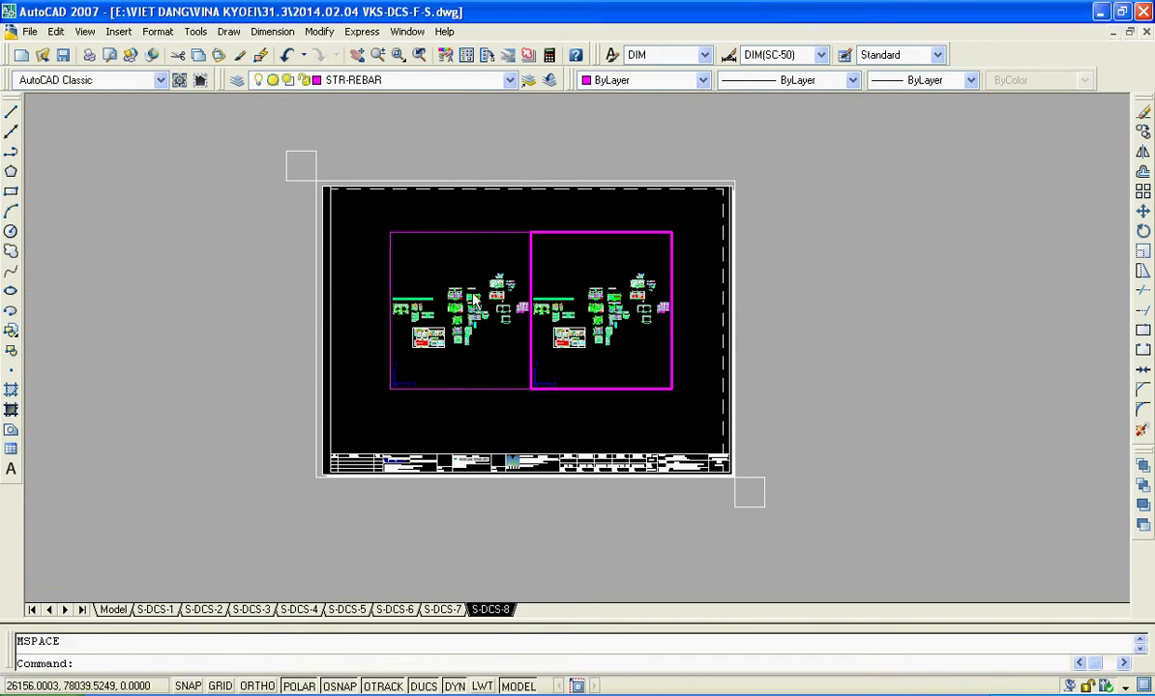
{"action": "left_click", "coordinate": [457, 265]}
{"action": "left_click", "coordinate": [593, 257]}
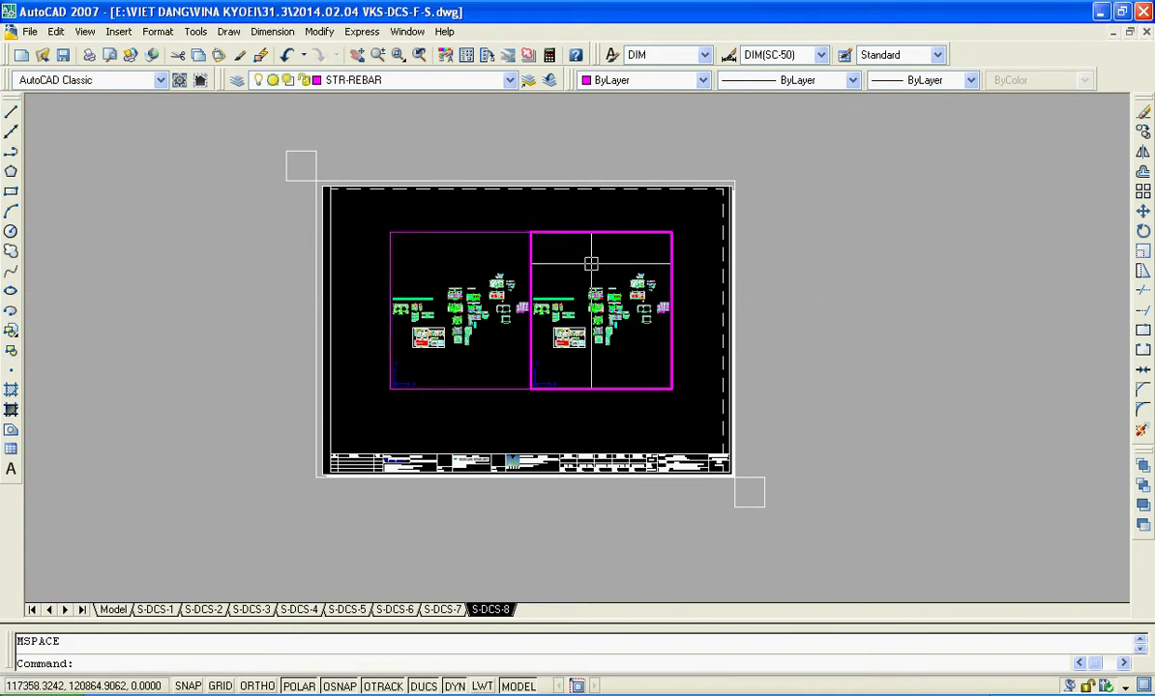
{"action": "left_click", "coordinate": [460, 265]}
{"action": "left_click", "coordinate": [573, 257]}
{"action": "left_click", "coordinate": [466, 251]}
{"action": "double_click", "coordinate": [496, 216]}
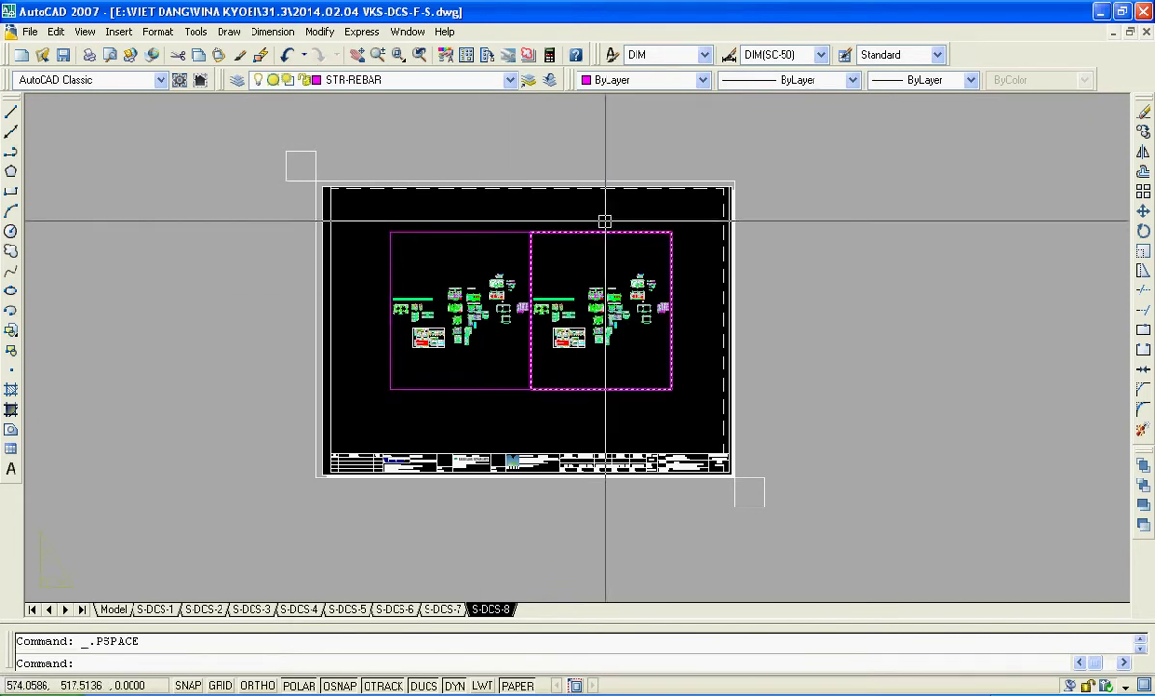
- Delete the two vertical viewports and create two stacked horizontal viewports instead
{"action": "left_click", "coordinate": [503, 249]}
{"action": "key", "text": "Delete"}
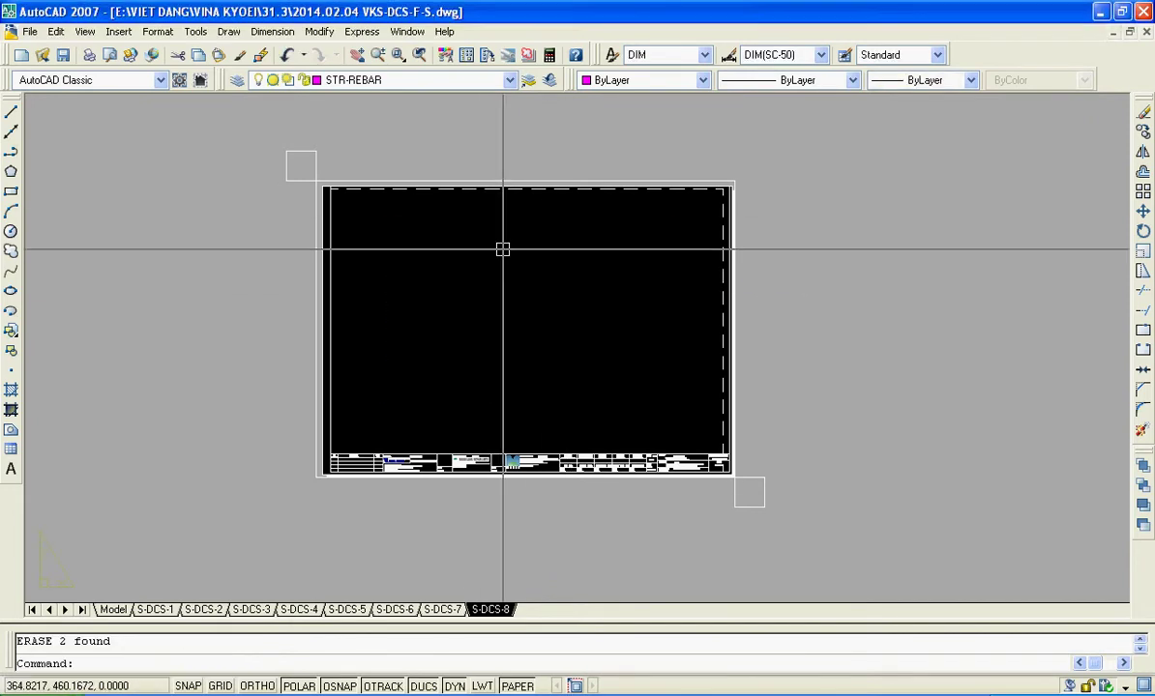
{"action": "type", "text": "mv"}
{"action": "key", "text": "Return"}
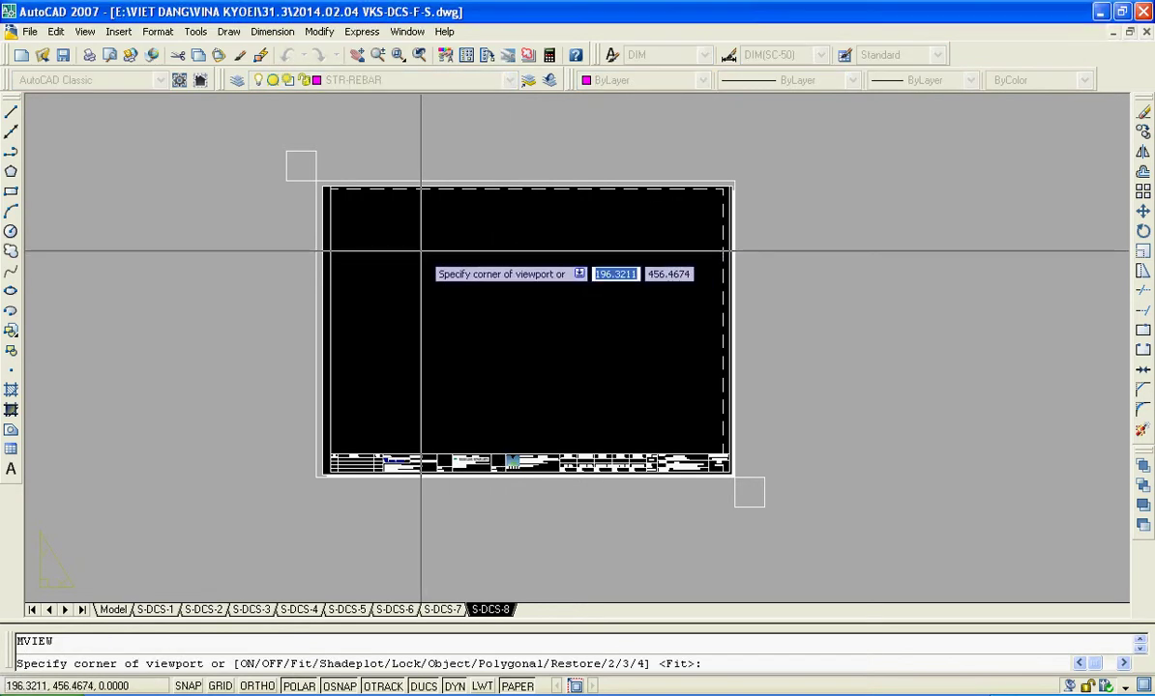
{"action": "type", "text": "2"}
{"action": "key", "text": "Return"}
{"action": "key", "text": "Down"}
{"action": "key", "text": "Return"}
{"action": "left_click", "coordinate": [387, 228]}
{"action": "left_click", "coordinate": [670, 403]}
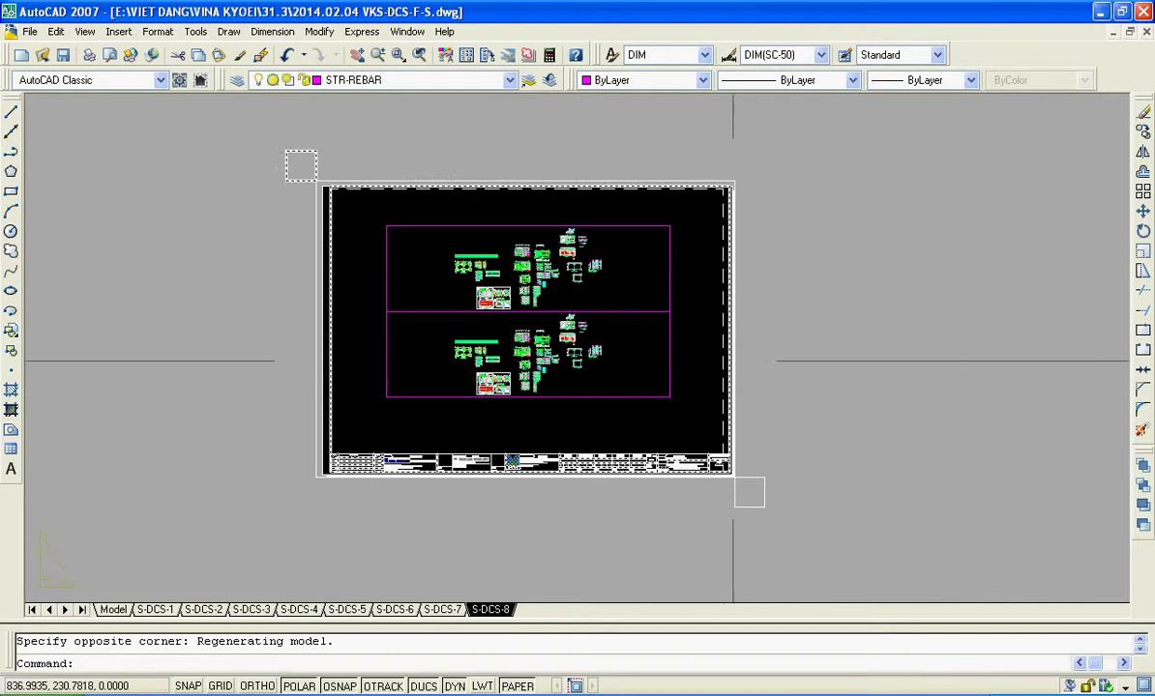
- Enter and leave the upper viewport, delete both viewports, and start MV again
{"action": "double_click", "coordinate": [562, 270]}
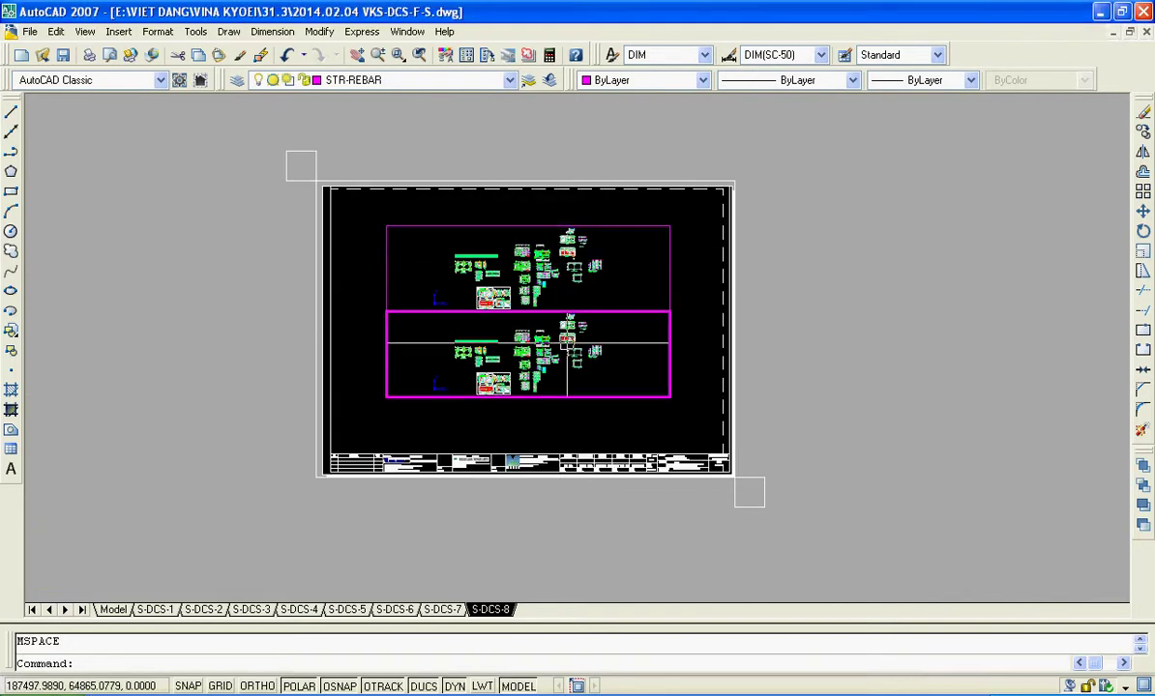
{"action": "double_click", "coordinate": [689, 275]}
{"action": "left_click_drag", "start_coordinate": [689, 275], "coordinate": [652, 330]}
{"action": "key", "text": "Delete"}
{"action": "type", "text": "mv"}
{"action": "key", "text": "Return"}
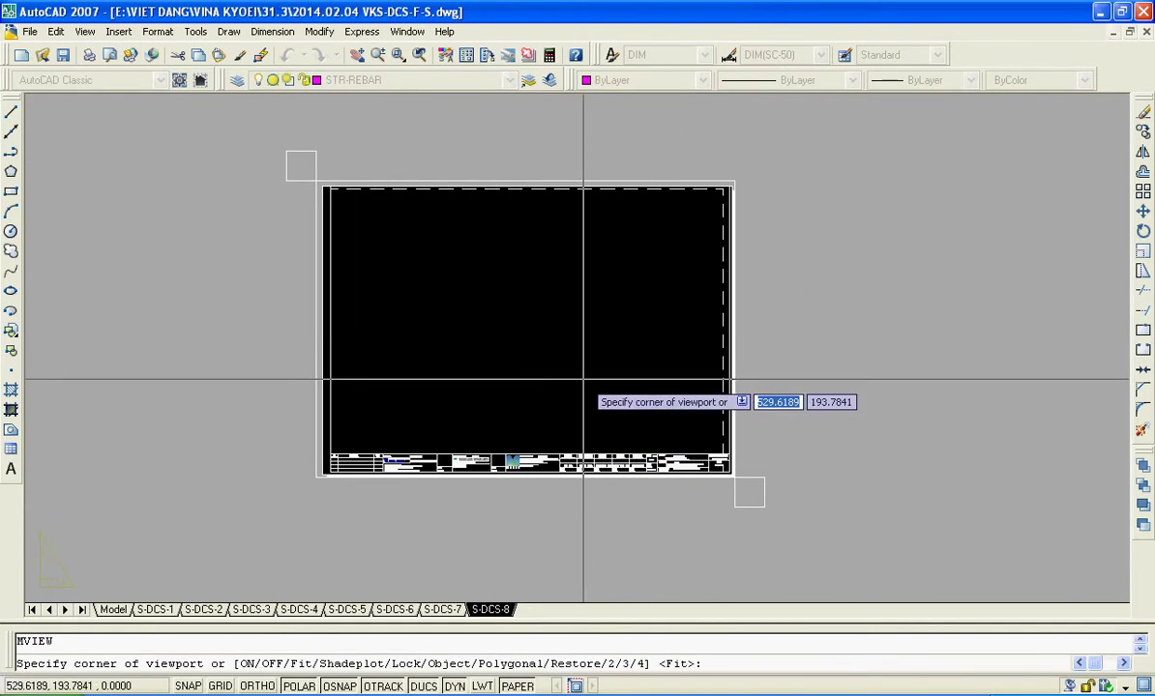
- Create three stacked horizontal viewports across the sheet's drawing area
{"action": "type", "text": "3"}
{"action": "key", "text": "Return"}
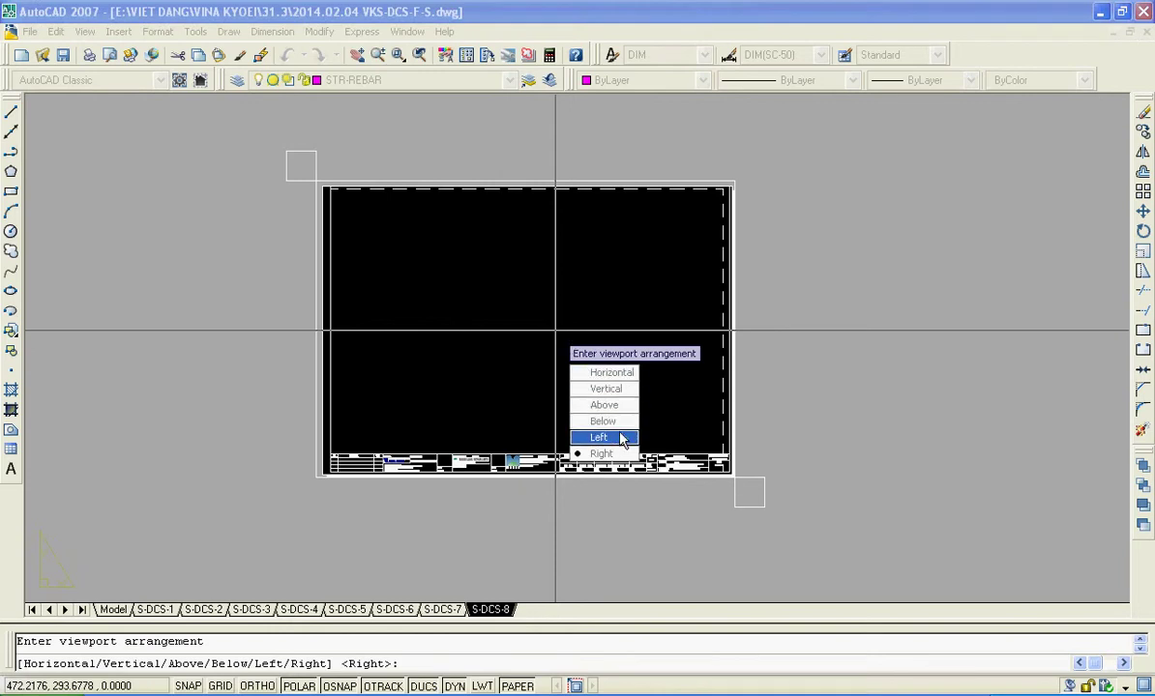
{"action": "left_click", "coordinate": [613, 373]}
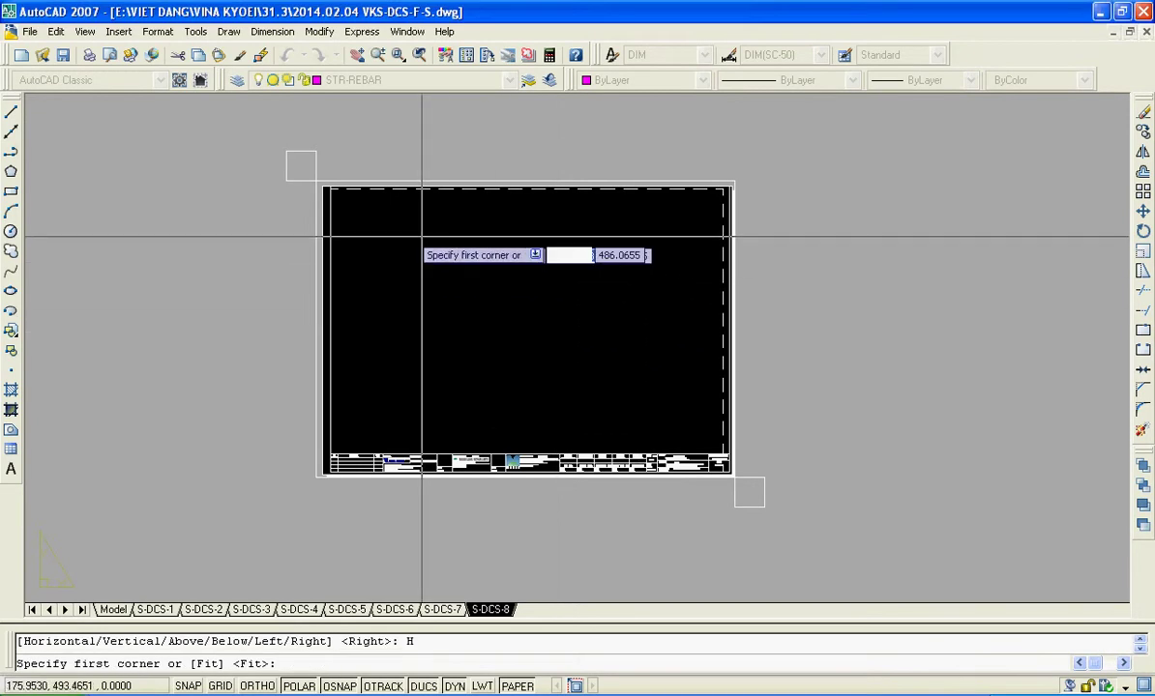
{"action": "left_click", "coordinate": [384, 224]}
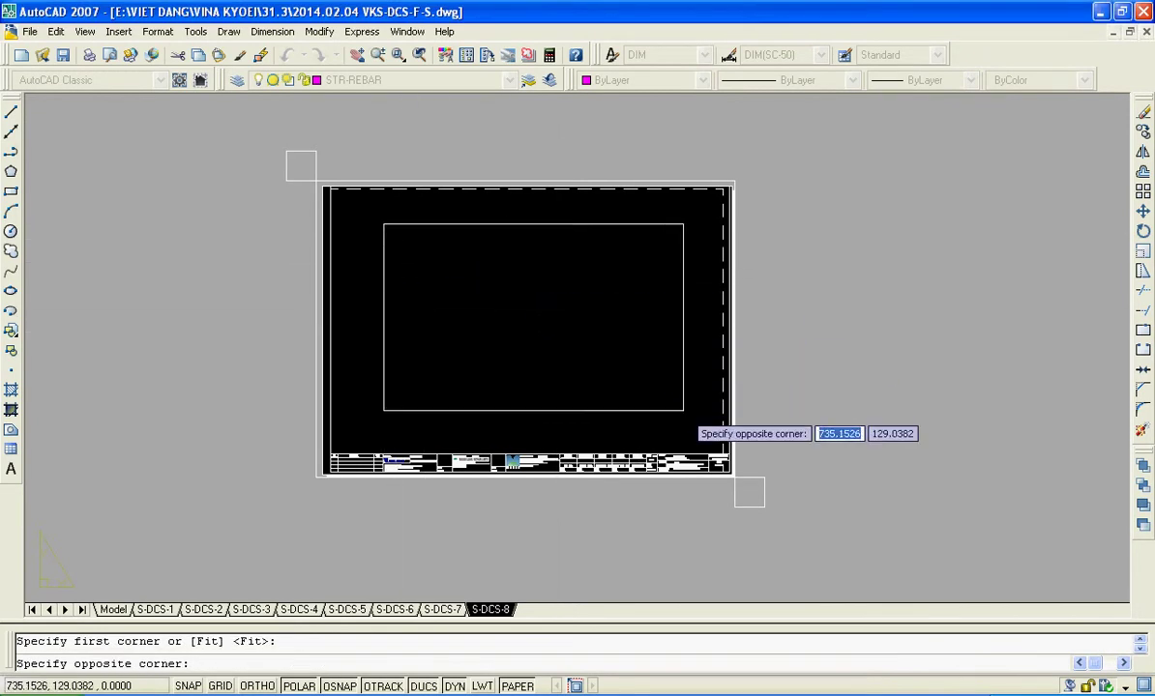
{"action": "left_click", "coordinate": [684, 407]}
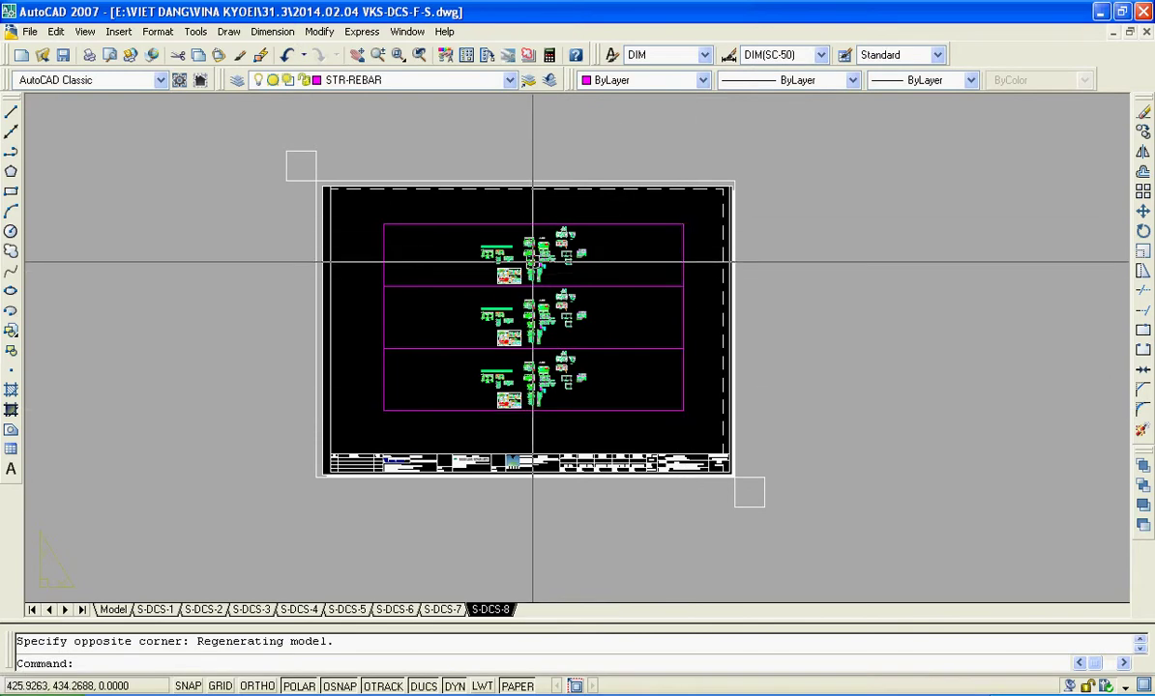
{"action": "type", "text": "MS"}
- Activate each of the three viewports, return to paper space, and delete all three
{"action": "double_click", "coordinate": [531, 262]}
{"action": "left_click", "coordinate": [533, 318]}
{"action": "left_click", "coordinate": [479, 359]}
{"action": "left_click", "coordinate": [464, 322]}
{"action": "left_click", "coordinate": [446, 276]}
{"action": "left_click", "coordinate": [450, 326]}
{"action": "left_click", "coordinate": [452, 362]}
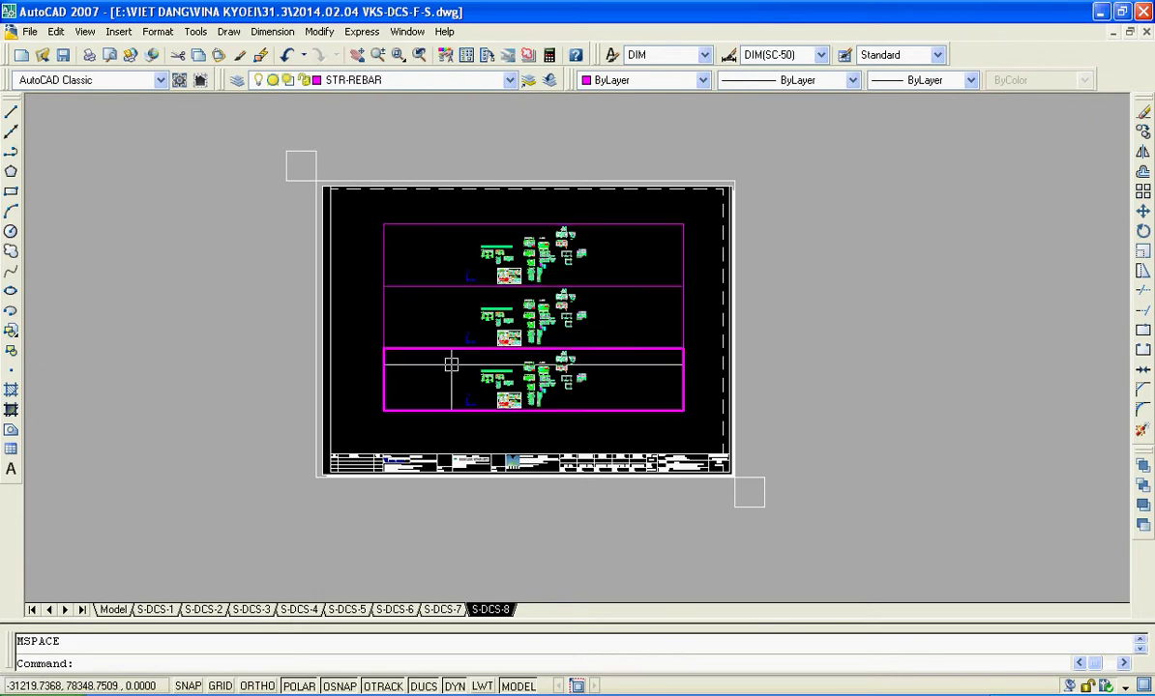
{"action": "double_click", "coordinate": [348, 329]}
{"action": "left_click", "coordinate": [412, 376]}
{"action": "left_click", "coordinate": [397, 273]}
{"action": "key", "text": "Delete"}
- Create three viewports with the large one on the right, then window-select them
{"action": "type", "text": "mv"}
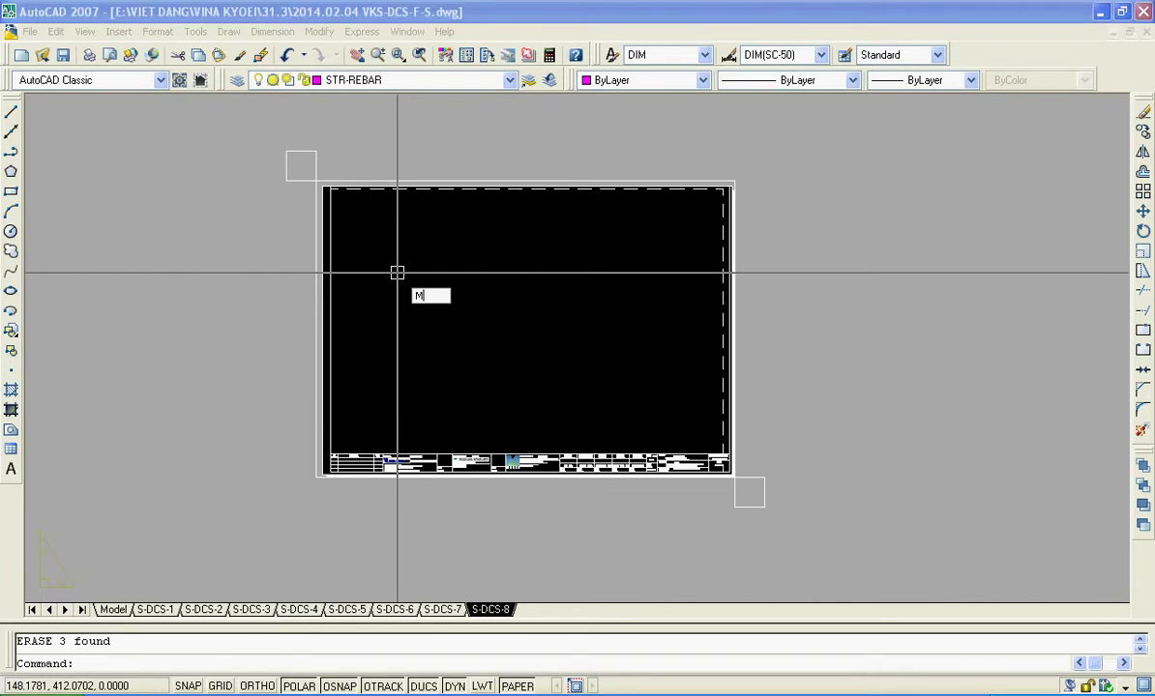
{"action": "key", "text": "Return"}
{"action": "type", "text": "3"}
{"action": "key", "text": "Return"}
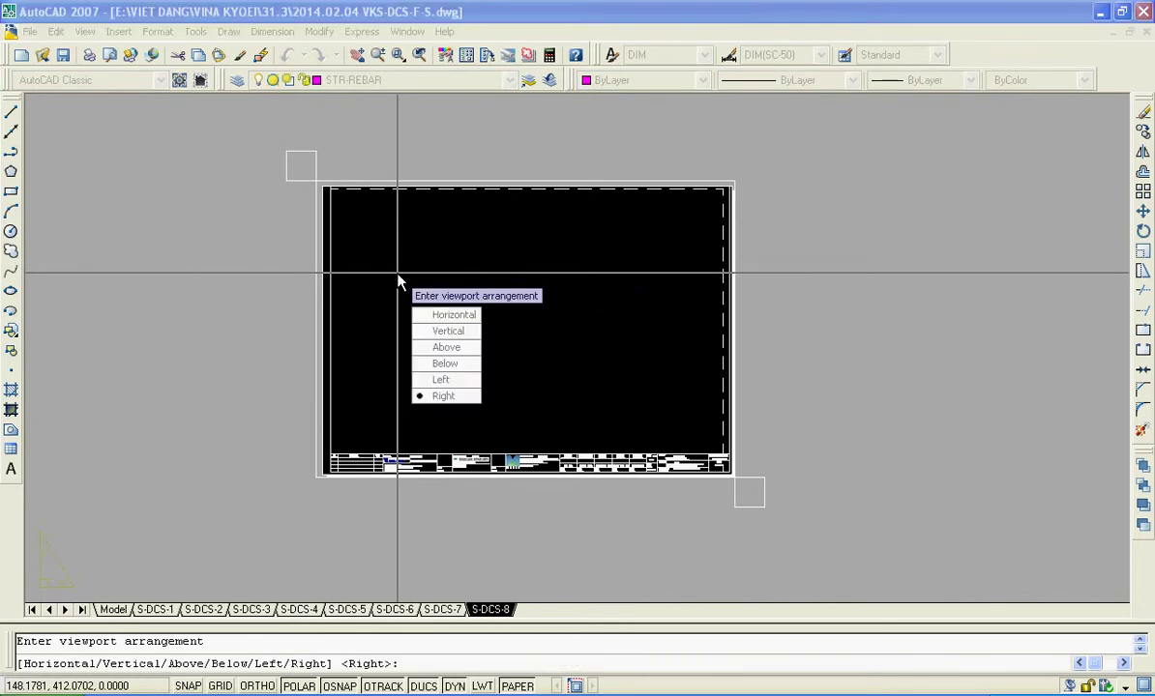
{"action": "left_click", "coordinate": [443, 396]}
{"action": "left_click", "coordinate": [368, 216]}
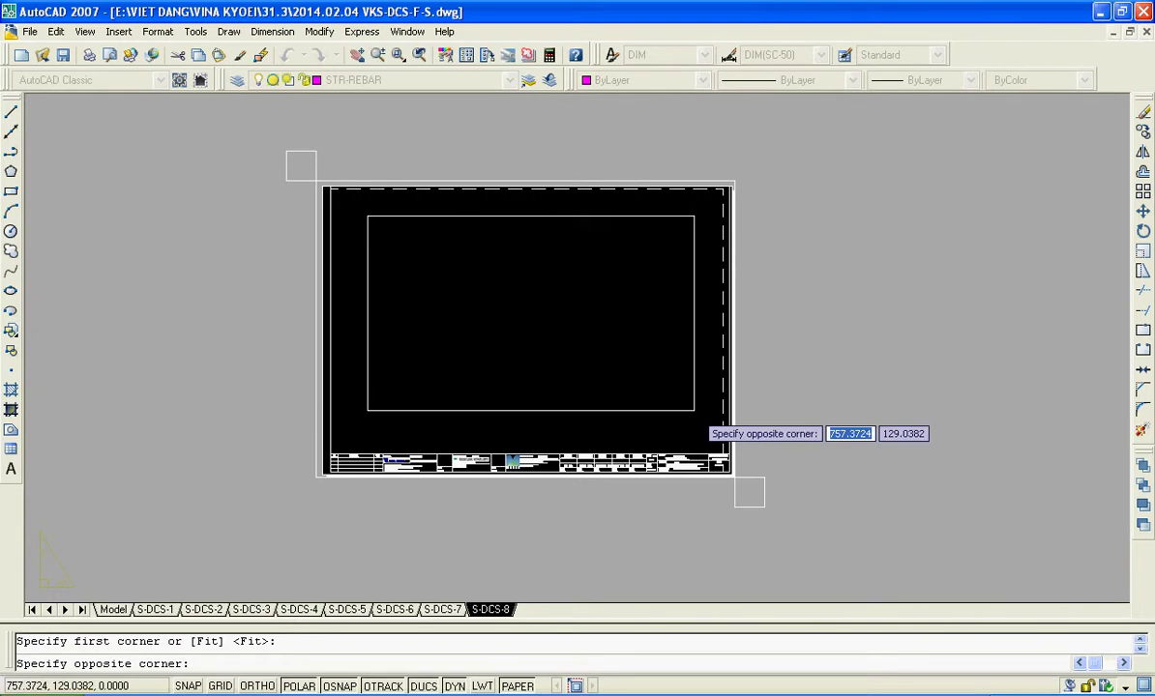
{"action": "left_click", "coordinate": [693, 412]}
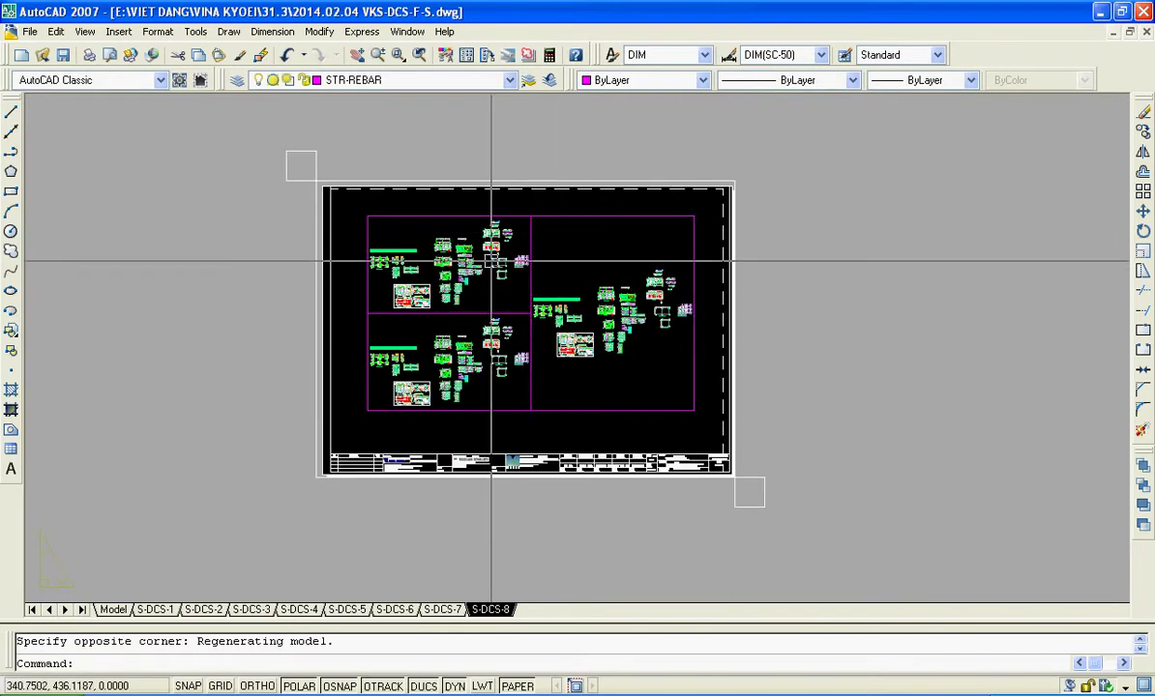
{"action": "left_click", "coordinate": [568, 257]}
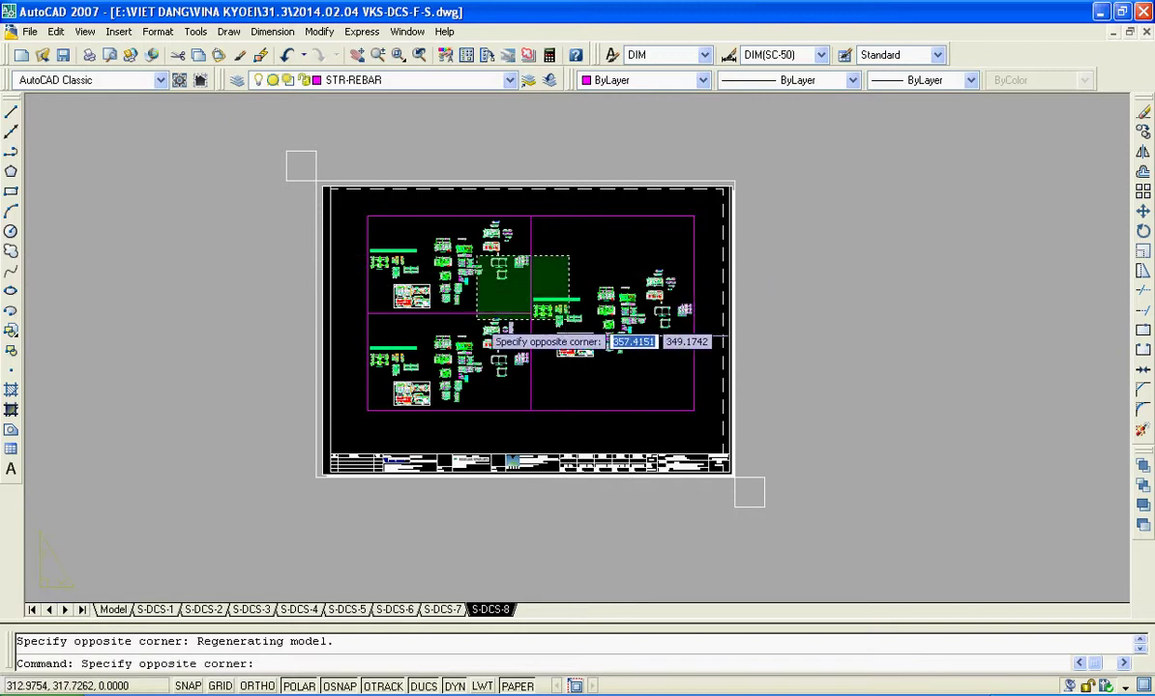
{"action": "left_click", "coordinate": [477, 319]}
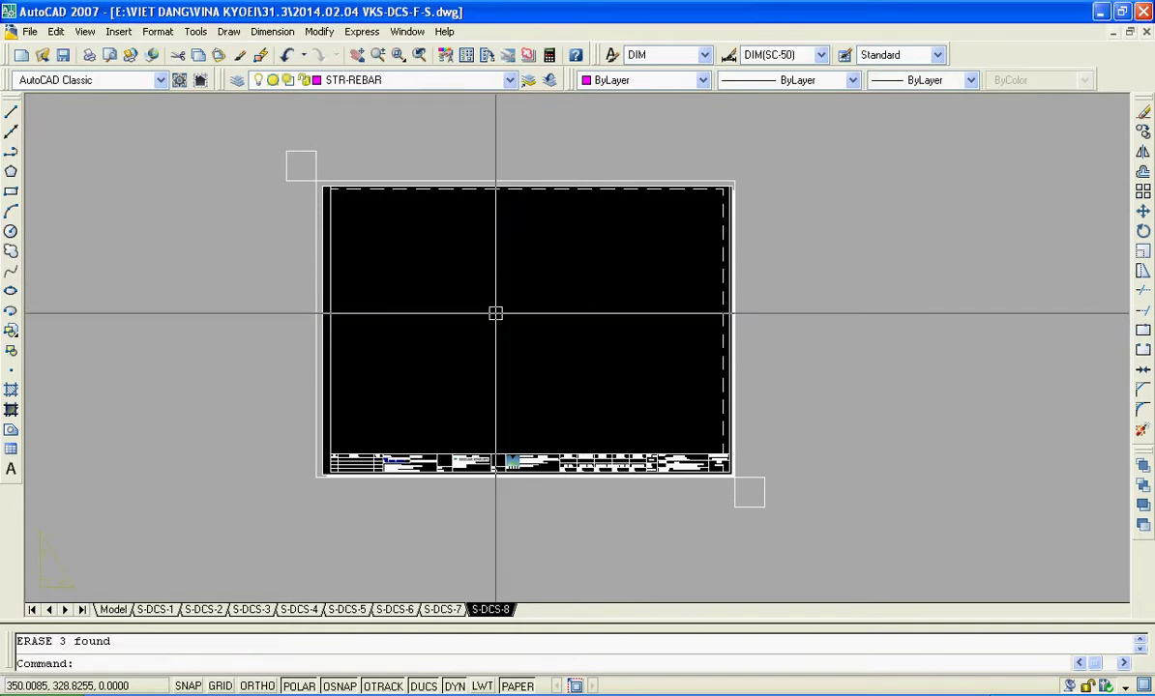
{"action": "type", "text": "M"}
{"action": "key", "text": "Return"}
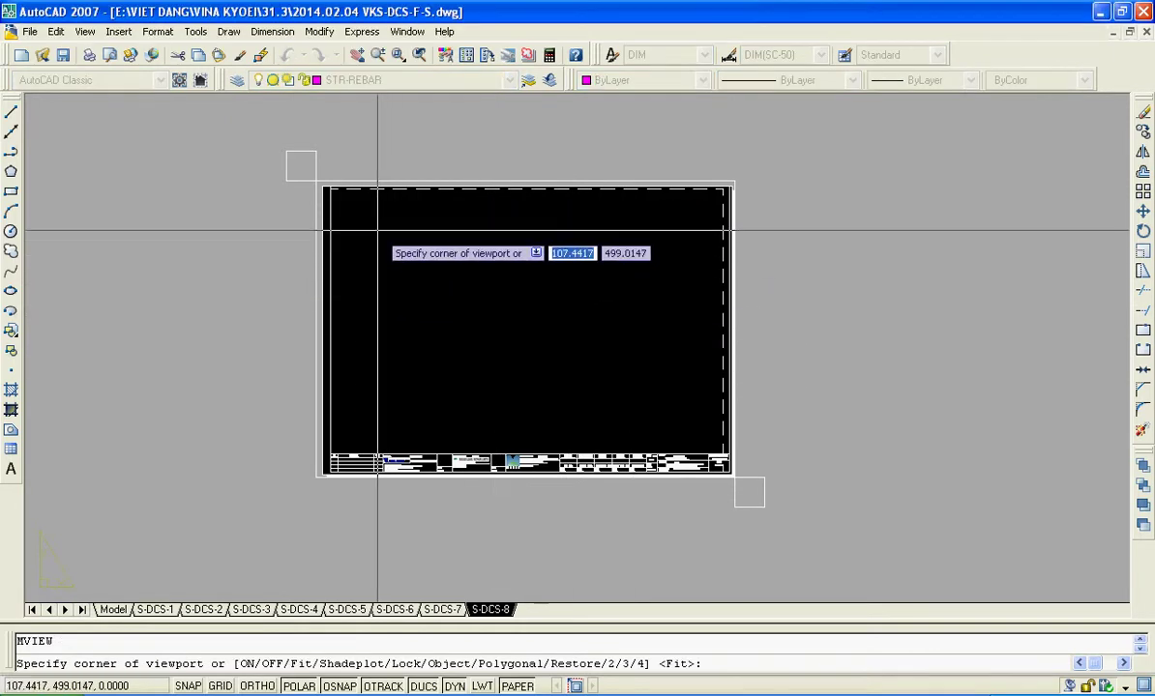
{"action": "left_click", "coordinate": [372, 227]}
{"action": "key", "text": "Escape"}
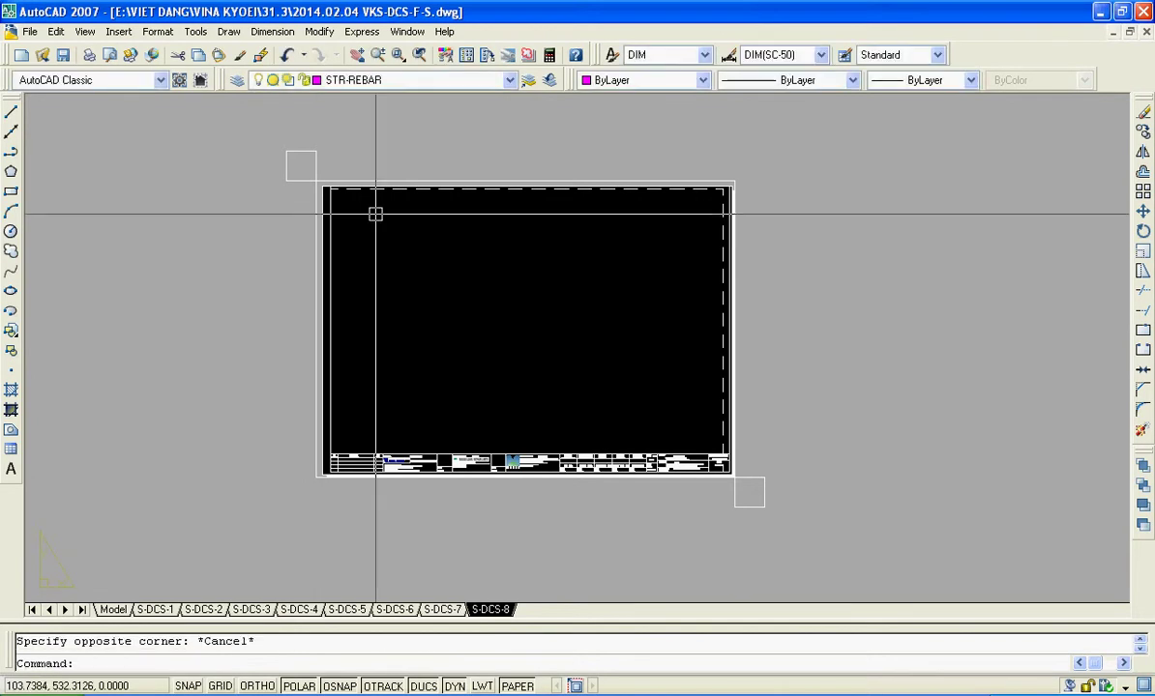
{"action": "type", "text": "mv"}
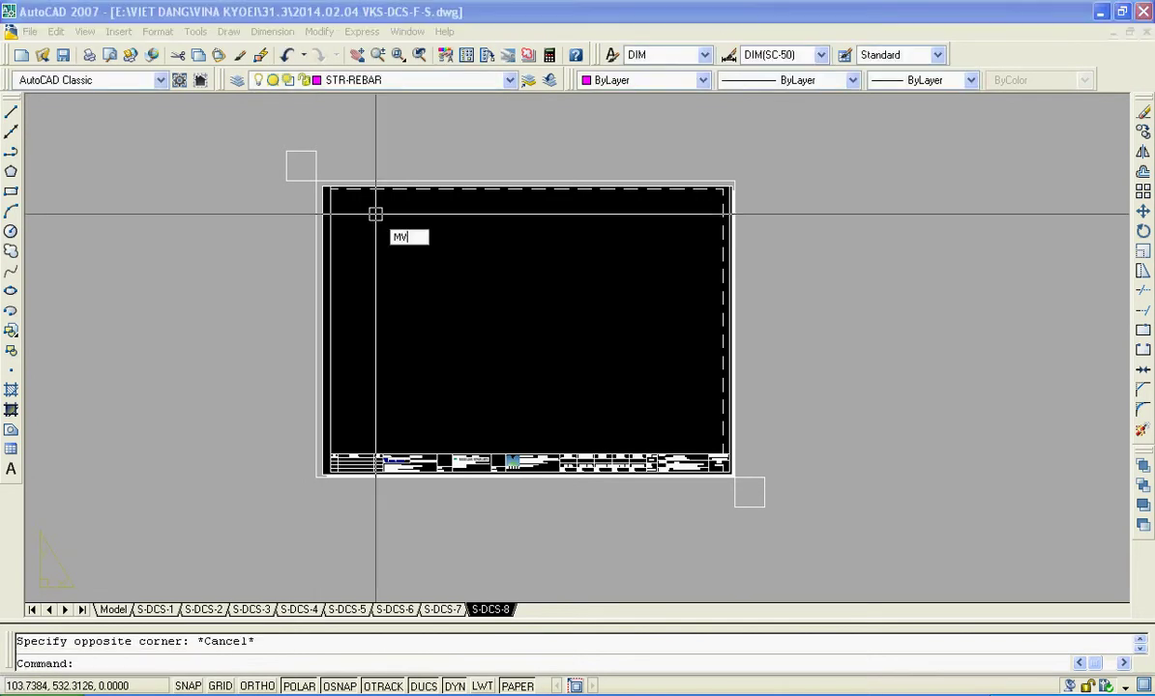
{"action": "key", "text": "Return"}
{"action": "type", "text": "4"}
{"action": "key", "text": "Return"}
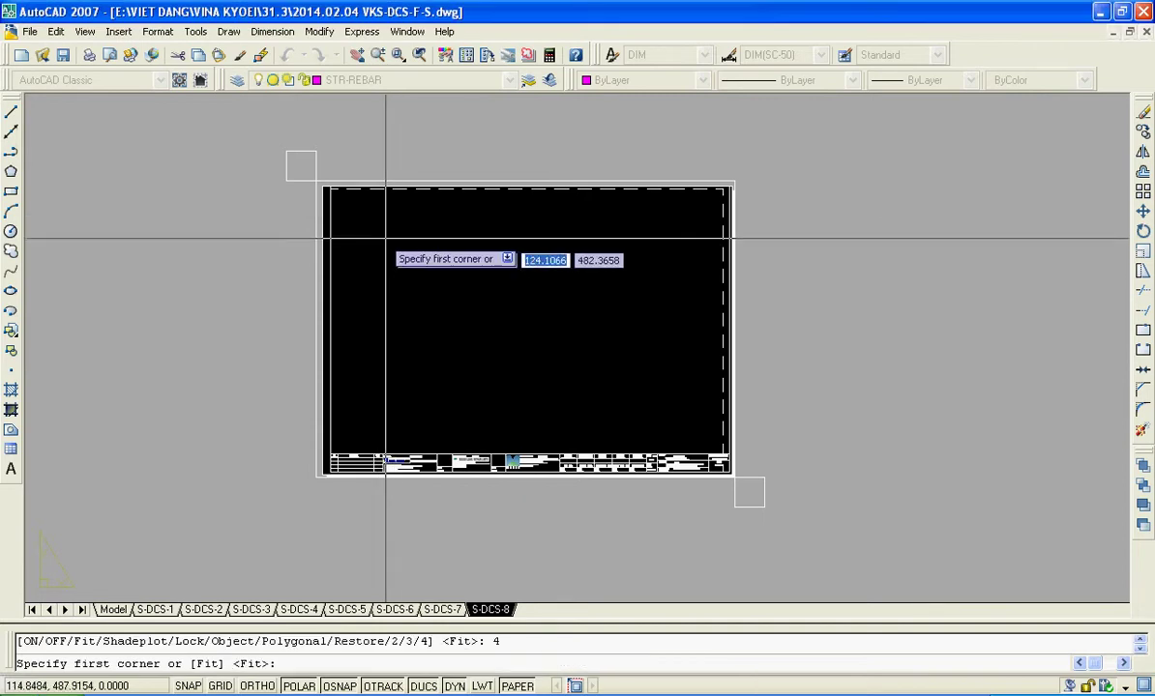
{"action": "left_click", "coordinate": [368, 220]}
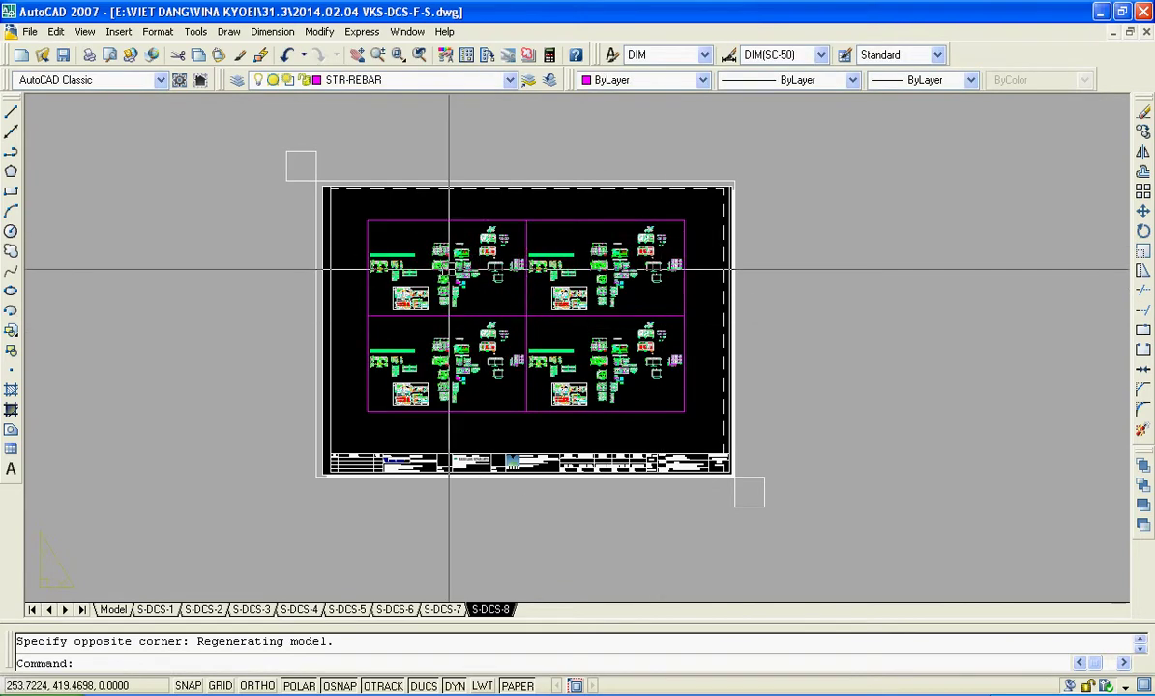
{"action": "type", "text": "MS"}
{"action": "double_click", "coordinate": [449, 270]}
{"action": "left_click", "coordinate": [575, 263]}
{"action": "left_click", "coordinate": [461, 359]}
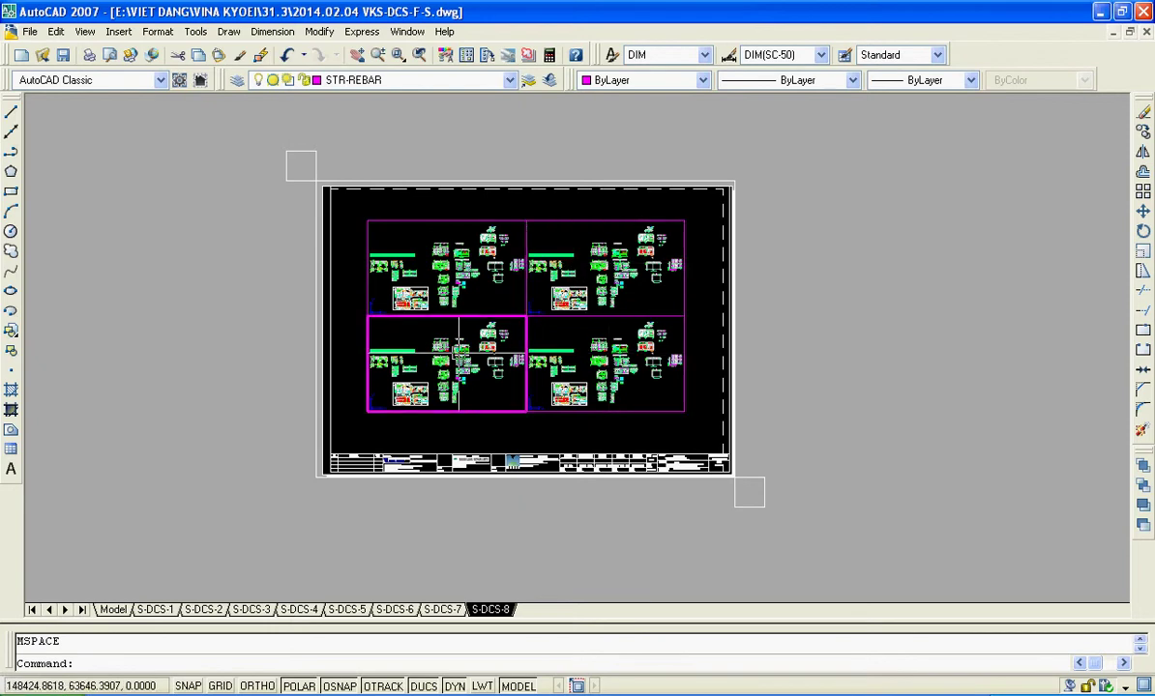
{"action": "type", "text": "PS"}
{"action": "key", "text": "Return"}
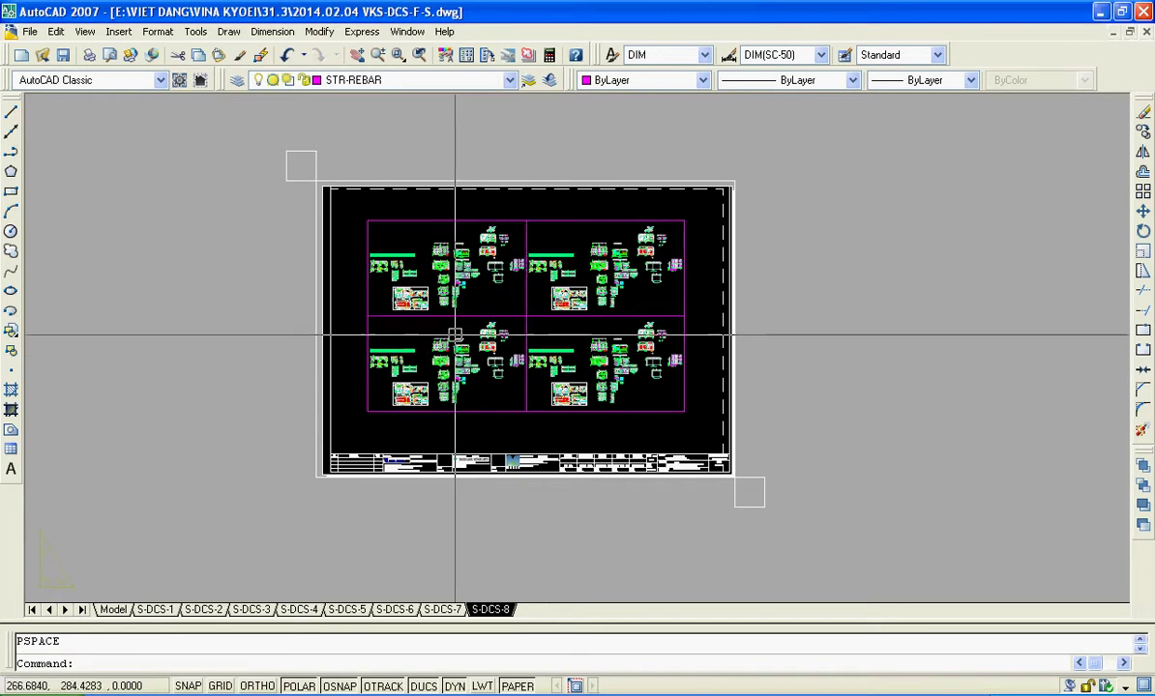
{"action": "scroll", "coordinate": [539, 309], "scroll_direction": "up", "scroll_amount": 2}
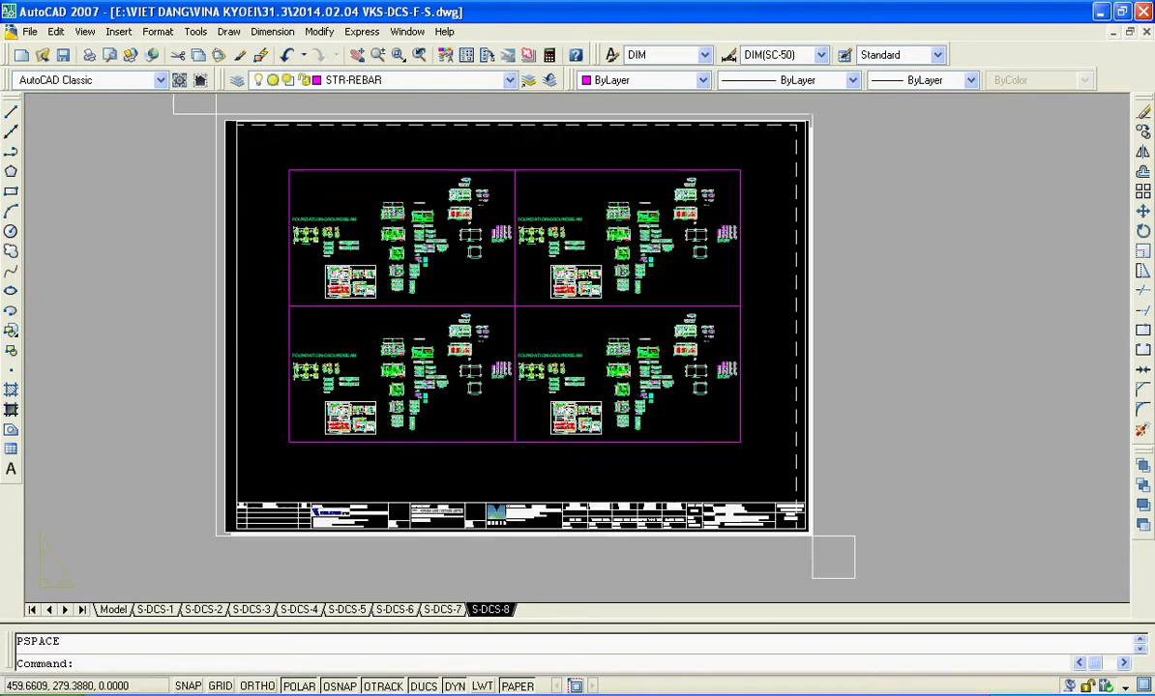
{"action": "scroll", "coordinate": [539, 325], "scroll_direction": "up", "scroll_amount": 2}
{"action": "left_click", "coordinate": [540, 328]}
{"action": "left_click", "coordinate": [481, 279]}
{"action": "key", "text": "Delete"}
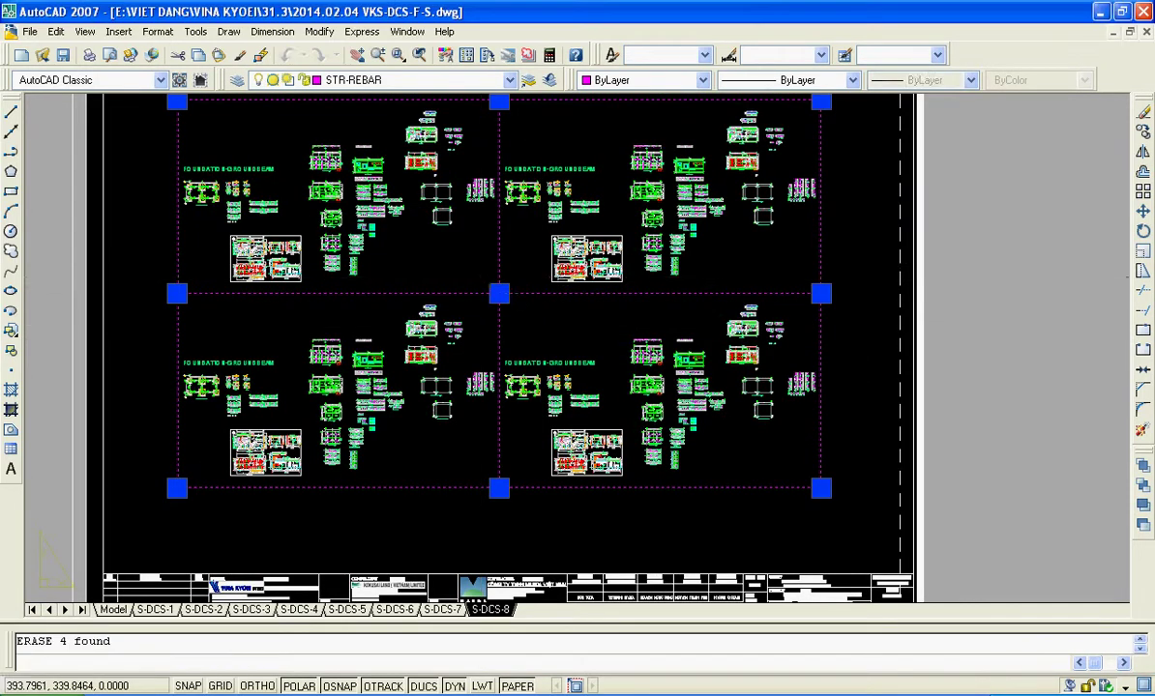
{"action": "scroll", "coordinate": [520, 321], "scroll_direction": "down", "scroll_amount": 3}
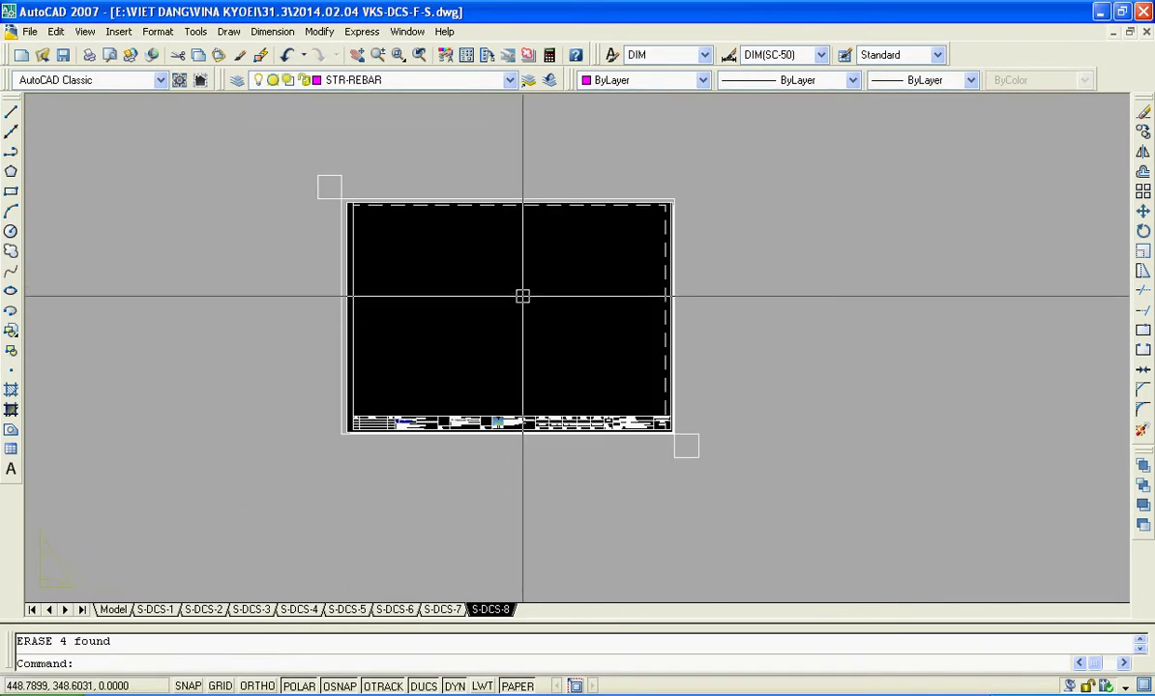
{"action": "type", "text": "mv"}
{"action": "key", "text": "Return"}
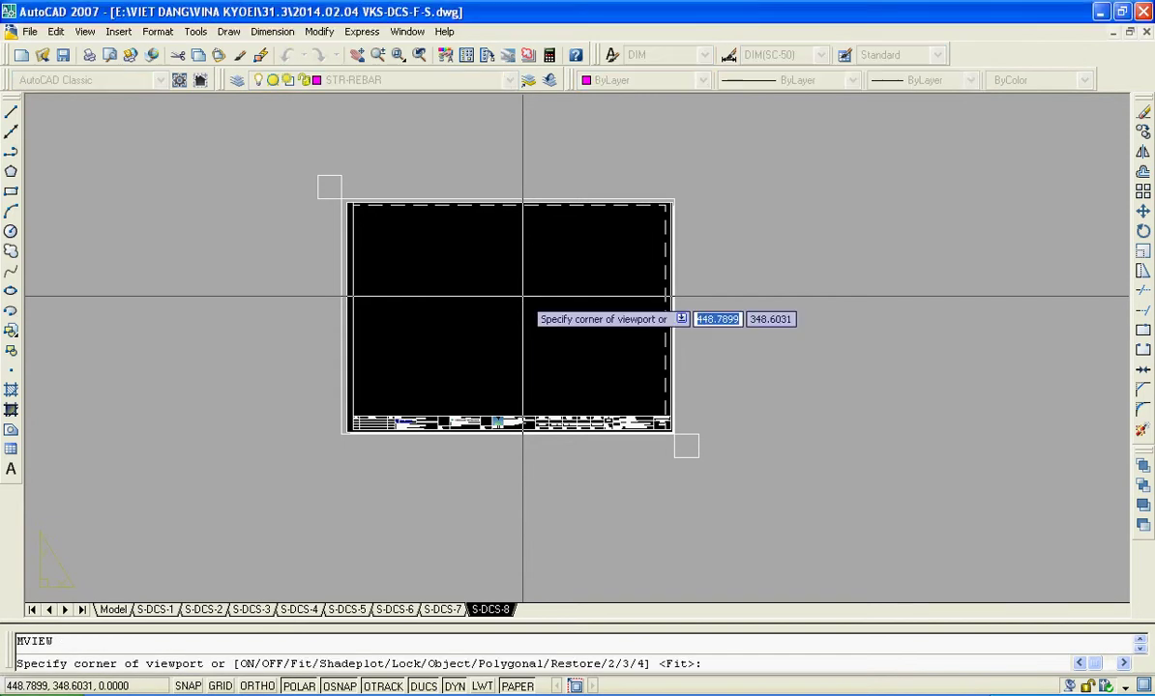
{"action": "left_click", "coordinate": [367, 225]}
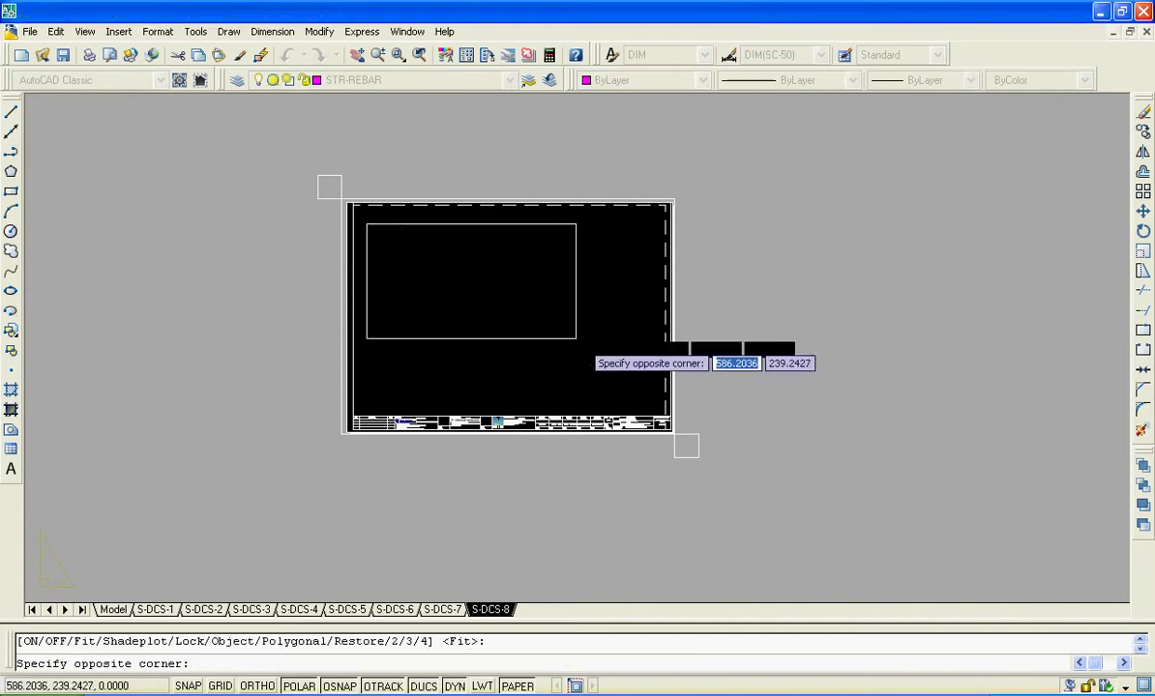
{"action": "left_click", "coordinate": [638, 384]}
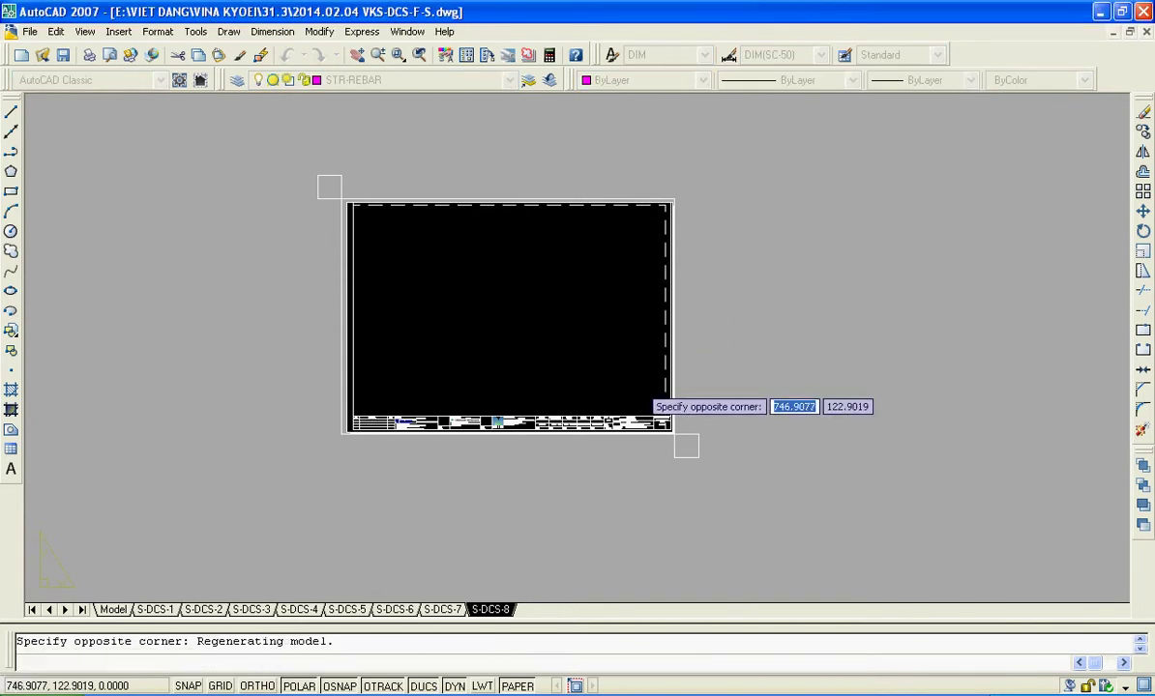
{"action": "left_click", "coordinate": [511, 386]}
{"action": "key", "text": "Delete"}
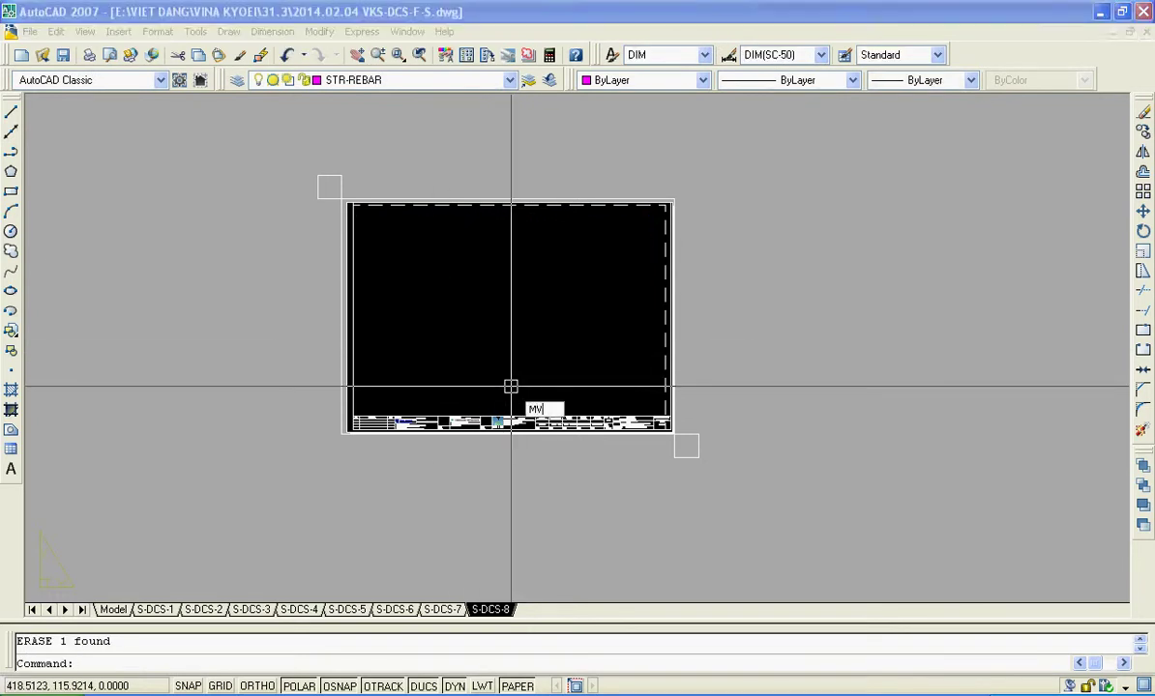
{"action": "key", "text": "Return"}
{"action": "type", "text": "4"}
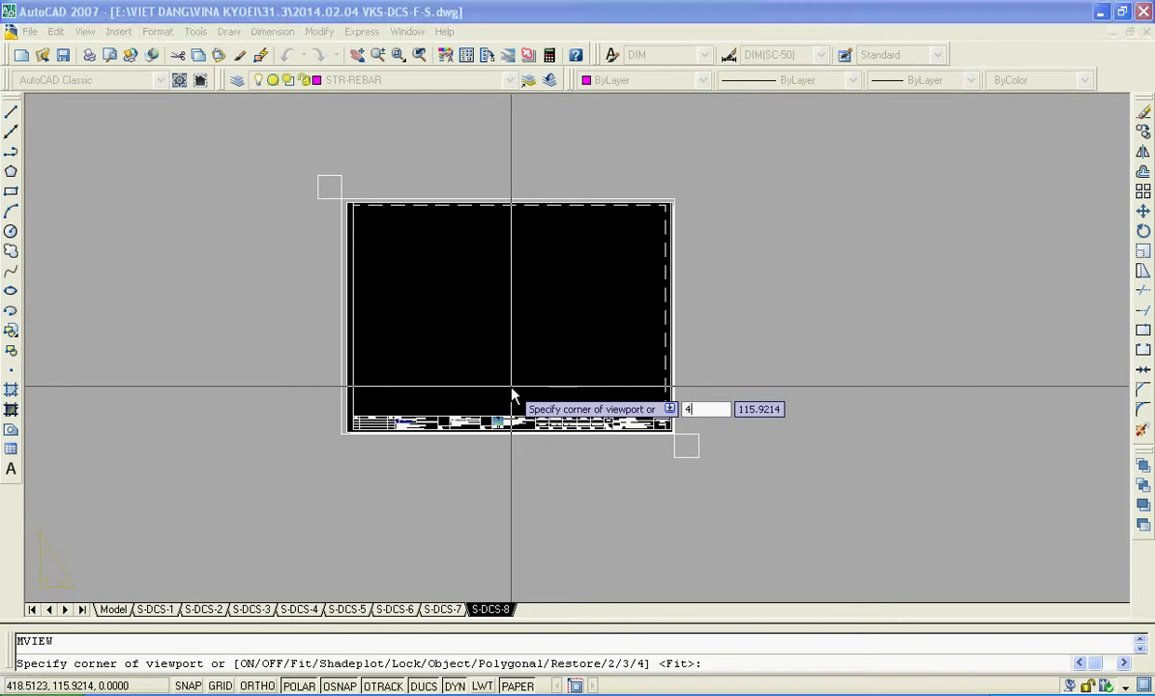
{"action": "key", "text": "Return"}
{"action": "left_click", "coordinate": [384, 234]}
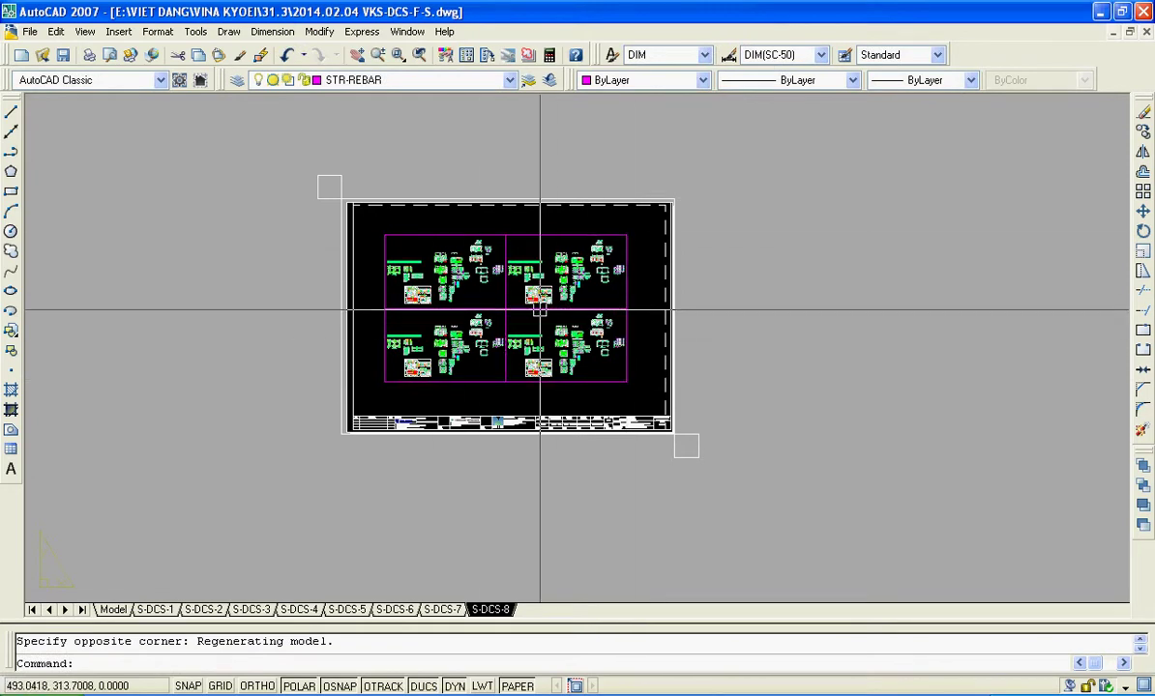
{"action": "scroll", "coordinate": [489, 232], "scroll_direction": "up", "scroll_amount": 2}
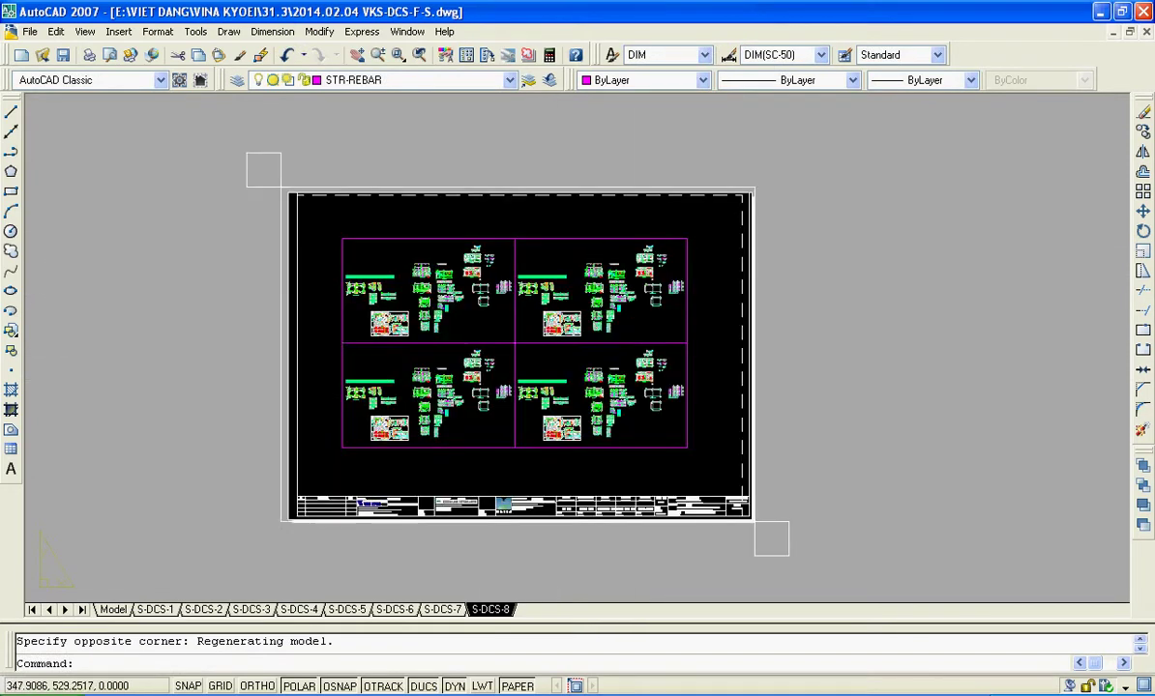
{"action": "scroll", "coordinate": [495, 324], "scroll_direction": "up", "scroll_amount": 2}
{"action": "scroll", "coordinate": [451, 116], "scroll_direction": "up", "scroll_amount": 2}
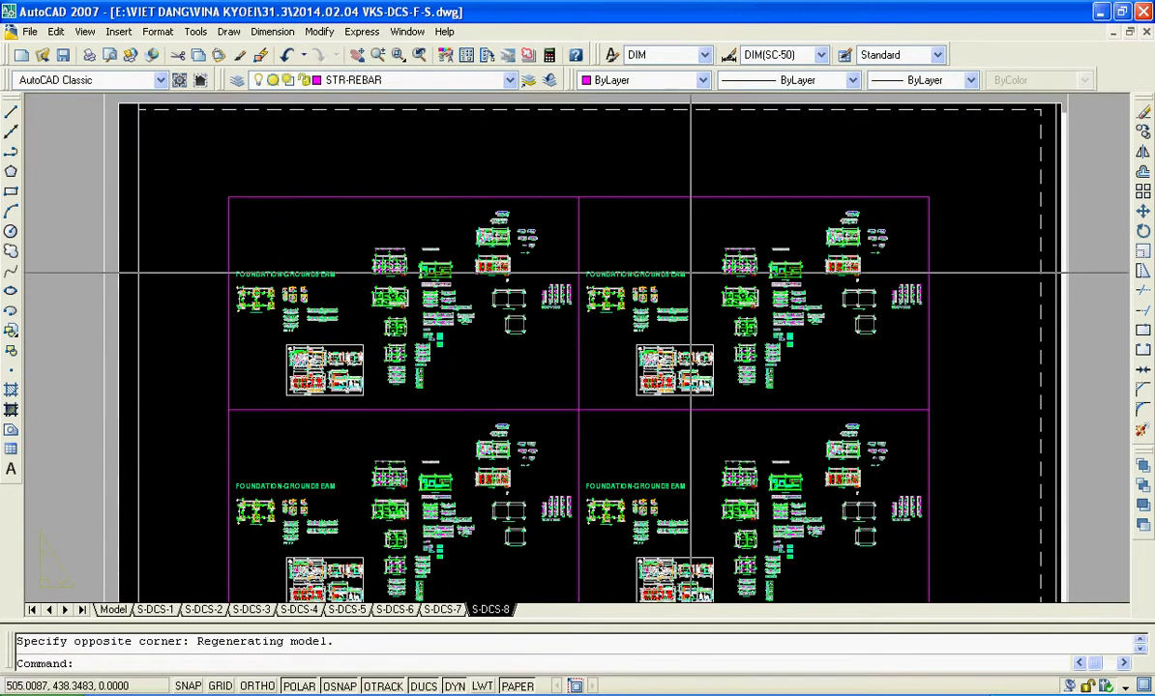
{"action": "scroll", "coordinate": [508, 245], "scroll_direction": "up", "scroll_amount": 2}
{"action": "scroll", "coordinate": [562, 211], "scroll_direction": "up", "scroll_amount": 1}
{"action": "scroll", "coordinate": [562, 212], "scroll_direction": "down", "scroll_amount": 2}
{"action": "scroll", "coordinate": [629, 280], "scroll_direction": "down", "scroll_amount": 2}
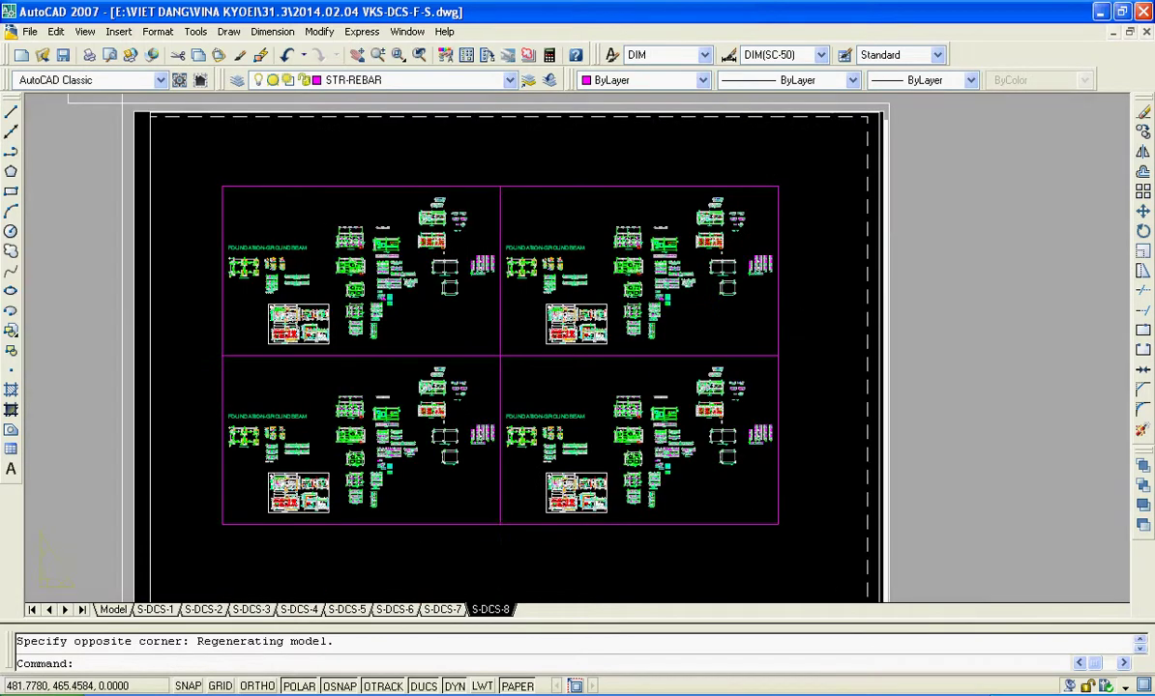
{"action": "scroll", "coordinate": [693, 341], "scroll_direction": "down", "scroll_amount": 2}
{"action": "key", "text": "Escape"}
{"action": "left_click", "coordinate": [722, 356]}
{"action": "left_click", "coordinate": [518, 251]}
{"action": "key", "text": "Delete"}
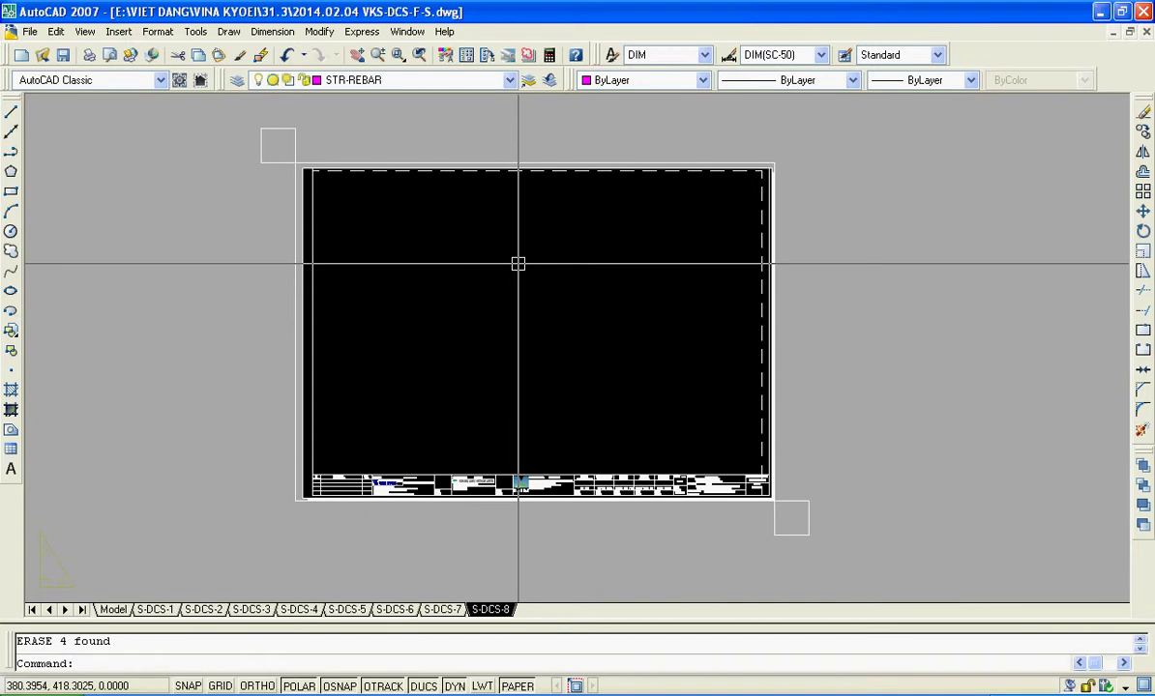
- Draw a notched polyline outline on the S-DCS-8 sheet, ending at its start point
{"action": "type", "text": "PL"}
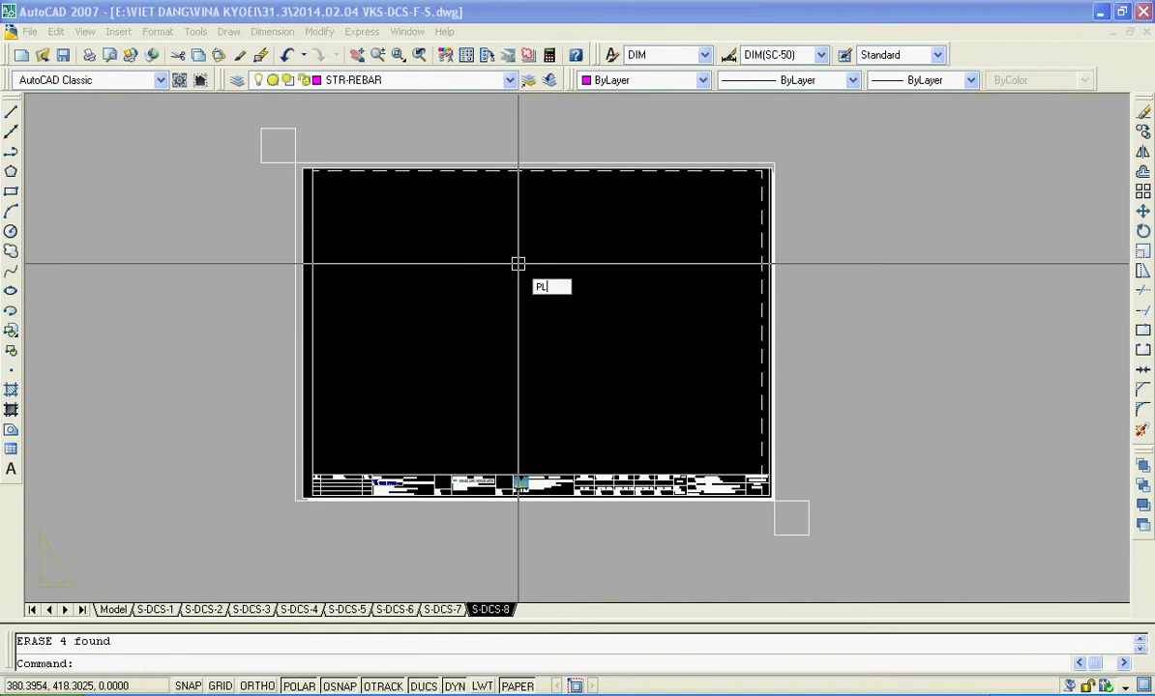
{"action": "key", "text": "Return"}
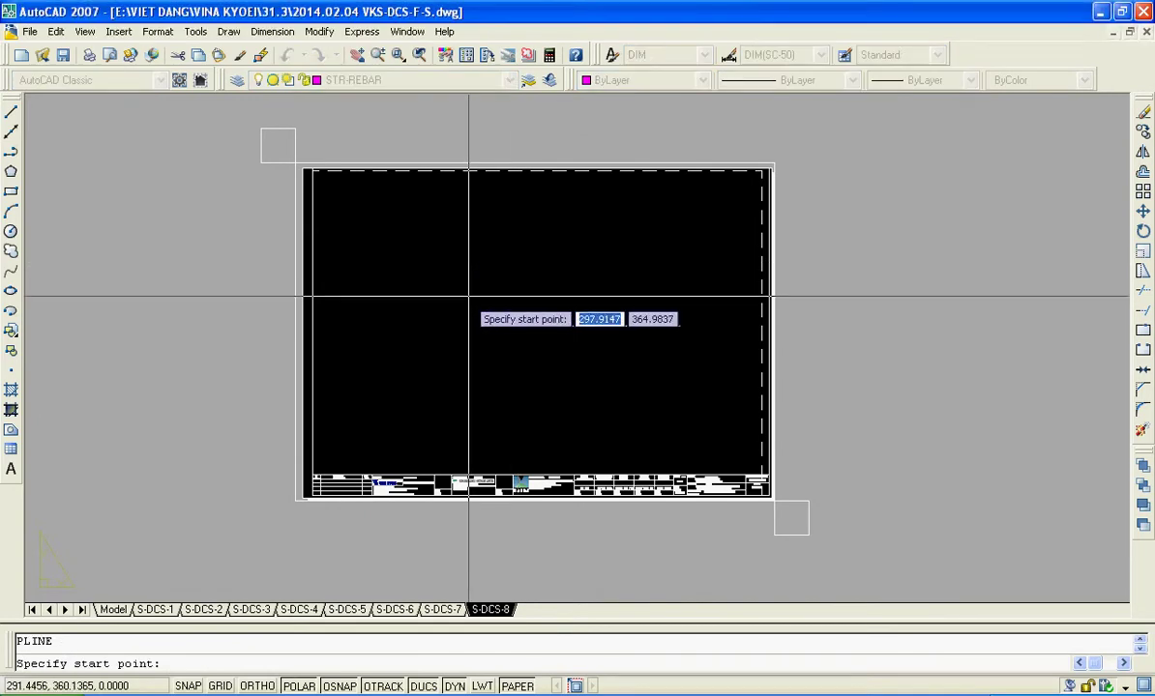
{"action": "left_click", "coordinate": [423, 343]}
{"action": "left_click", "coordinate": [424, 258]}
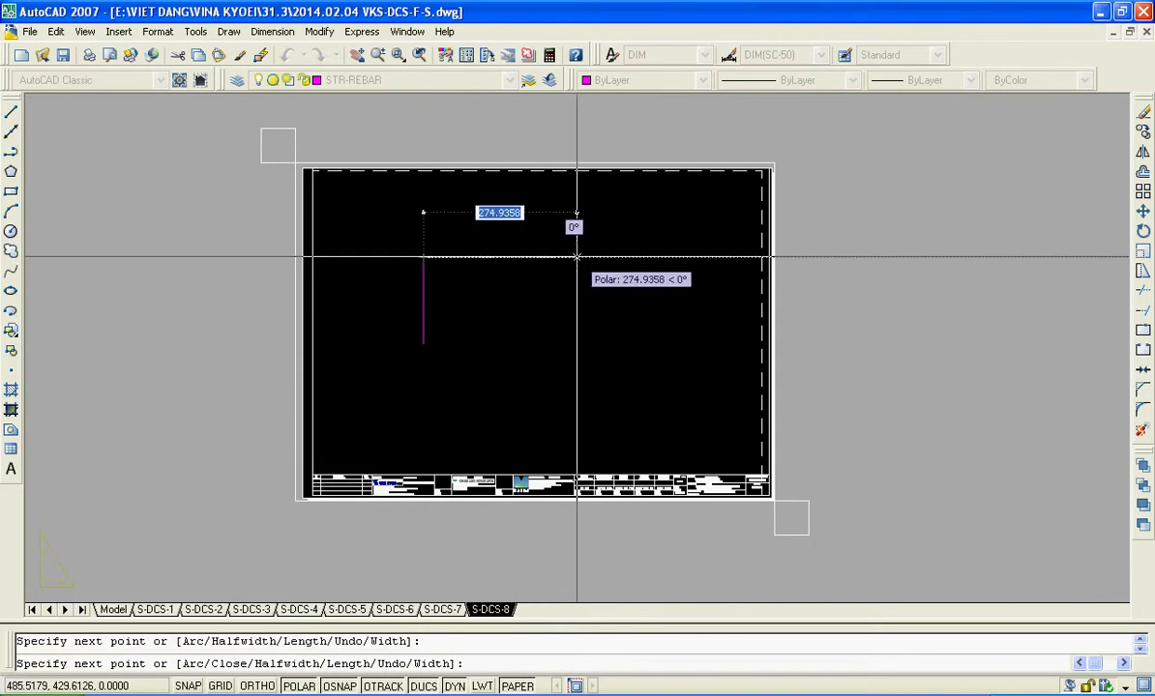
{"action": "left_click", "coordinate": [630, 258]}
{"action": "left_click", "coordinate": [630, 438]}
{"action": "left_click", "coordinate": [470, 438]}
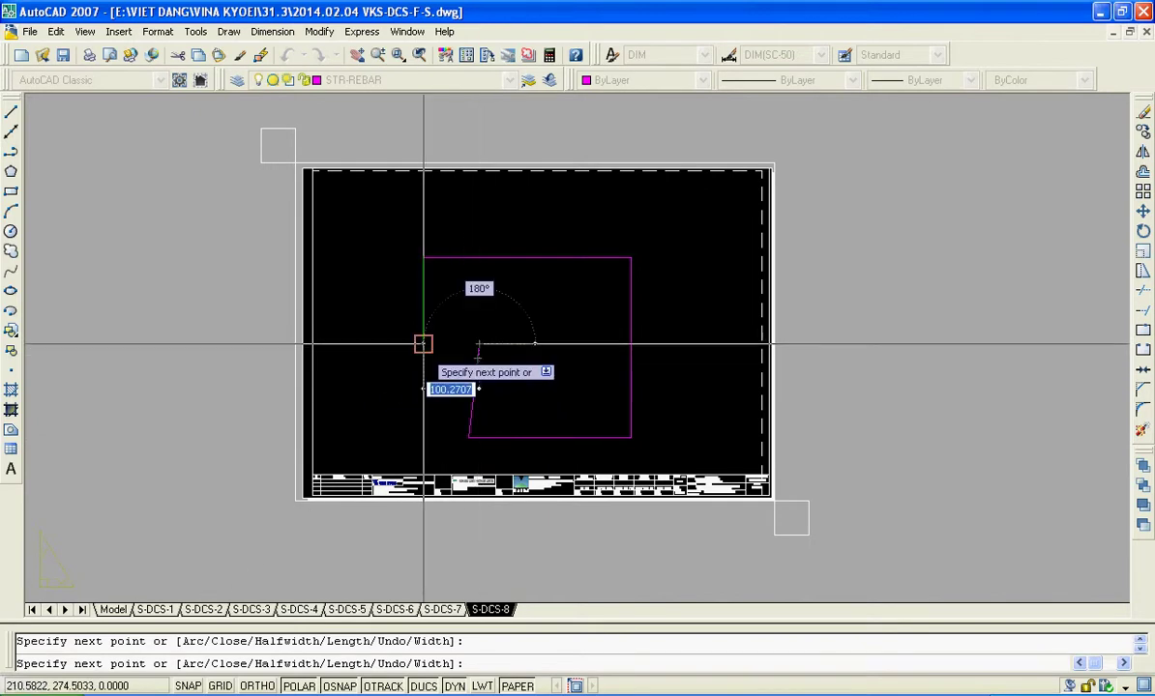
{"action": "left_click", "coordinate": [423, 344]}
{"action": "key", "text": "Return"}
{"action": "left_click", "coordinate": [507, 257]}
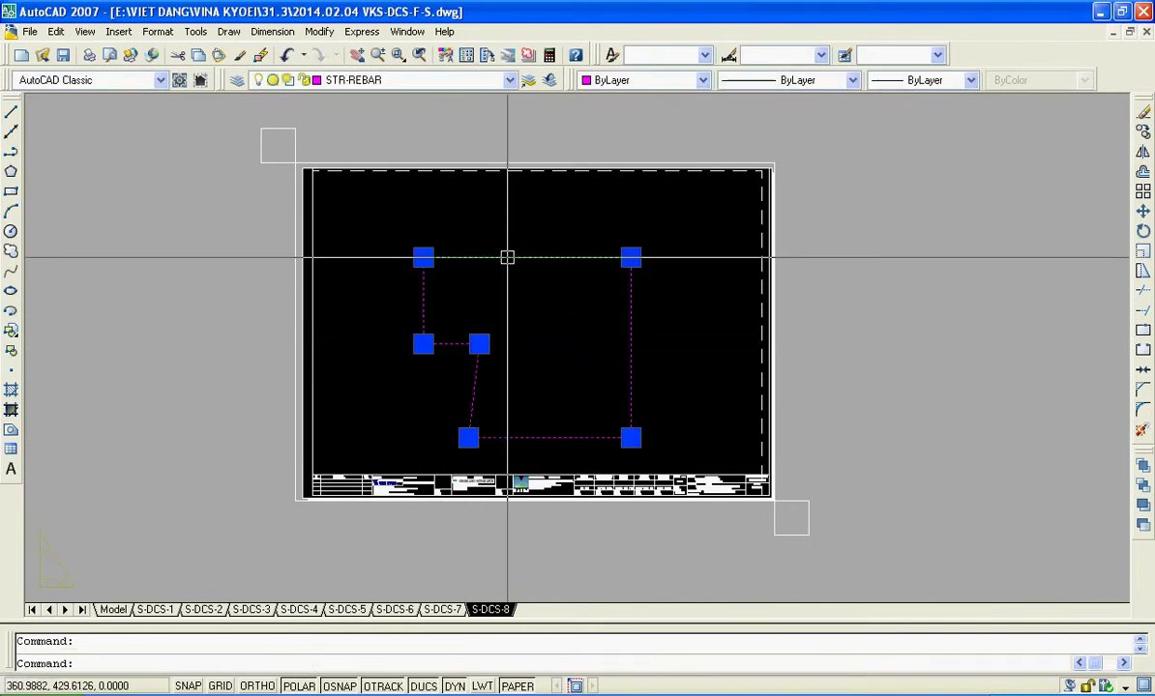
{"action": "key", "text": "Escape"}
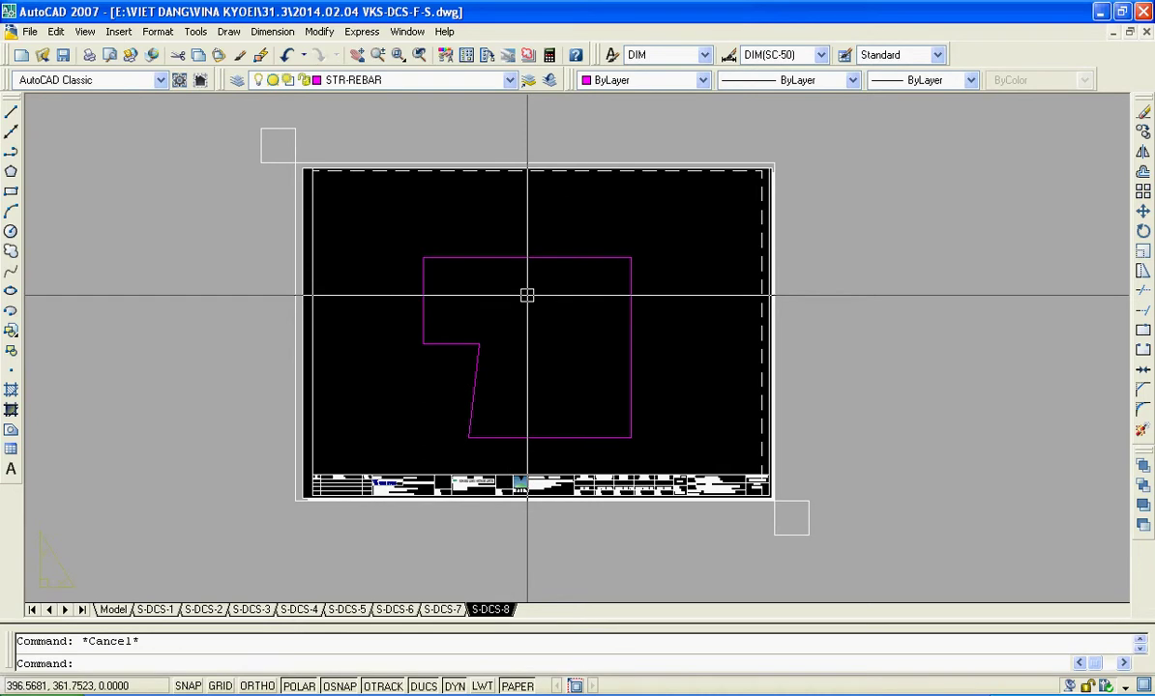
- Try making the notched outline a viewport with MVIEW Object; it is rejected as not closed
{"action": "type", "text": "mv"}
{"action": "key", "text": "Return"}
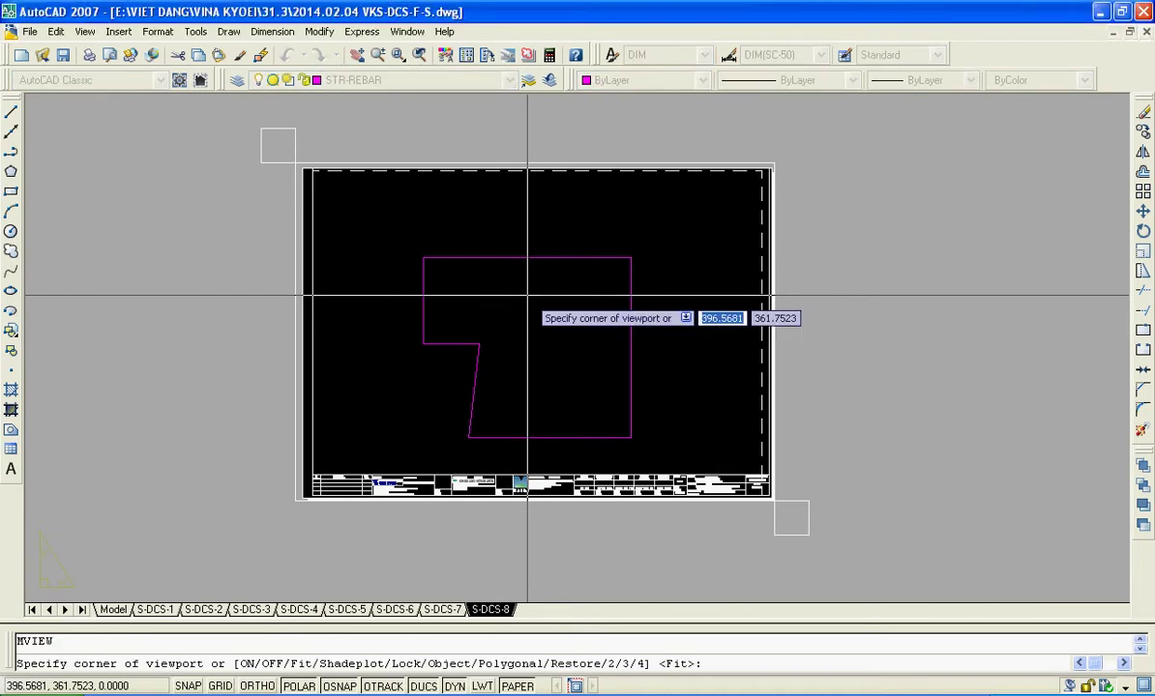
{"action": "type", "text": "o"}
{"action": "key", "text": "Return"}
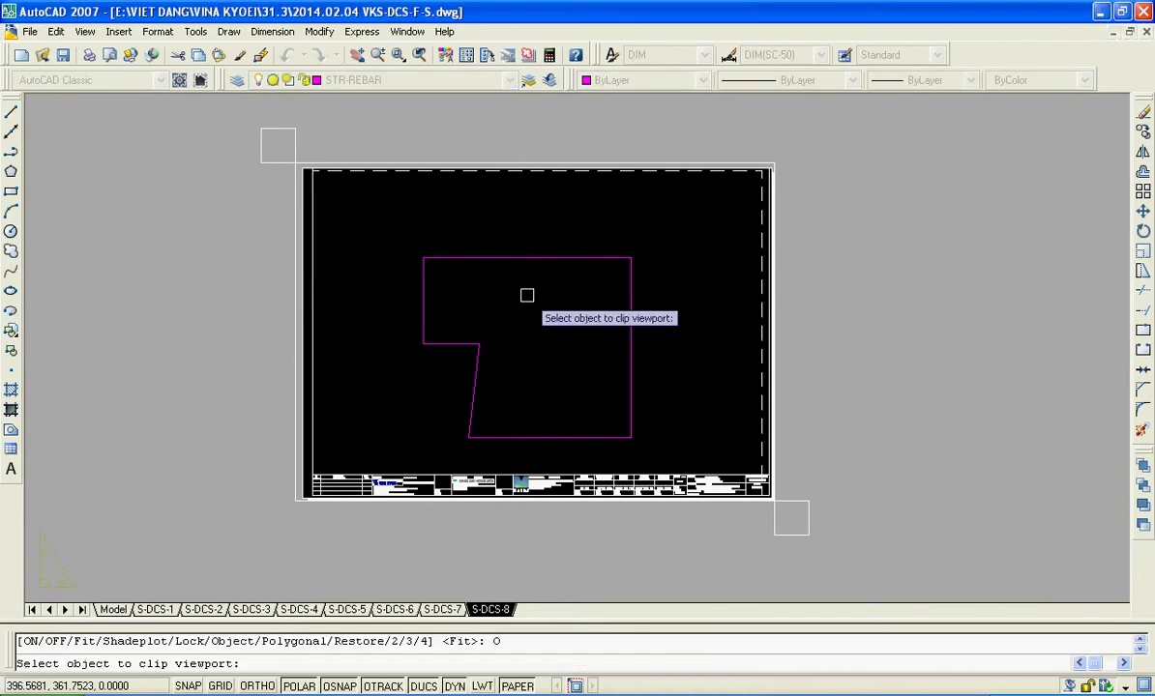
{"action": "left_click", "coordinate": [531, 258]}
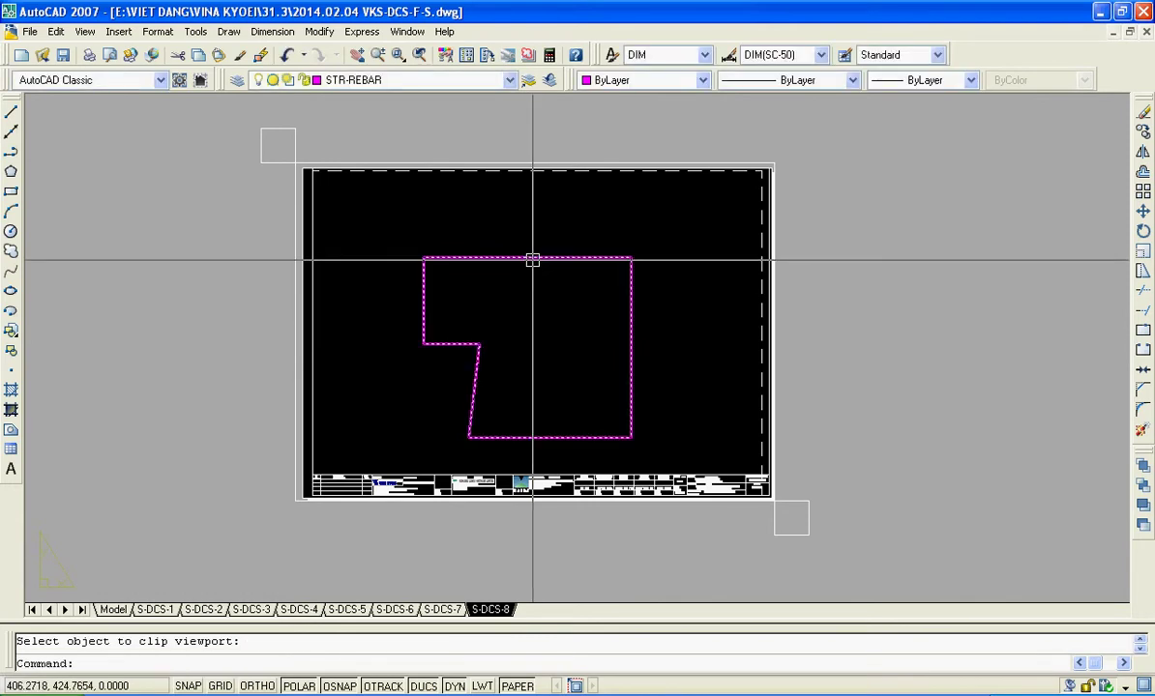
{"action": "scroll", "coordinate": [554, 232], "scroll_direction": "down", "scroll_amount": 2}
{"action": "left_click", "coordinate": [551, 290]}
{"action": "scroll", "coordinate": [551, 308], "scroll_direction": "up", "scroll_amount": 2}
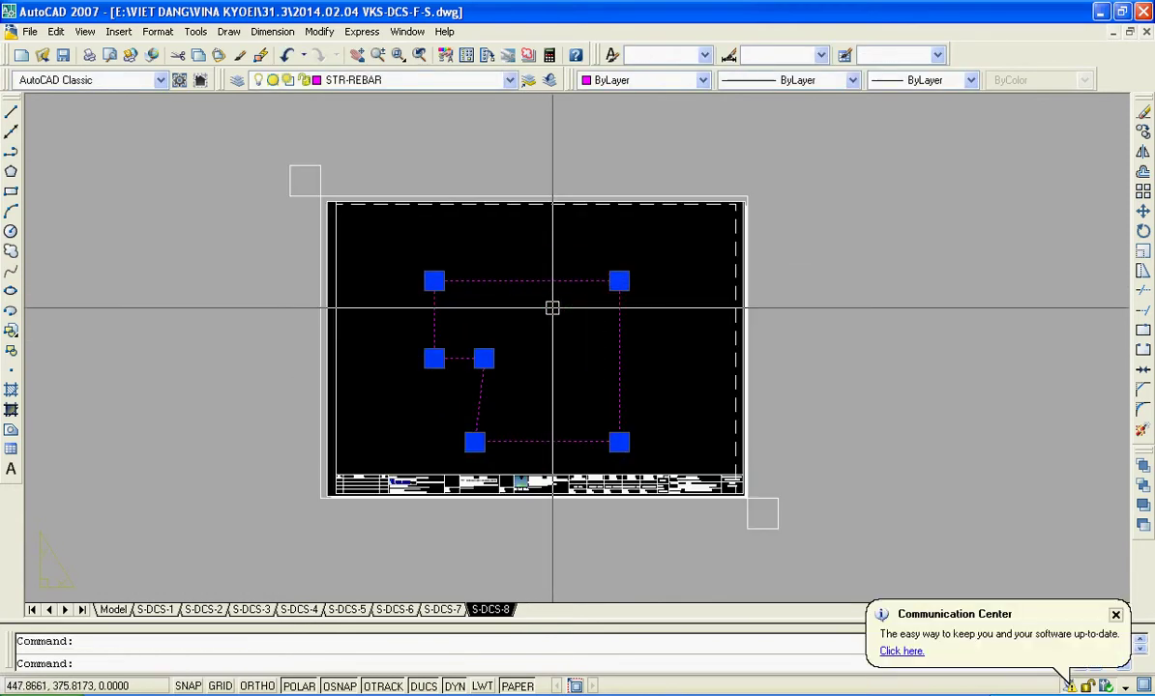
{"action": "key", "text": "Escape"}
{"action": "scroll", "coordinate": [513, 319], "scroll_direction": "down", "scroll_amount": 2}
{"action": "scroll", "coordinate": [513, 319], "scroll_direction": "up", "scroll_amount": 1}
- Retry picking the magenta outline as an MVIEW Object viewport boundary
{"action": "type", "text": "mv"}
{"action": "key", "text": "Return"}
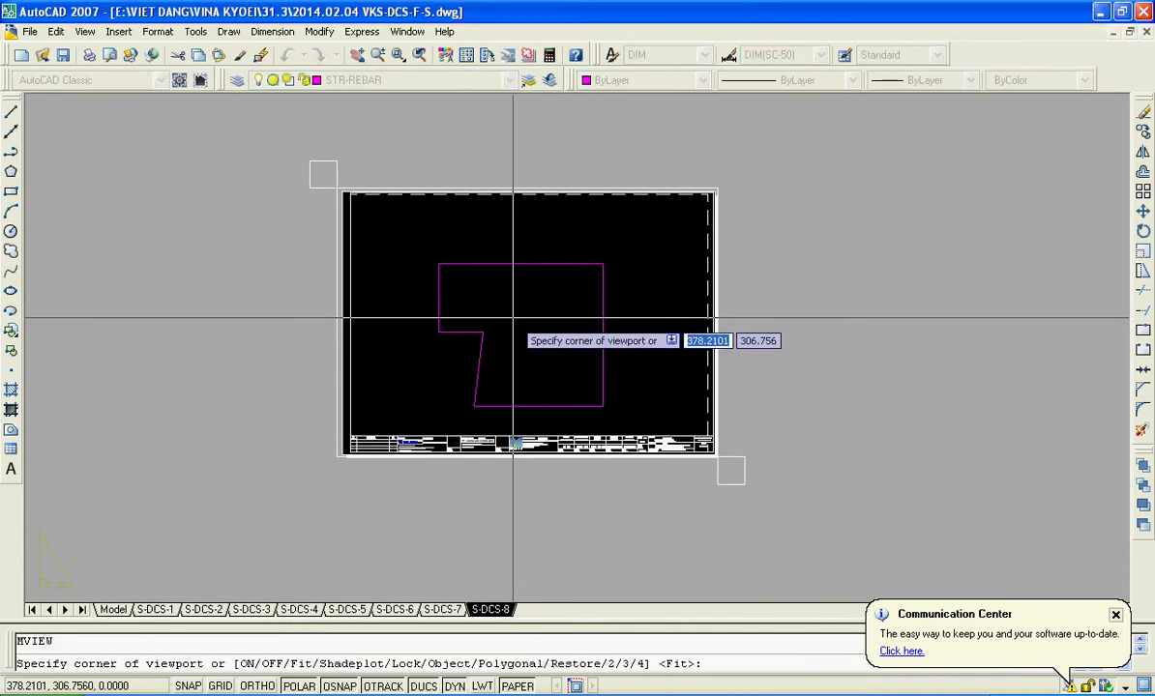
{"action": "type", "text": "o"}
{"action": "key", "text": "Return"}
{"action": "left_click", "coordinate": [527, 266]}
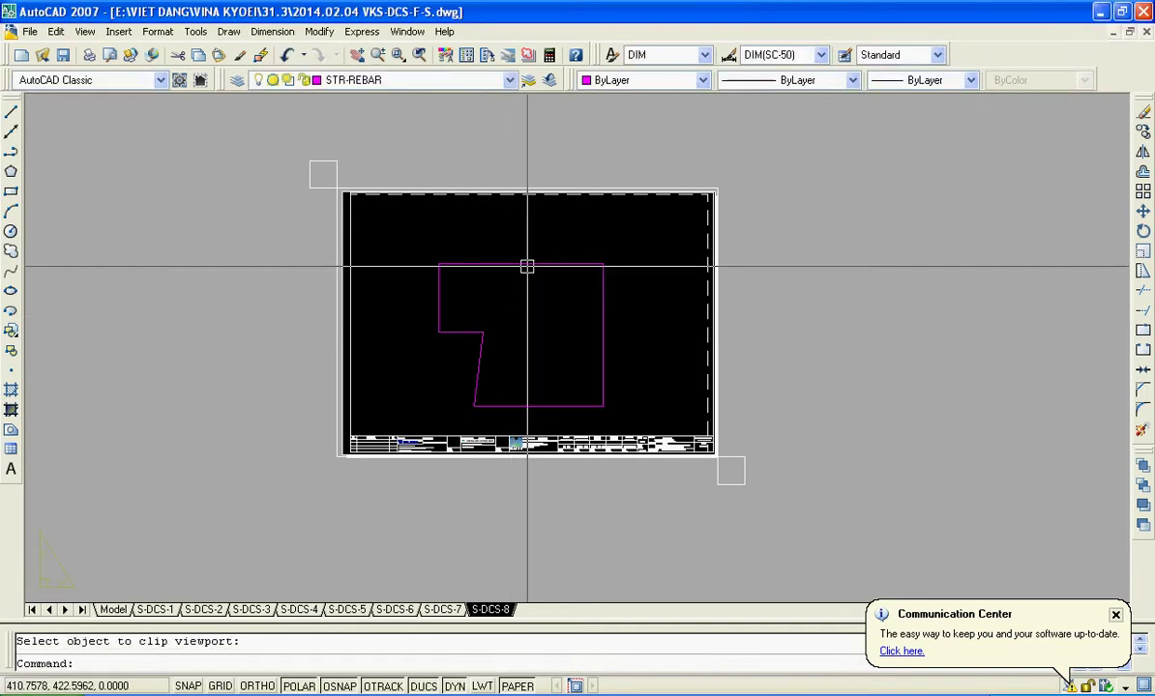
- Window-select the open magenta outline and delete it
{"action": "left_click", "coordinate": [541, 315]}
{"action": "key", "text": "Escape"}
{"action": "left_click", "coordinate": [646, 248]}
{"action": "left_click", "coordinate": [571, 290]}
{"action": "key", "text": "Delete"}
- Draw a new notched polyline outline with a left-side notch, ending at its start point
{"action": "type", "text": "pl"}
{"action": "key", "text": "Return"}
{"action": "left_click", "coordinate": [450, 256]}
{"action": "left_click", "coordinate": [605, 256]}
{"action": "left_click", "coordinate": [606, 397]}
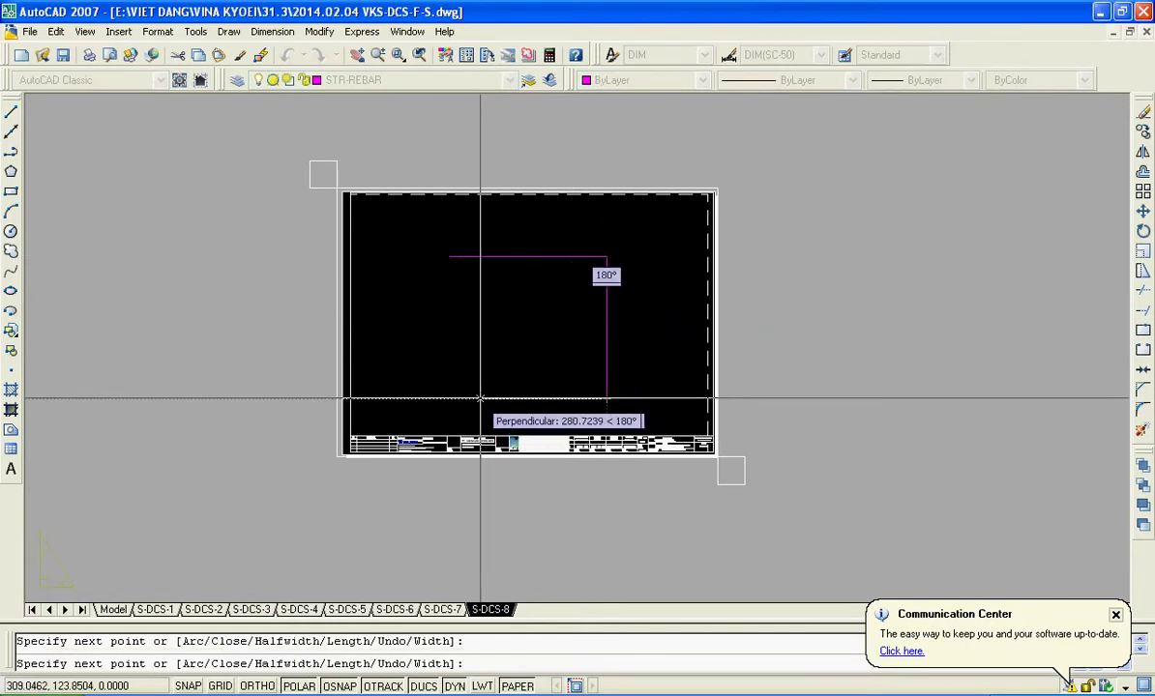
{"action": "left_click", "coordinate": [465, 397]}
{"action": "scroll", "coordinate": [475, 304], "scroll_direction": "up", "scroll_amount": 2}
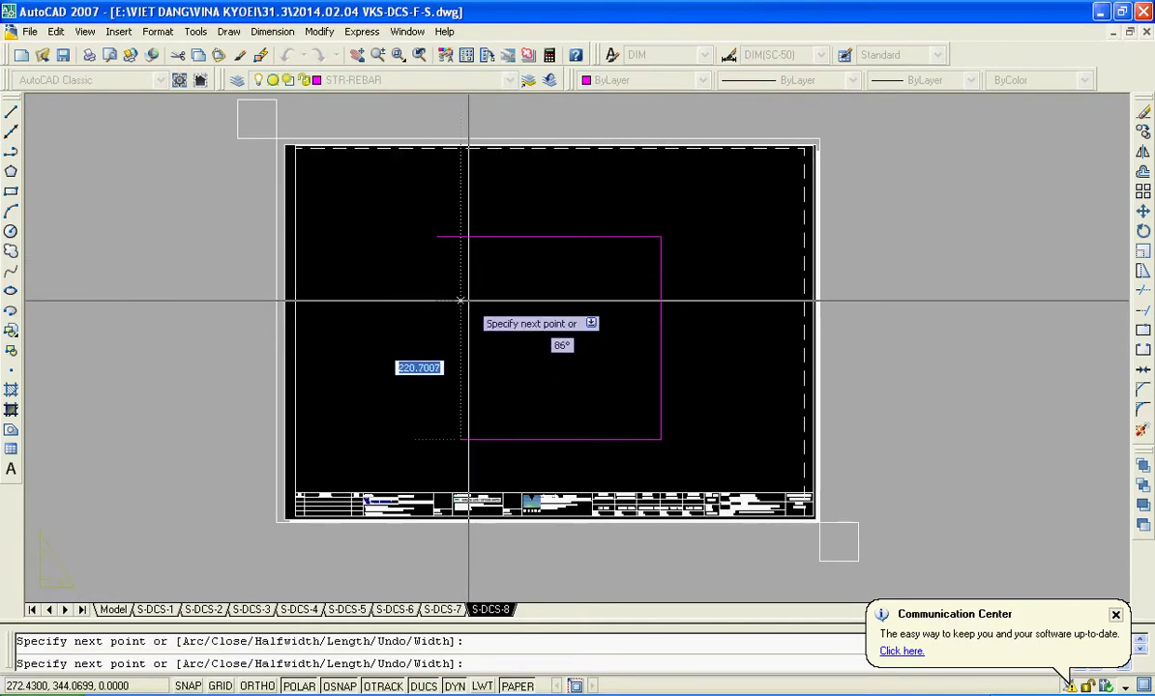
{"action": "left_click", "coordinate": [504, 306]}
{"action": "left_click", "coordinate": [437, 236]}
{"action": "key", "text": "Return"}
- Pick the new outline twice as an MVIEW Object boundary; both attempts are refused as open
{"action": "type", "text": "mv"}
{"action": "key", "text": "Return"}
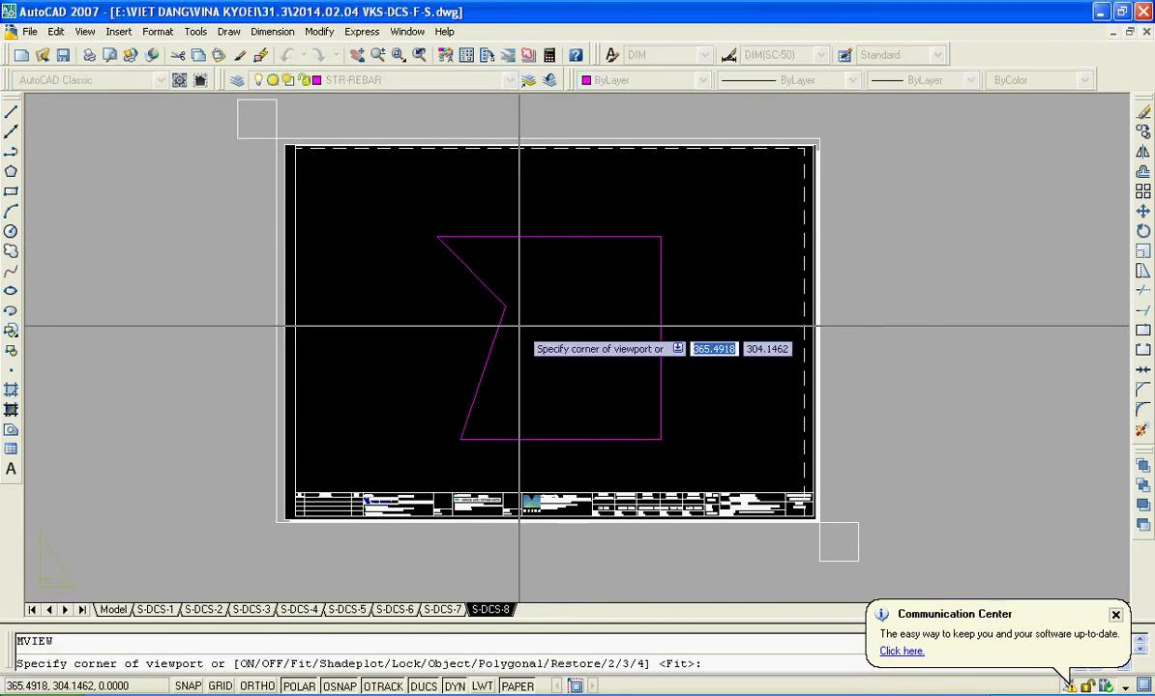
{"action": "type", "text": "o"}
{"action": "key", "text": "Return"}
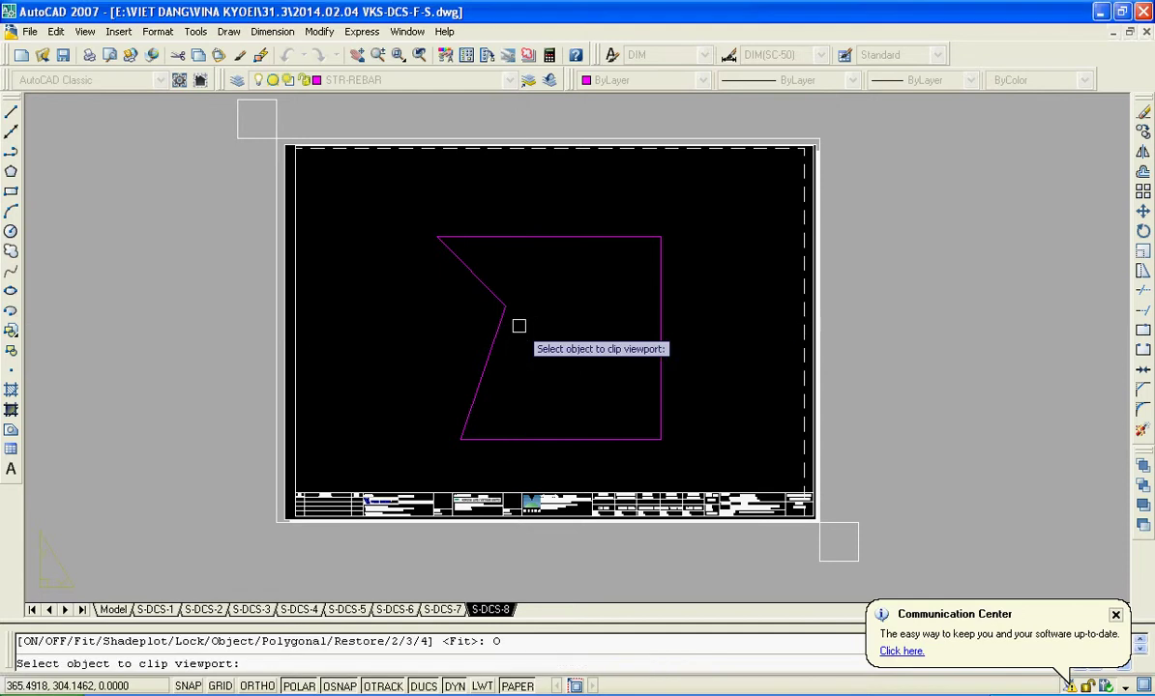
{"action": "left_click", "coordinate": [498, 313]}
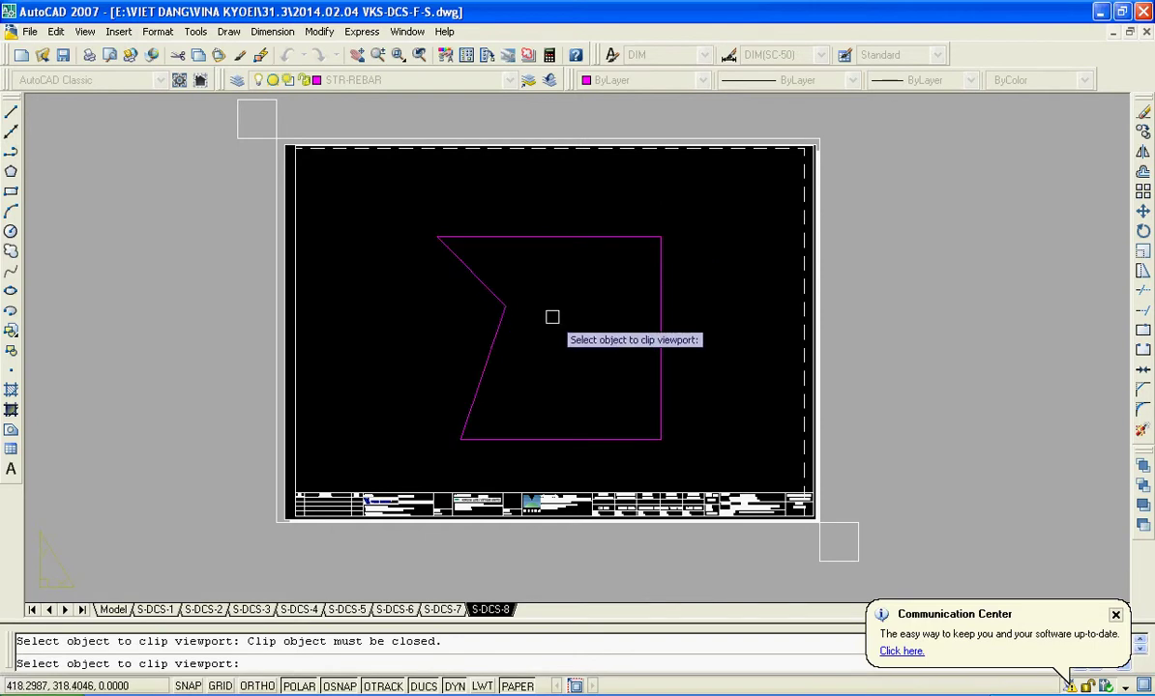
{"action": "key", "text": "Escape"}
{"action": "key", "text": "Return"}
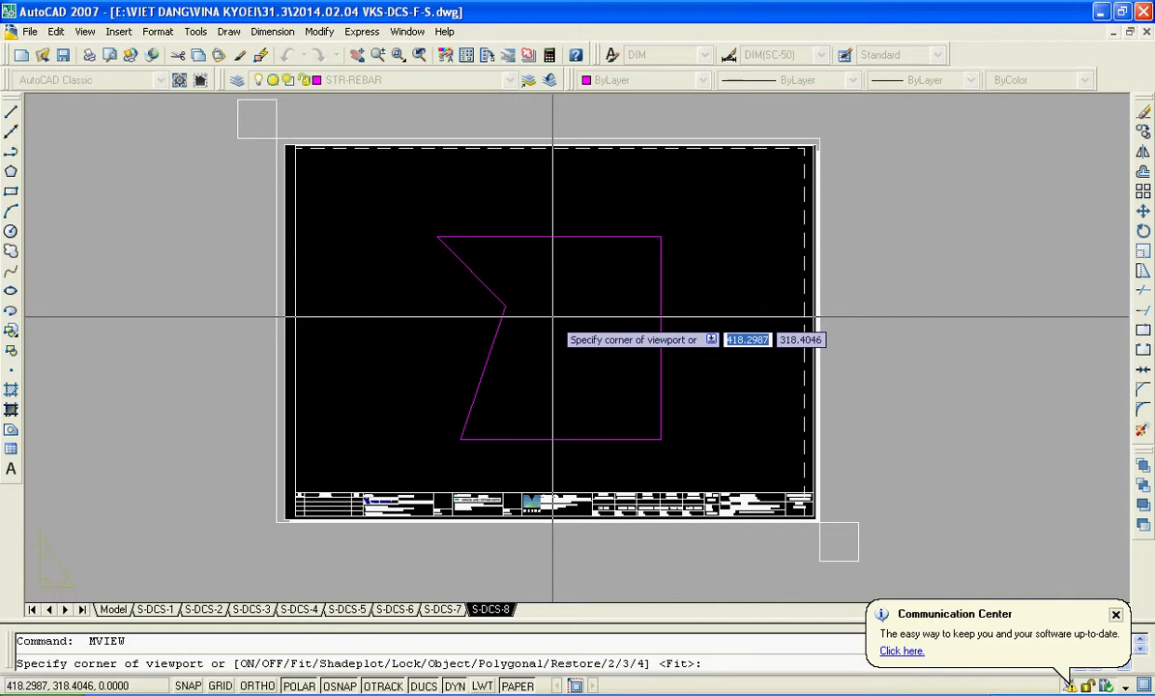
{"action": "type", "text": "o"}
{"action": "key", "text": "Return"}
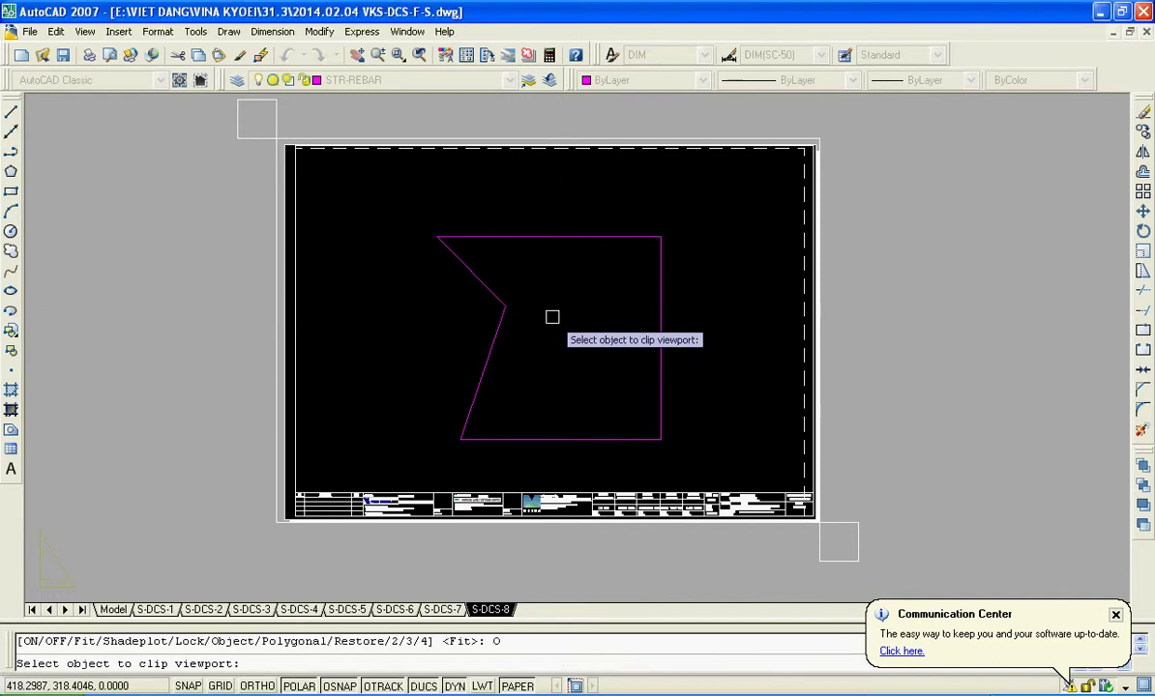
{"action": "left_click", "coordinate": [571, 236]}
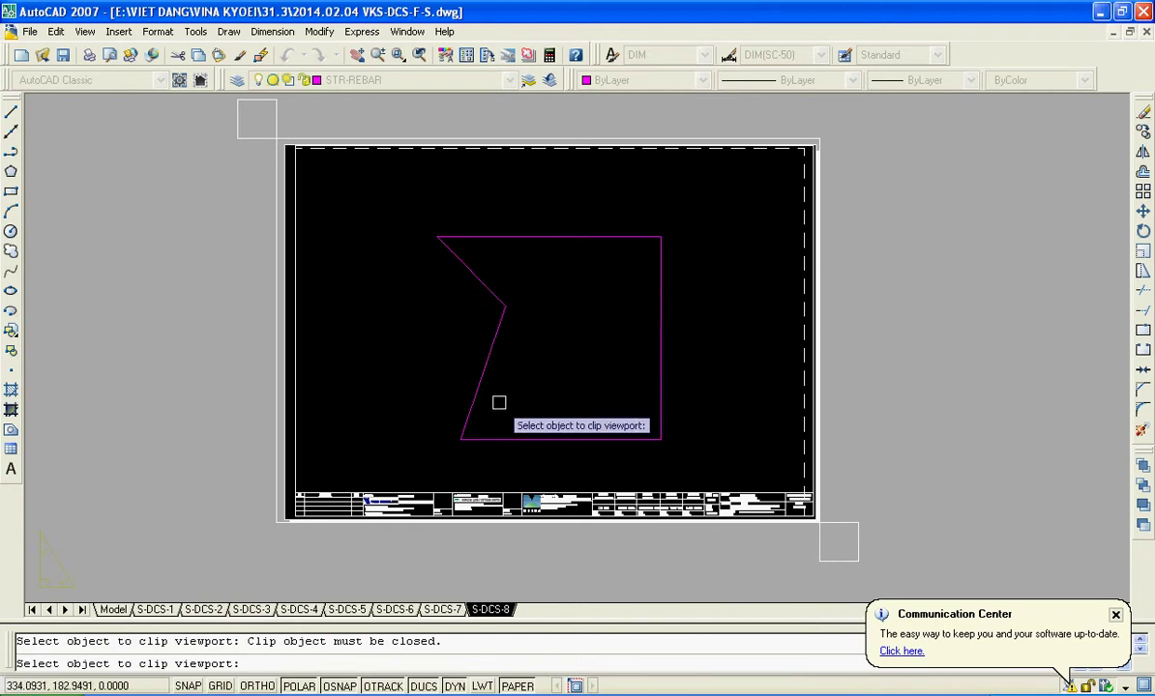
- Cancel the clip prompt and erase the notched outline with a selection window
{"action": "key", "text": "Return"}
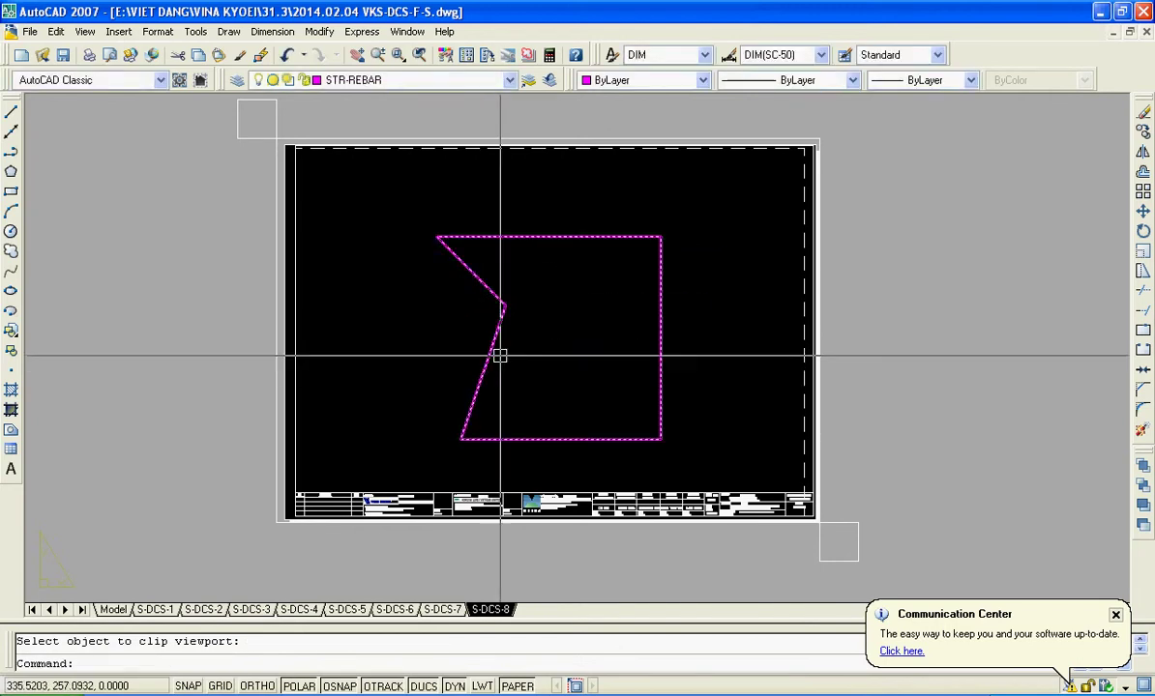
{"action": "left_click", "coordinate": [501, 333]}
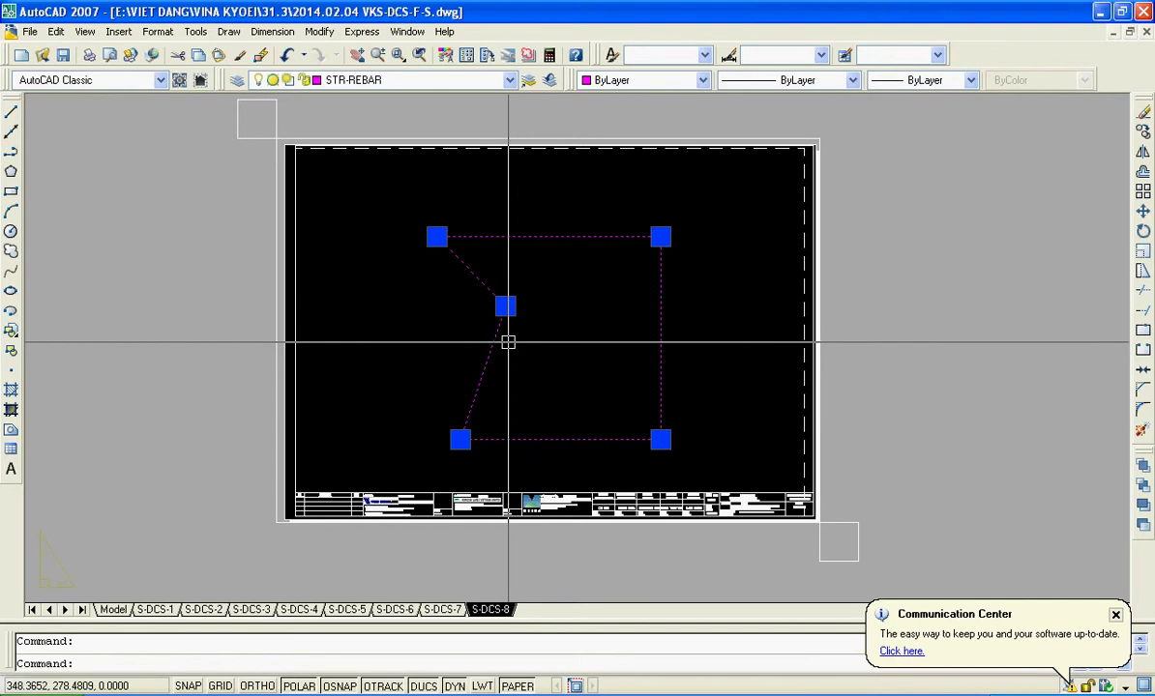
{"action": "key", "text": "Escape"}
{"action": "left_click", "coordinate": [563, 310]}
{"action": "key", "text": "Escape"}
{"action": "left_click", "coordinate": [696, 295]}
{"action": "left_click", "coordinate": [595, 320]}
{"action": "key", "text": "Delete"}
- Draw a rectangle with REC and turn it into a viewport using MVIEW Object
{"action": "type", "text": "REC"}
{"action": "key", "text": "Return"}
{"action": "left_click", "coordinate": [419, 230]}
{"action": "left_click", "coordinate": [733, 435]}
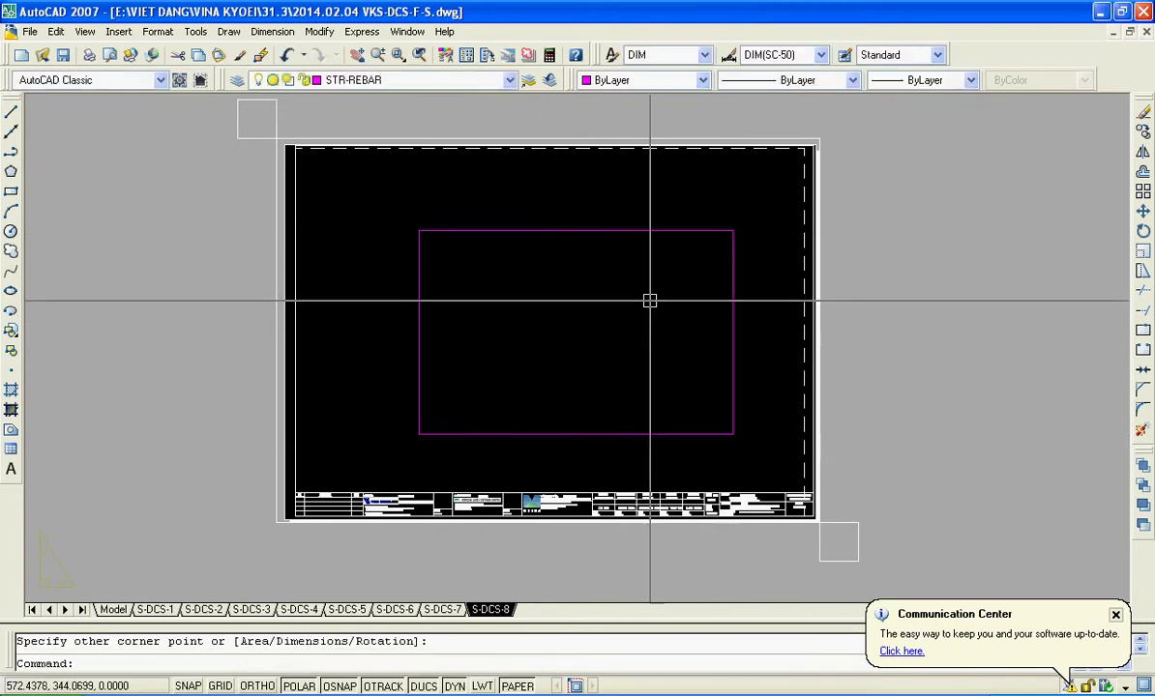
{"action": "type", "text": "M"}
{"action": "key", "text": "Return"}
{"action": "type", "text": "O"}
{"action": "key", "text": "Return"}
{"action": "left_click", "coordinate": [598, 230]}
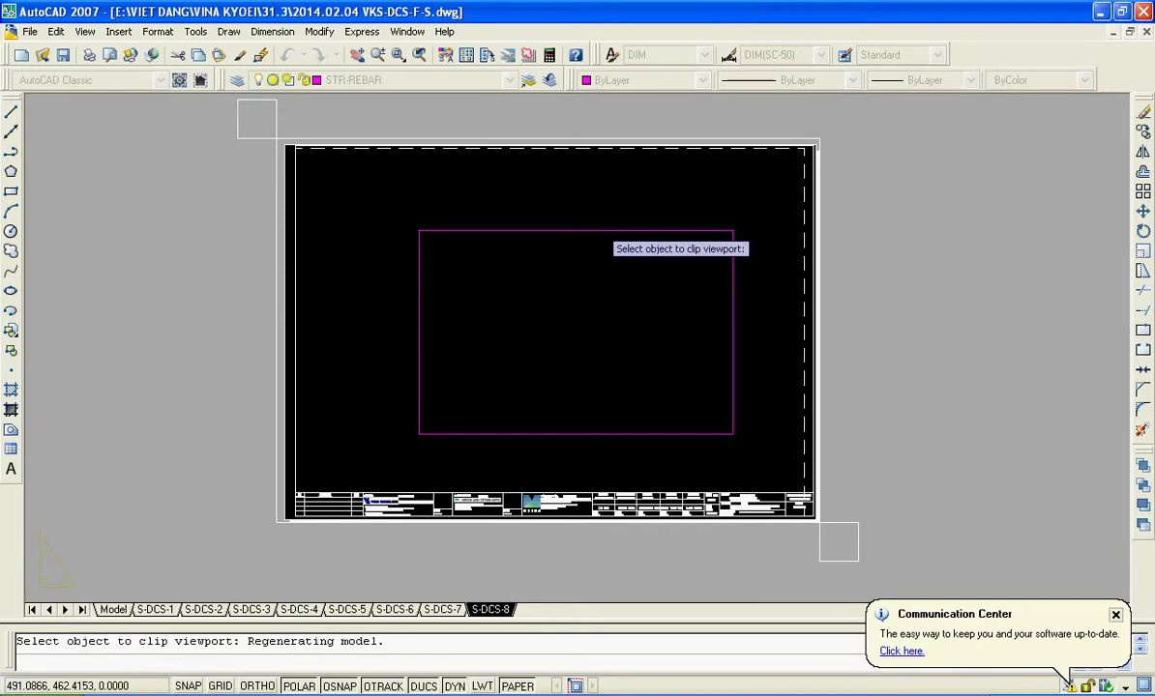
- Select the rectangular trial viewport and delete it along with its boundary
{"action": "left_click", "coordinate": [614, 233]}
{"action": "key", "text": "Escape"}
{"action": "left_click", "coordinate": [558, 259]}
{"action": "key", "text": "Escape"}
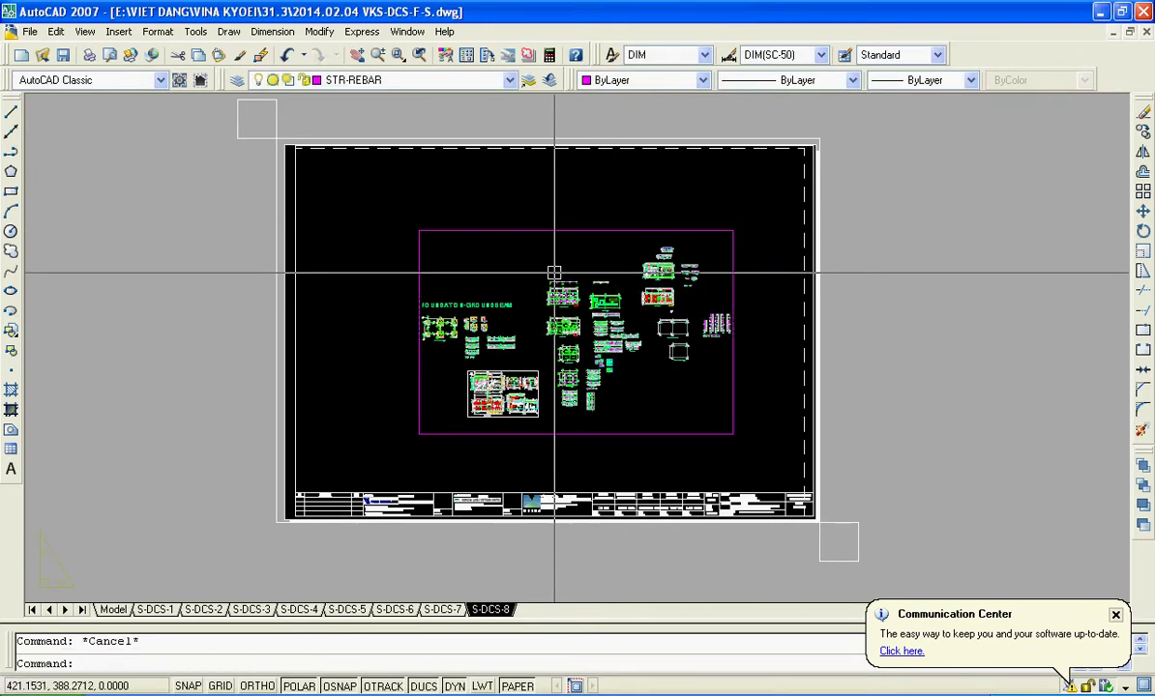
{"action": "left_click", "coordinate": [574, 233]}
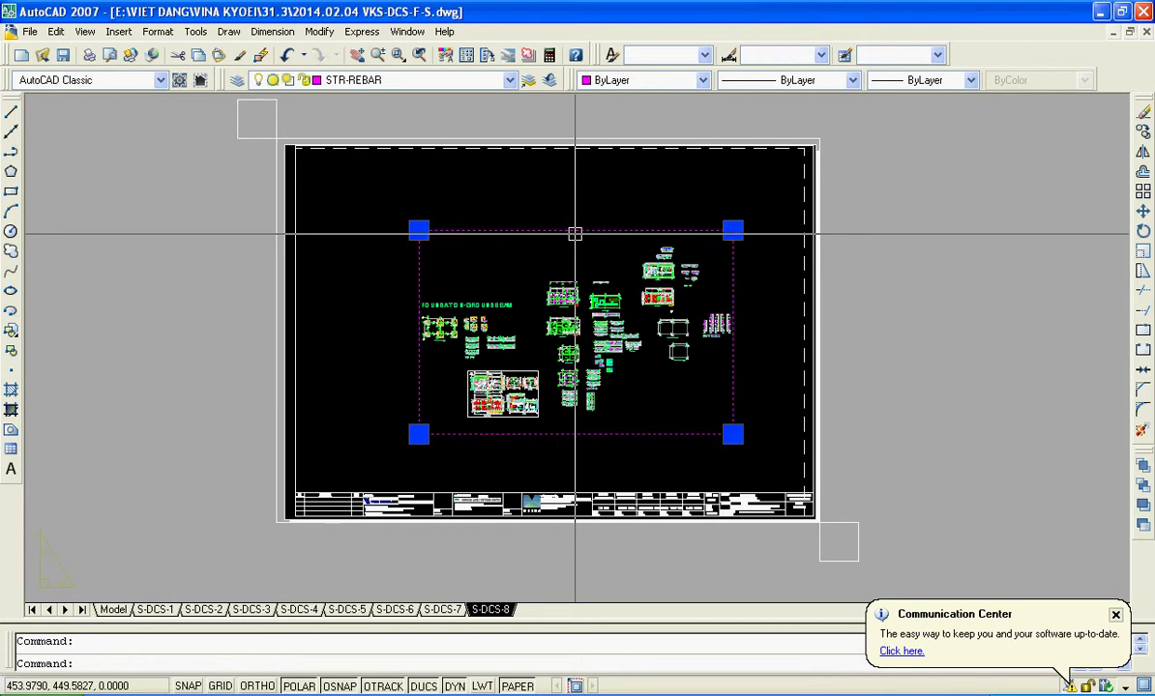
{"action": "key", "text": "Delete"}
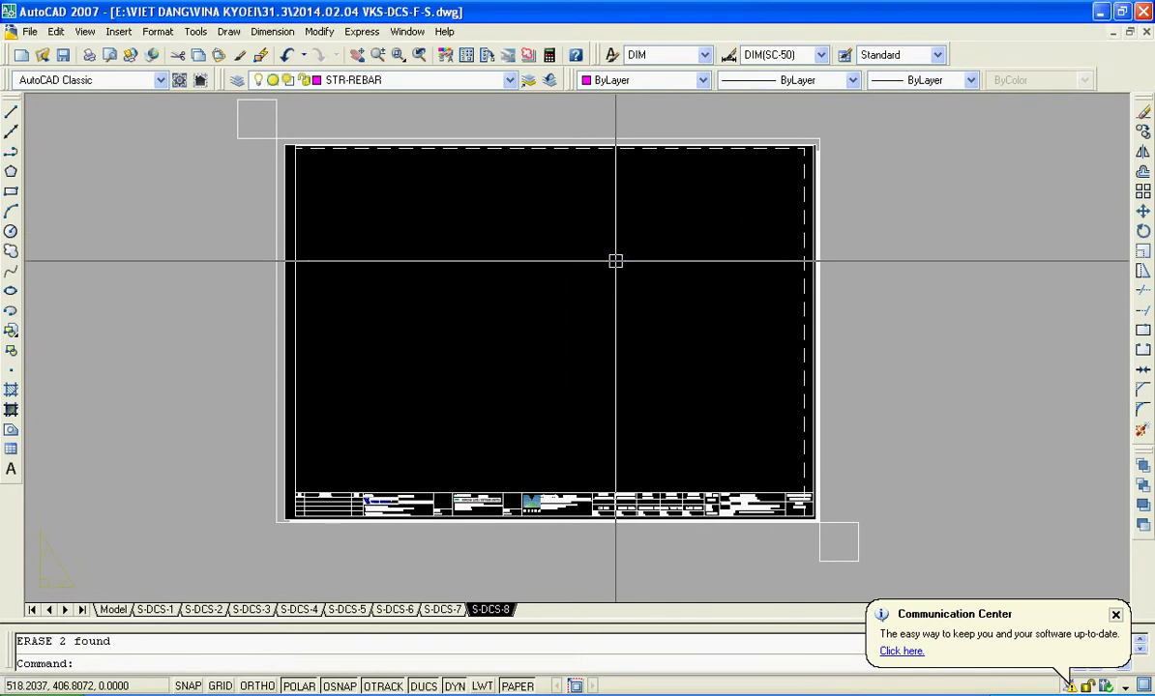
- Draw a triangular polyline outline, ending back at its start point
{"action": "type", "text": "pl"}
{"action": "key", "text": "Return"}
{"action": "left_click", "coordinate": [445, 226]}
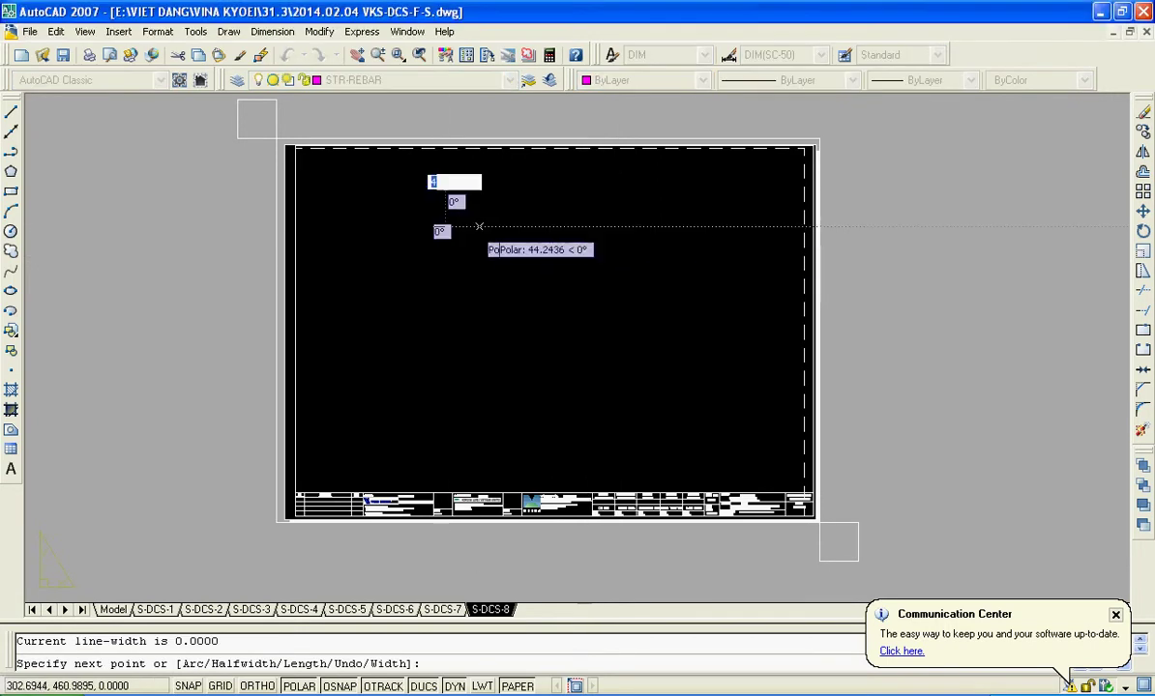
{"action": "left_click", "coordinate": [659, 226]}
{"action": "left_click", "coordinate": [656, 399]}
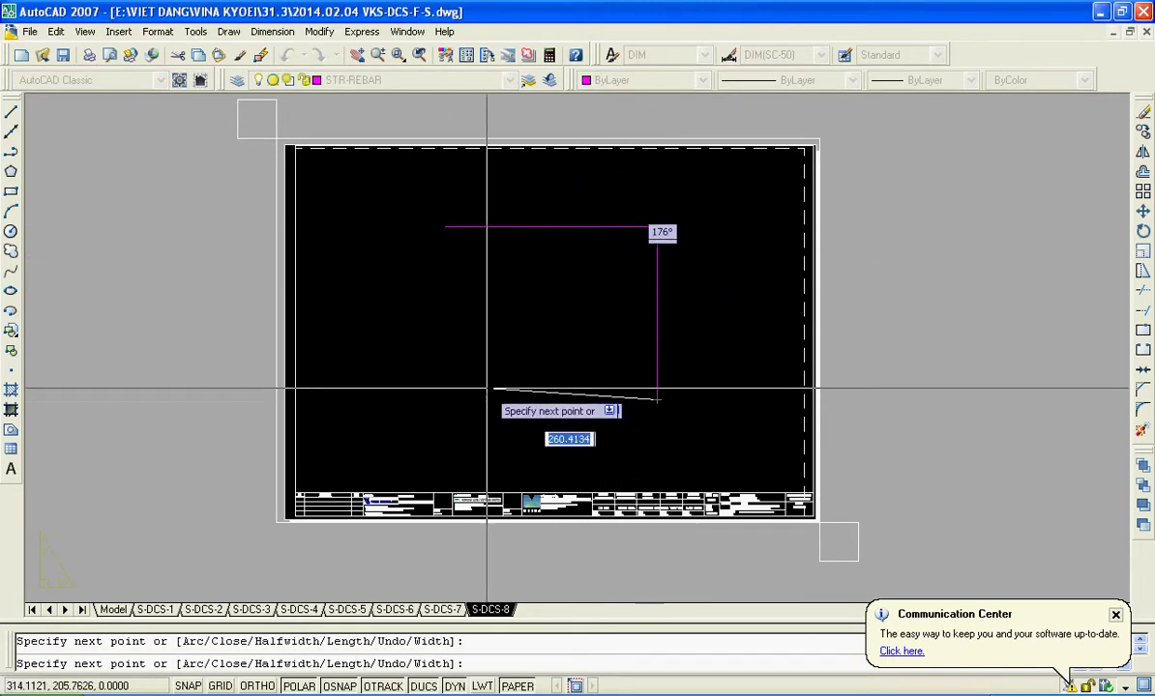
{"action": "left_click", "coordinate": [445, 227]}
{"action": "key", "text": "Return"}
{"action": "scroll", "coordinate": [451, 245], "scroll_direction": "up", "scroll_amount": 4}
{"action": "left_click", "coordinate": [488, 224]}
{"action": "scroll", "coordinate": [423, 283], "scroll_direction": "down", "scroll_amount": 4}
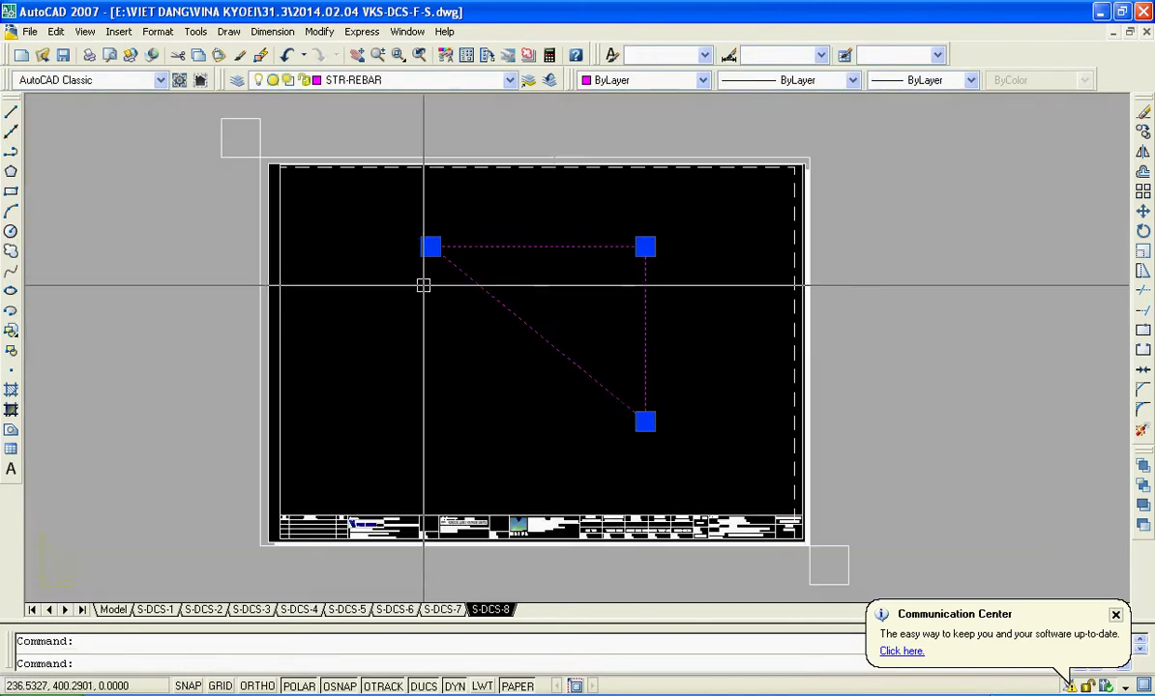
{"action": "key", "text": "Escape"}
- Try the triangle as an MVIEW Object viewport boundary; it is refused as open
{"action": "type", "text": "MV"}
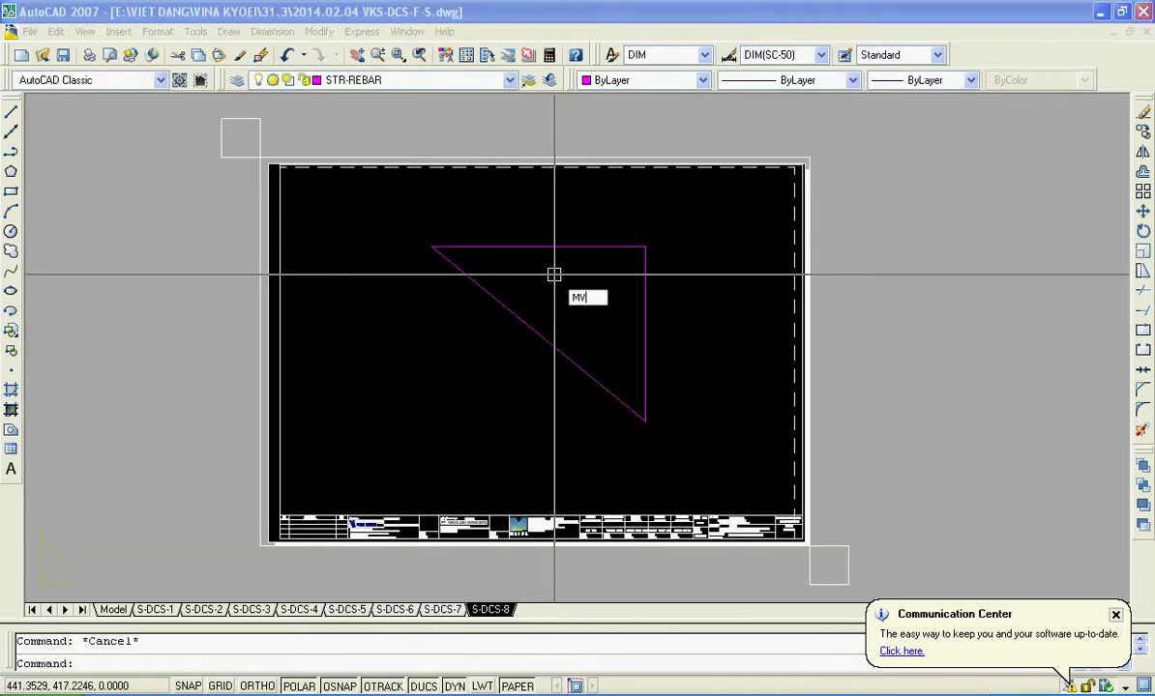
{"action": "key", "text": "Return"}
{"action": "type", "text": "o"}
{"action": "key", "text": "Return"}
{"action": "left_click", "coordinate": [559, 251]}
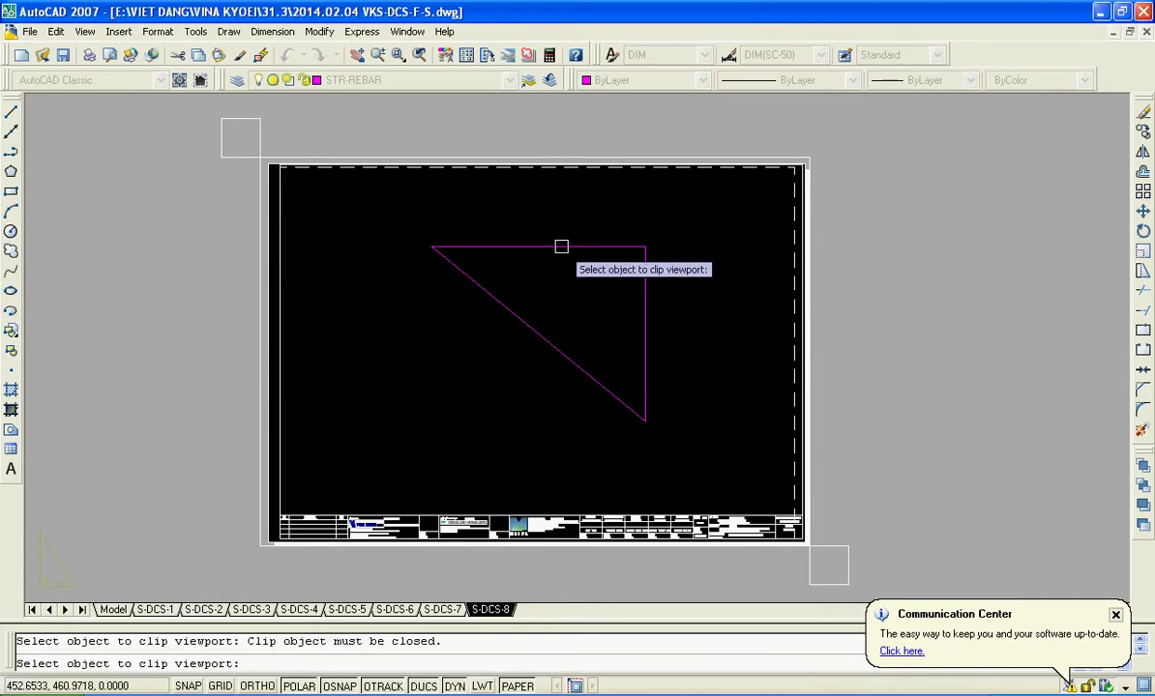
{"action": "left_click", "coordinate": [567, 254]}
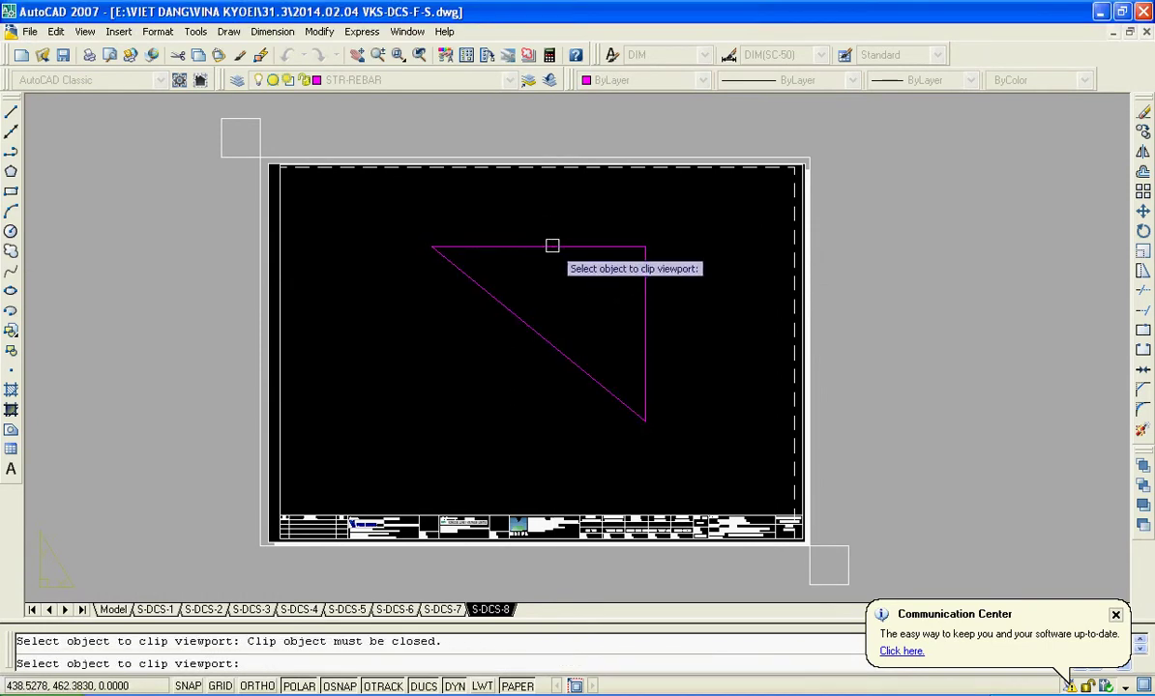
{"action": "key", "text": "Escape"}
- Convert the triangle into a closed region with the REGION command
{"action": "left_click", "coordinate": [552, 245]}
{"action": "left_click", "coordinate": [552, 248]}
{"action": "key", "text": "Escape"}
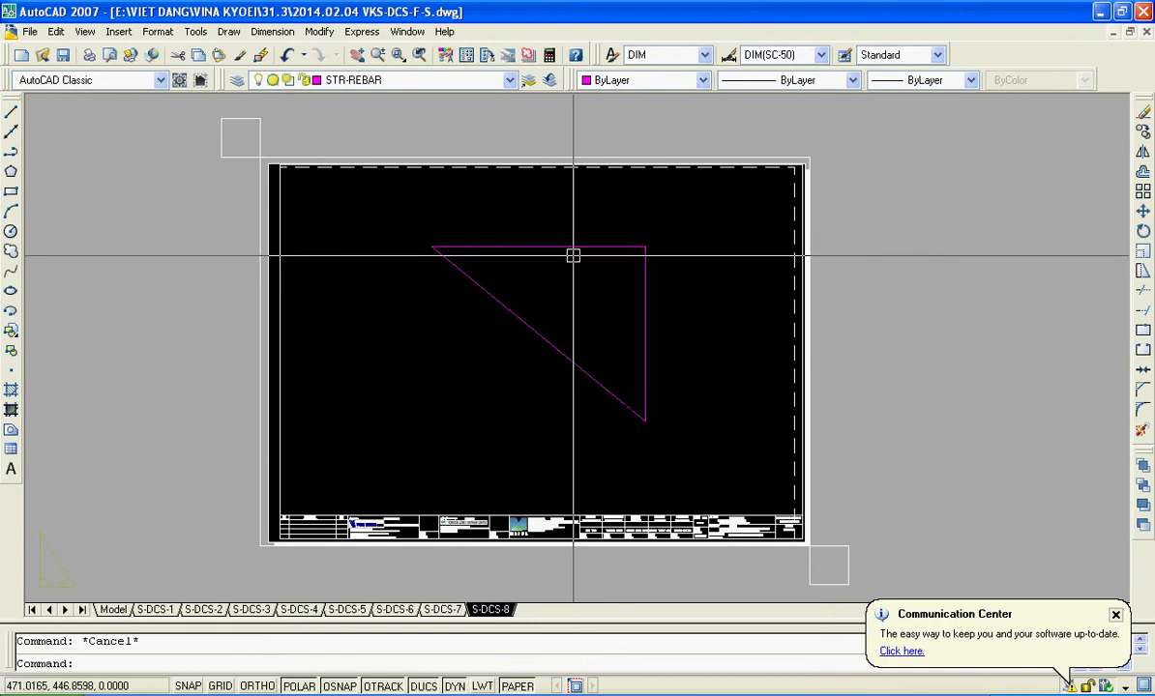
{"action": "left_click", "coordinate": [571, 249]}
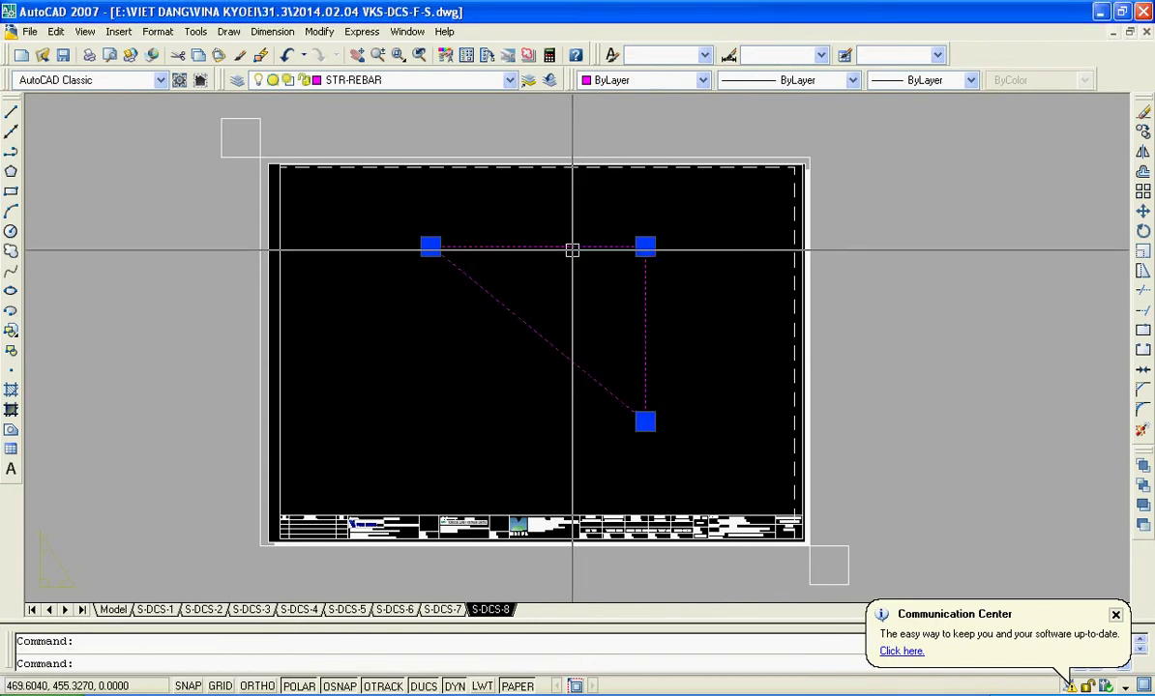
{"action": "key", "text": "Escape"}
{"action": "type", "text": "REG"}
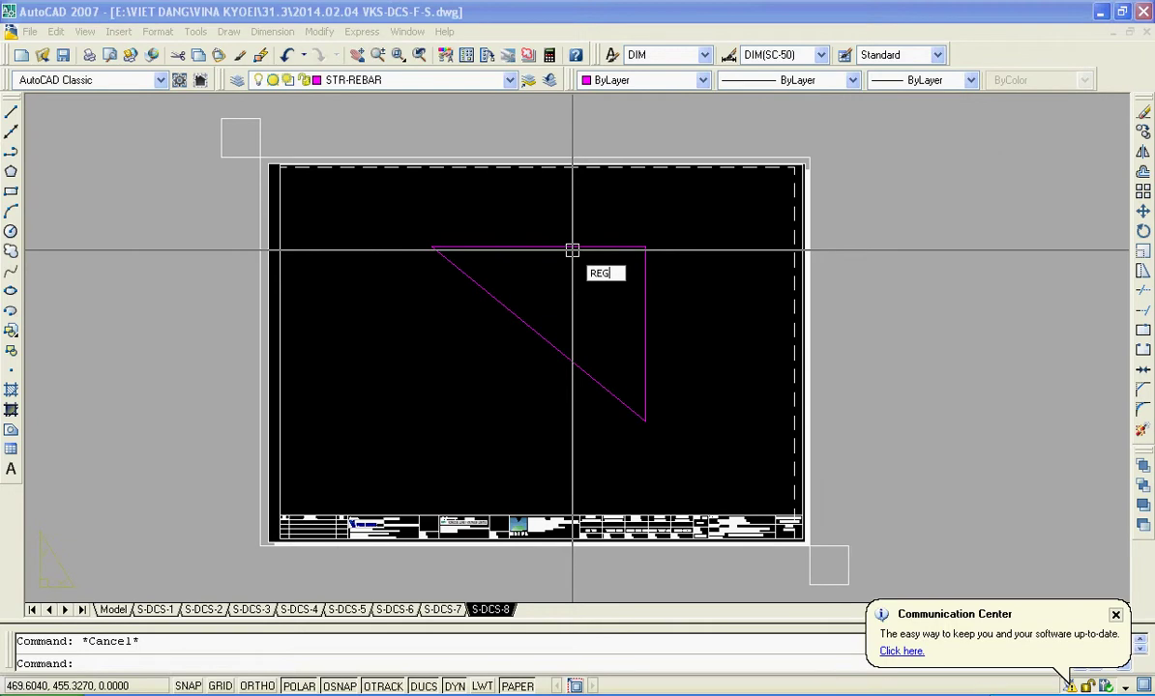
{"action": "key", "text": "Return"}
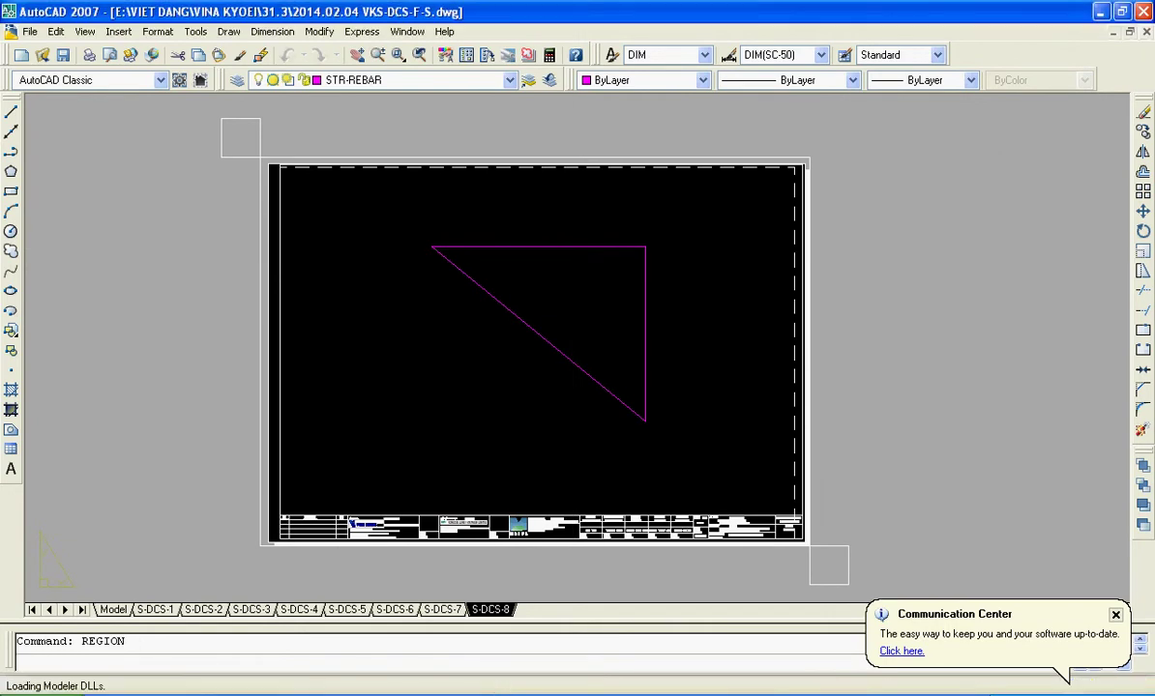
{"action": "key", "text": "Return"}
{"action": "left_click", "coordinate": [589, 246]}
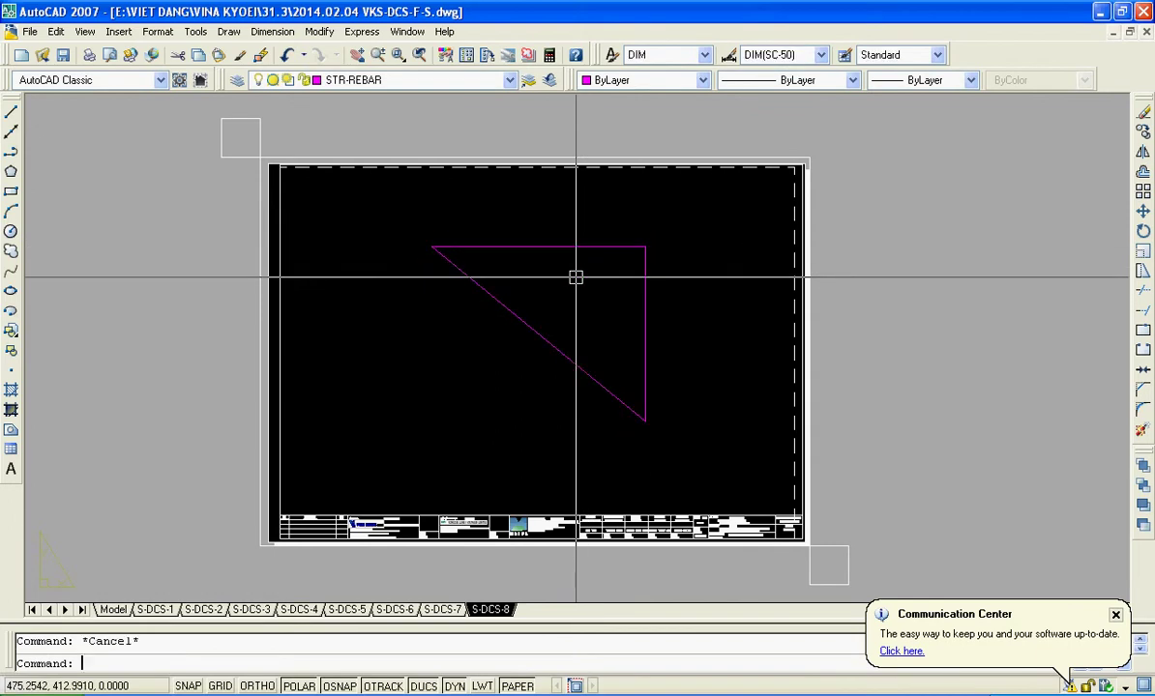
- Create a triangle-shaped viewport by picking the triangle region at the MVIEW Object prompt
{"action": "type", "text": "MV"}
{"action": "key", "text": "Return"}
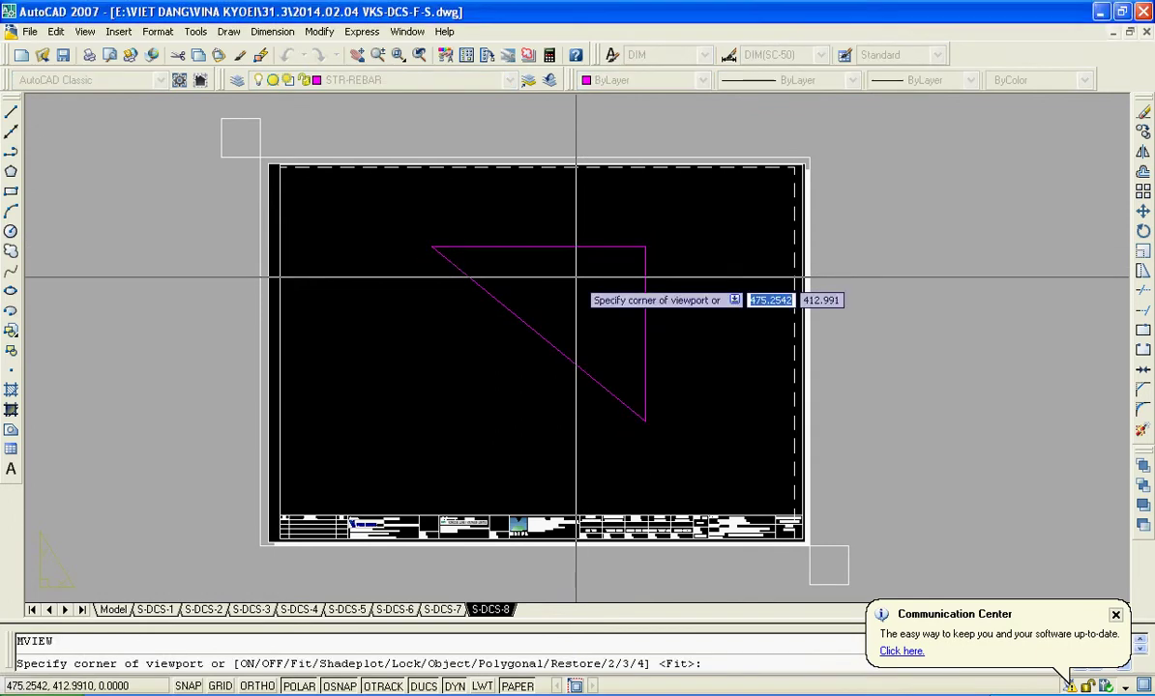
{"action": "type", "text": "O"}
{"action": "key", "text": "Return"}
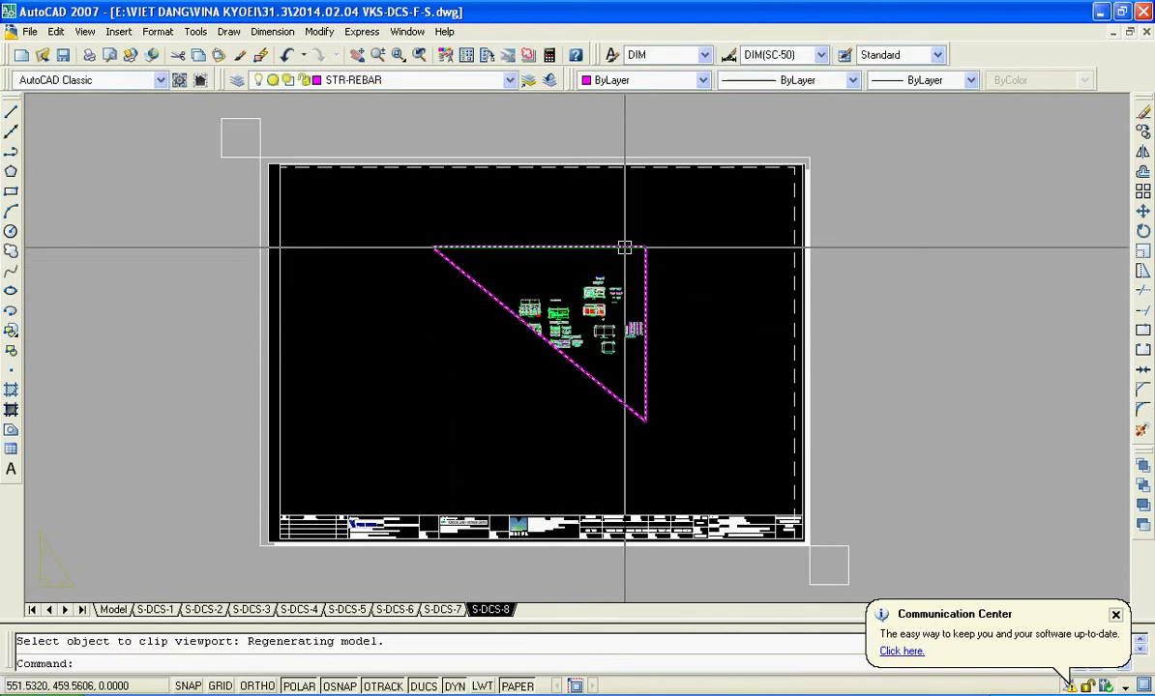
{"action": "left_click", "coordinate": [624, 247]}
- Window-select the triangular viewport and erase it
{"action": "key", "text": "Escape"}
{"action": "left_click", "coordinate": [681, 240]}
{"action": "left_click", "coordinate": [600, 304]}
{"action": "type", "text": "e"}
{"action": "key", "text": "Return"}
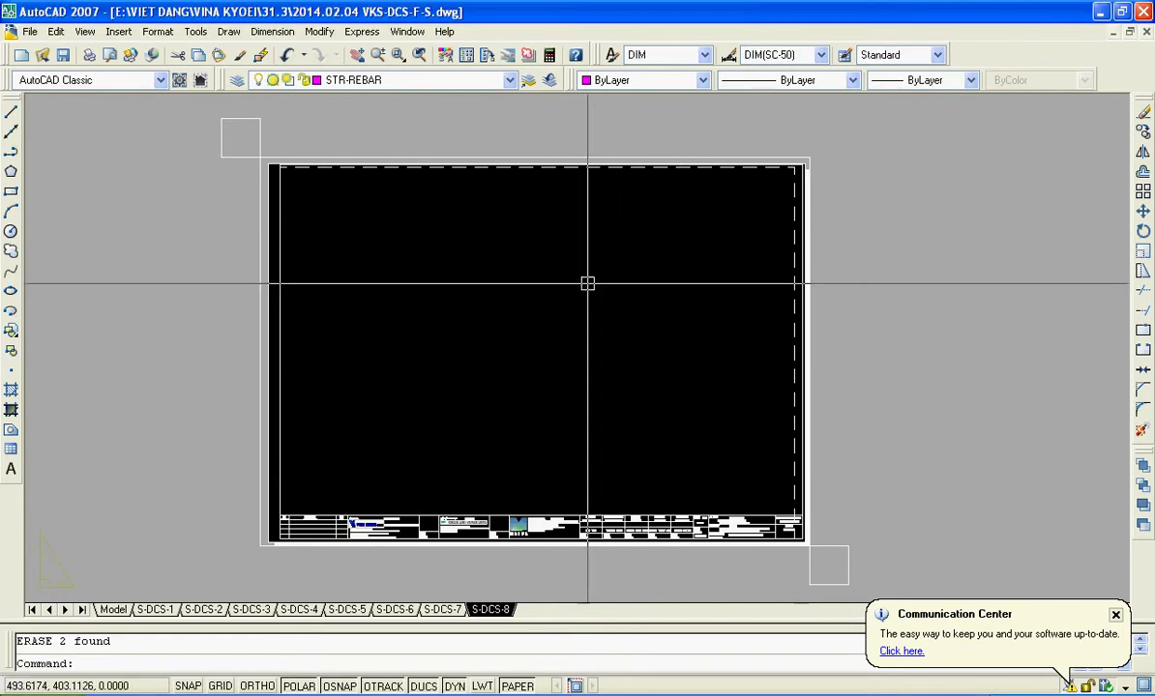
{"action": "type", "text": "mv"}
{"action": "key", "text": "Return"}
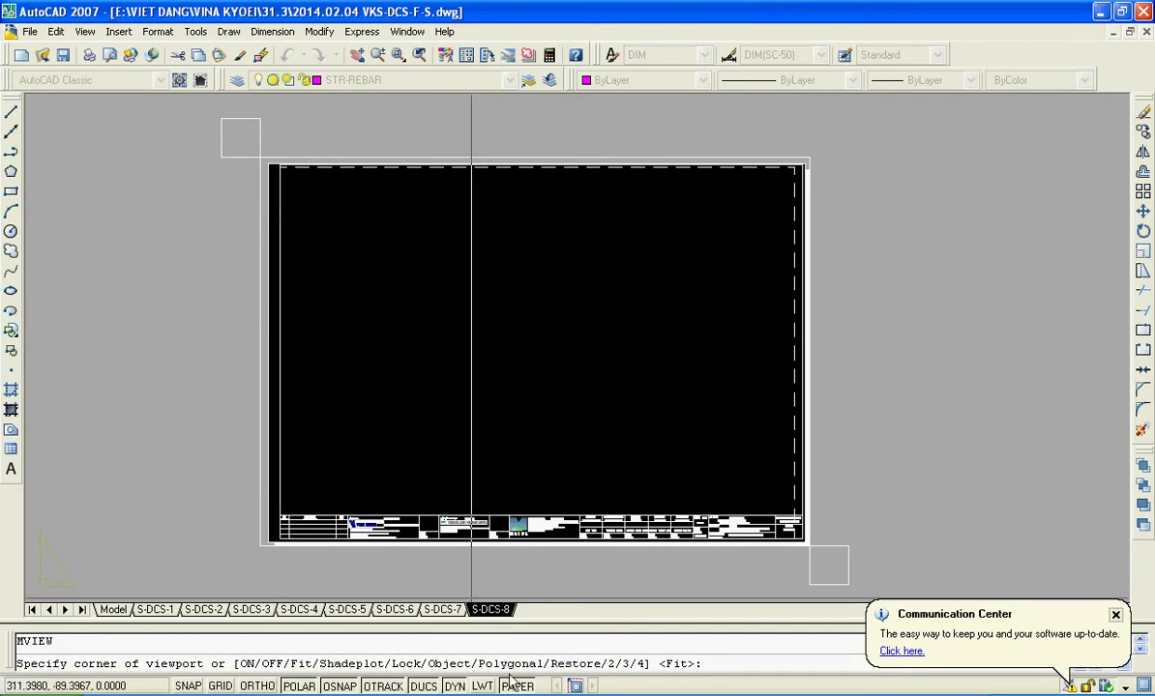
{"action": "type", "text": "P"}
{"action": "key", "text": "Return"}
{"action": "left_click", "coordinate": [401, 264]}
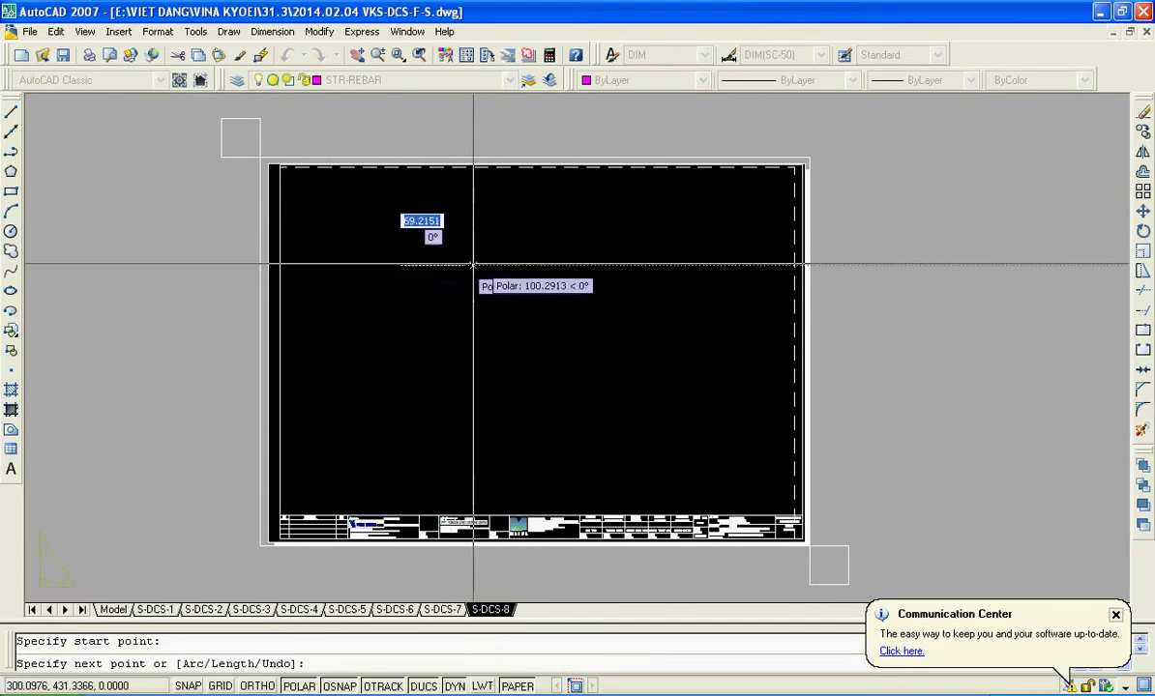
{"action": "left_click", "coordinate": [658, 264]}
{"action": "left_click", "coordinate": [658, 433]}
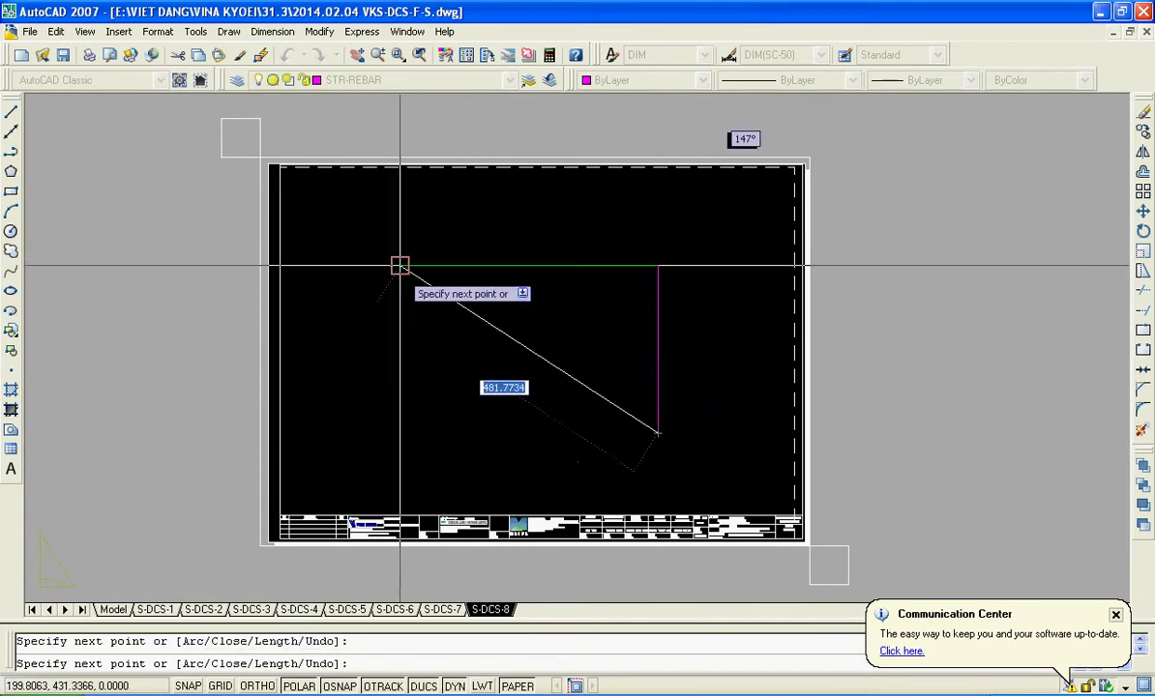
{"action": "left_click", "coordinate": [399, 432]}
{"action": "left_click", "coordinate": [400, 266]}
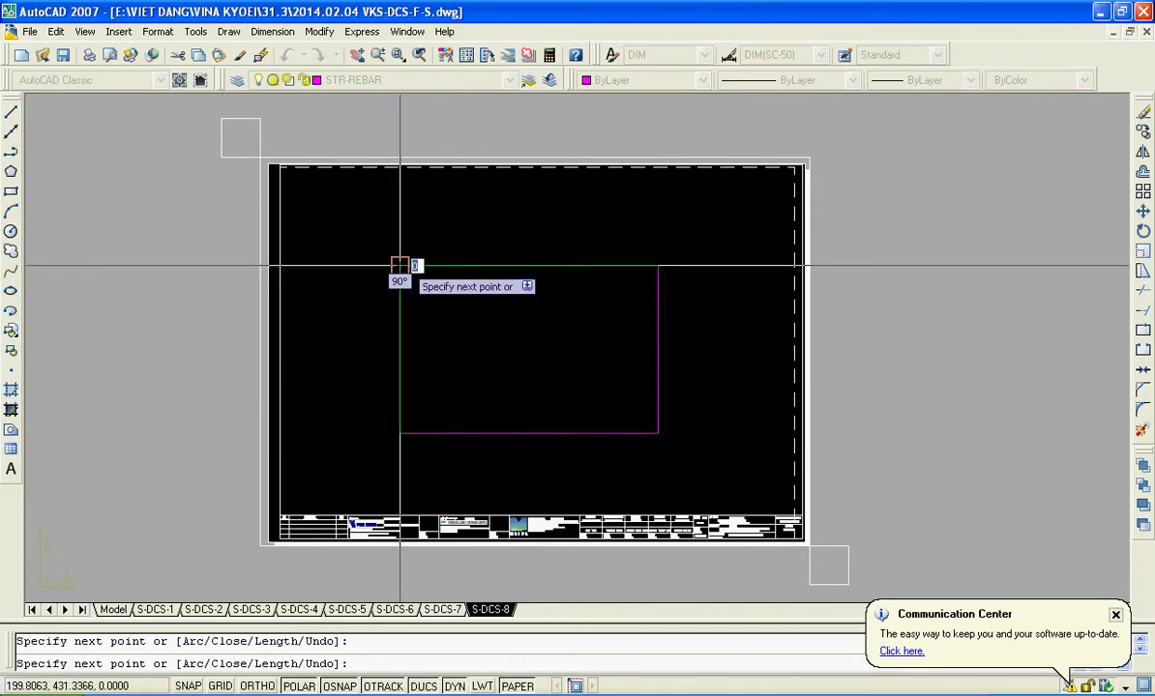
{"action": "key", "text": "Return"}
{"action": "type", "text": "MS"}
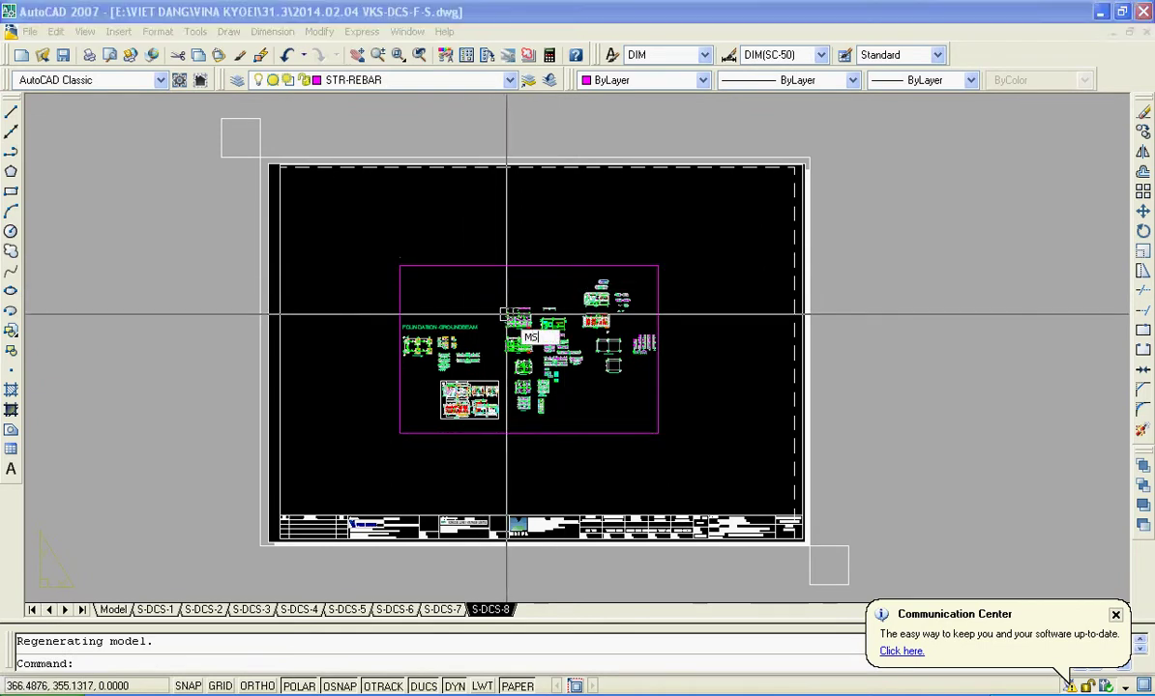
{"action": "double_click", "coordinate": [506, 314]}
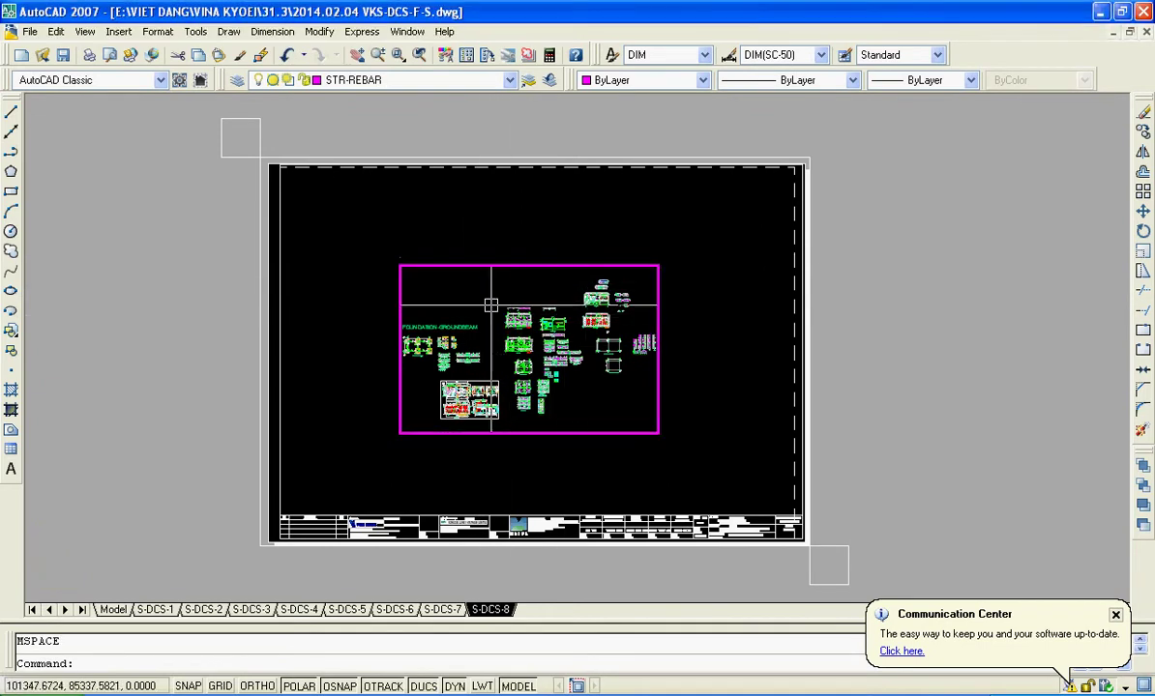
{"action": "scroll", "coordinate": [555, 315], "scroll_direction": "down", "scroll_amount": 3}
{"action": "scroll", "coordinate": [532, 348], "scroll_direction": "up", "scroll_amount": 2}
{"action": "double_click", "coordinate": [542, 226]}
{"action": "left_click", "coordinate": [538, 226]}
{"action": "left_click", "coordinate": [469, 300]}
{"action": "key", "text": "Delete"}
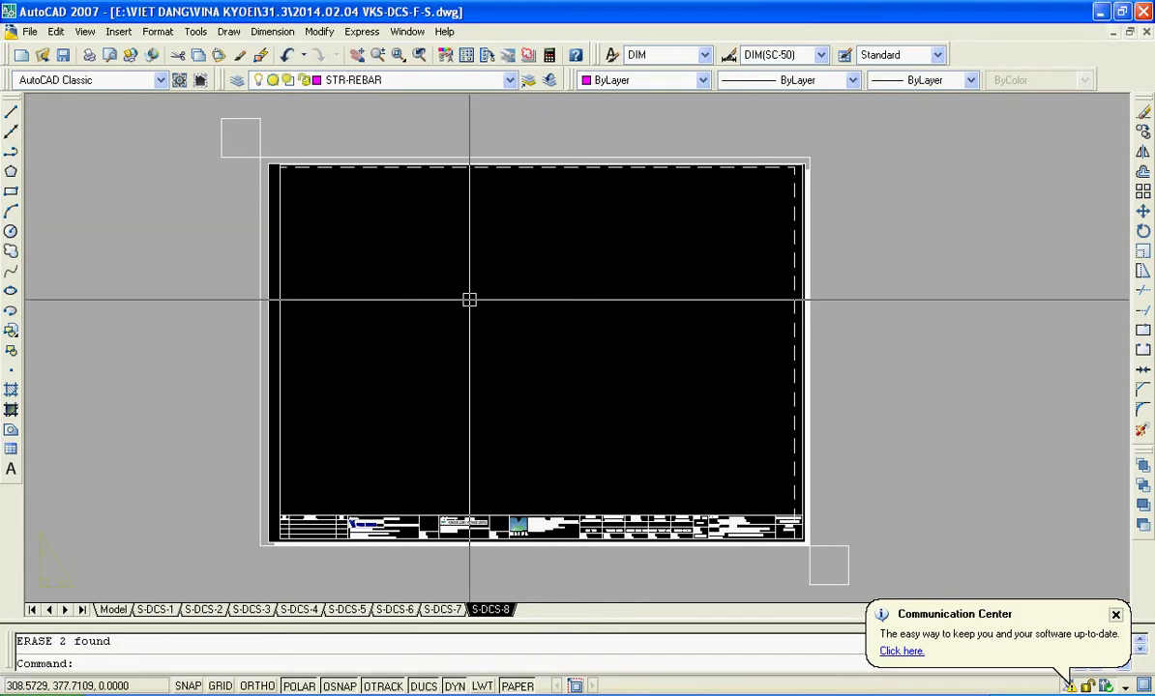
- Create a Fit viewport filling the S-DCS-8 sheet, step inside it, then return to paper space
{"action": "type", "text": "mv"}
{"action": "key", "text": "Return"}
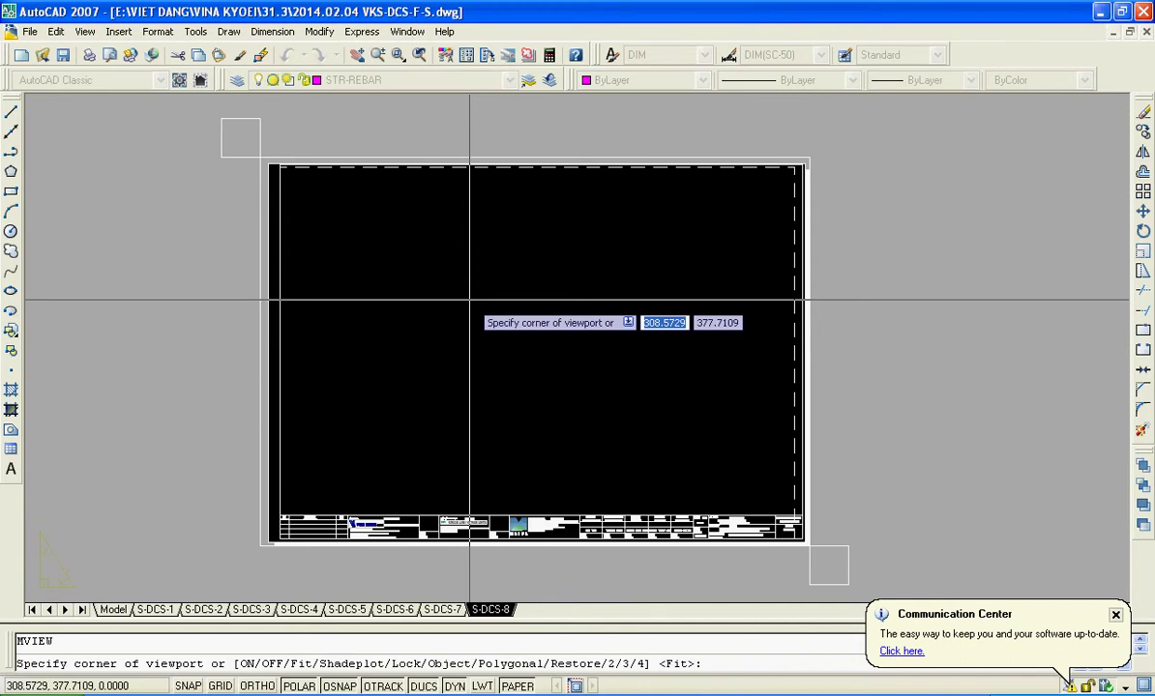
{"action": "type", "text": "F"}
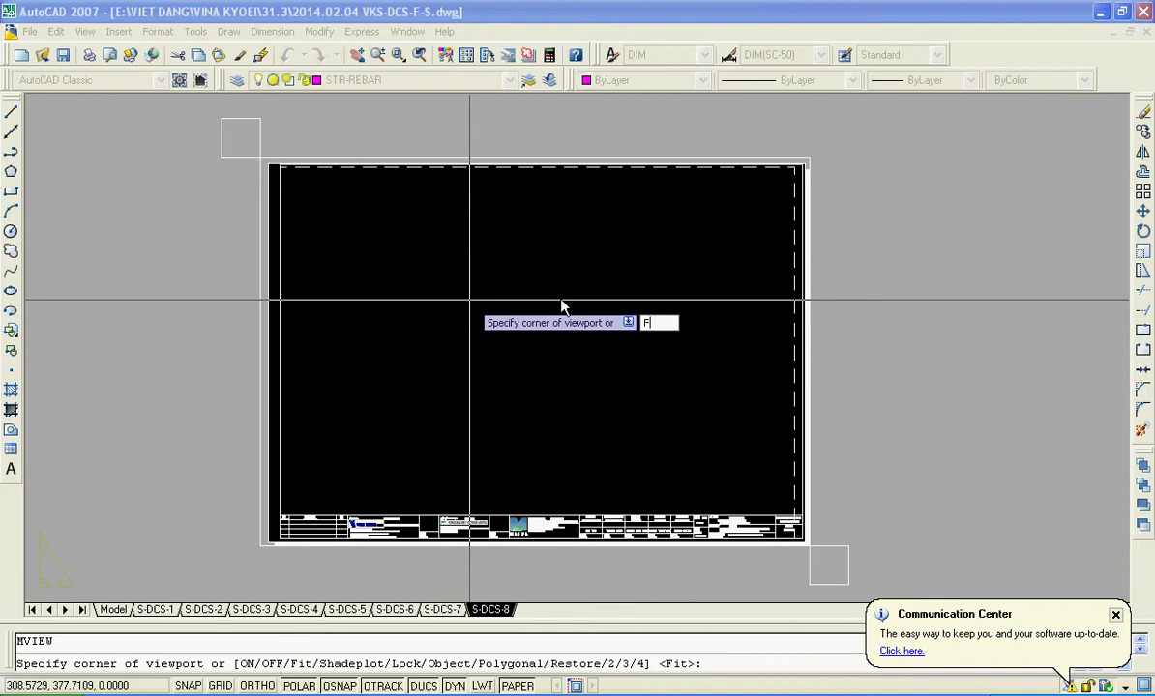
{"action": "key", "text": "Return"}
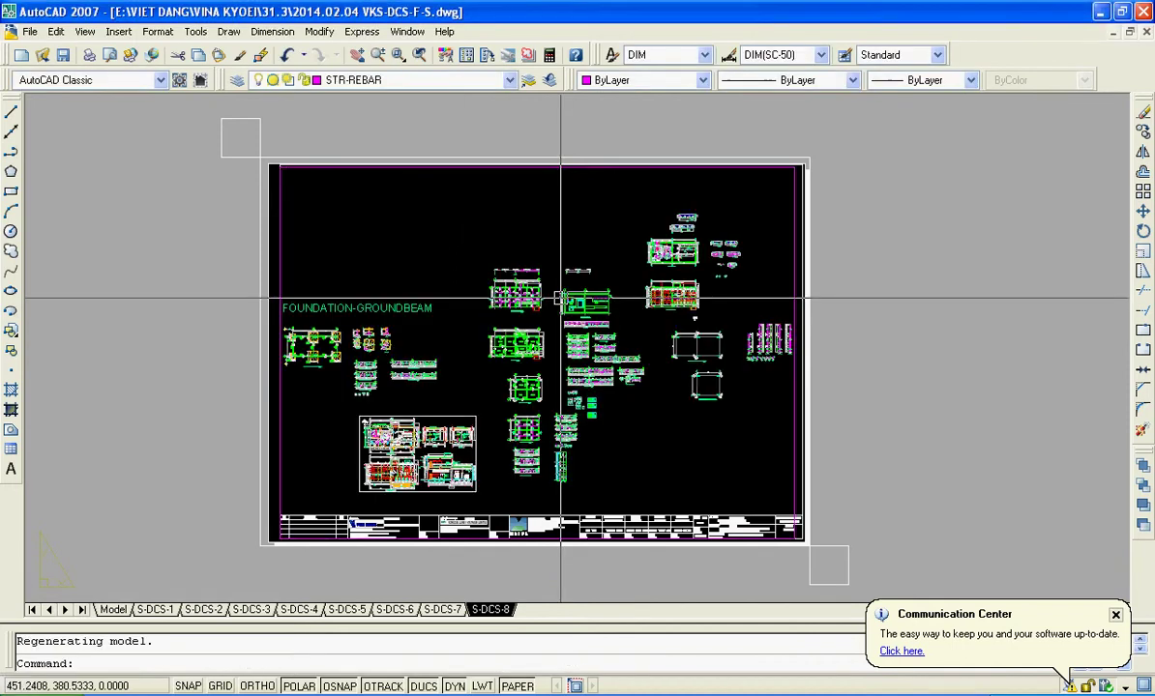
{"action": "double_click", "coordinate": [507, 258]}
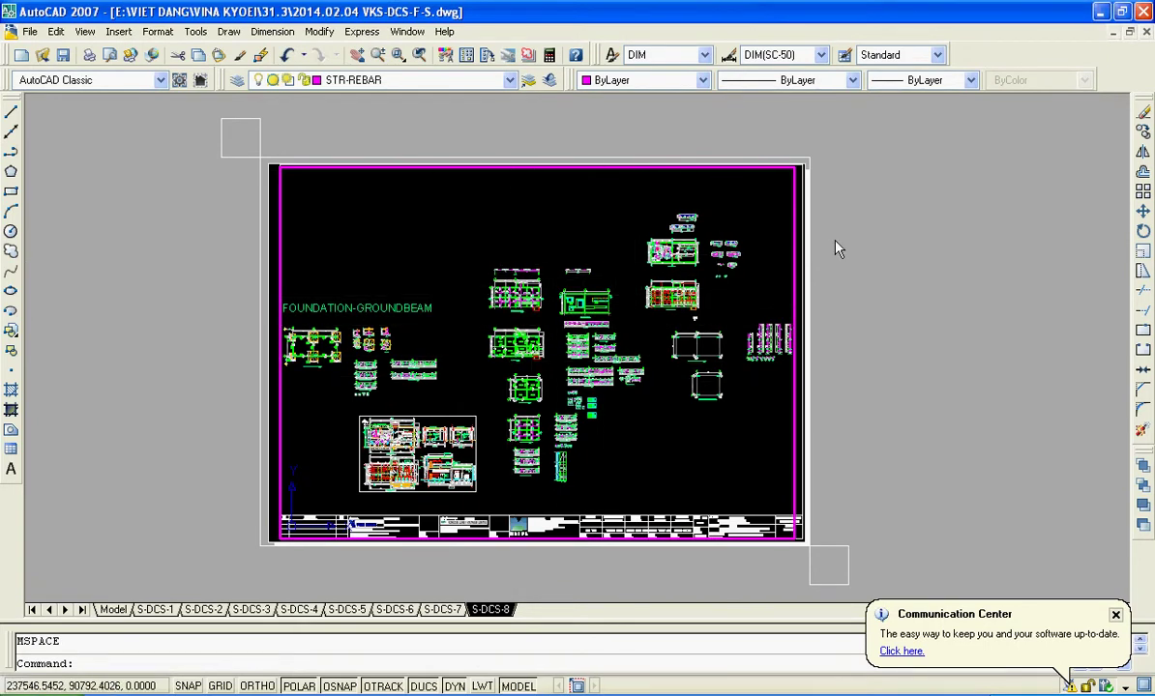
{"action": "type", "text": "Ps"}
{"action": "key", "text": "Return"}
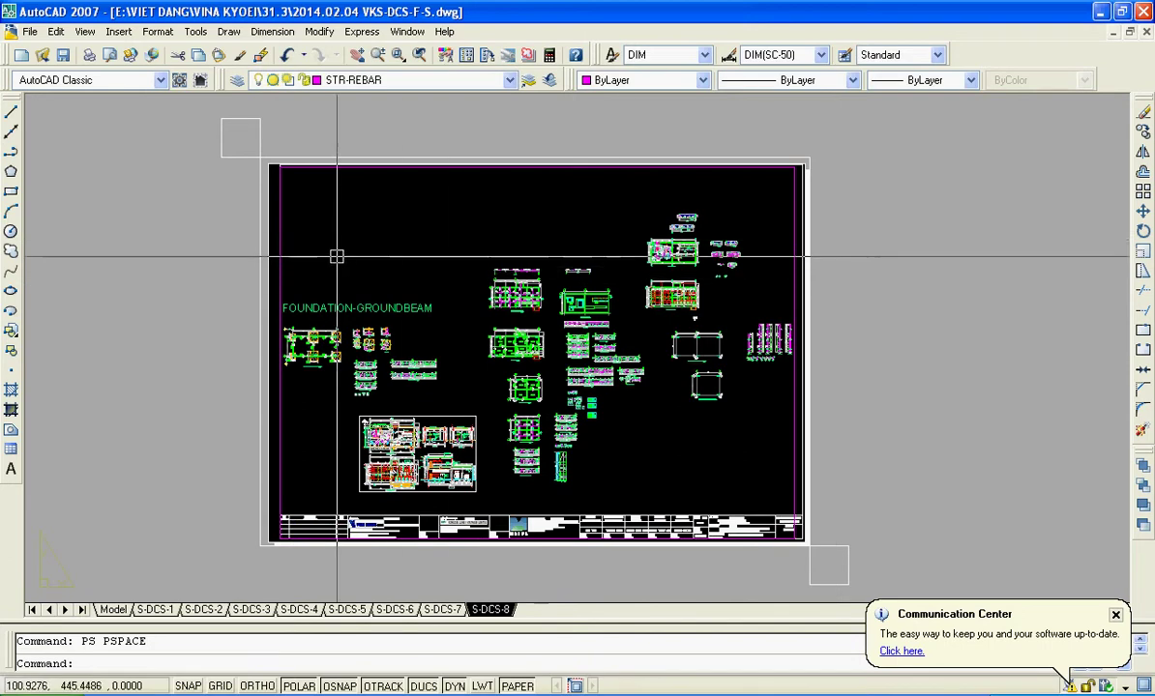
- Select and erase the full-sheet viewport
{"action": "left_click", "coordinate": [277, 237]}
{"action": "type", "text": "e"}
{"action": "key", "text": "Return"}
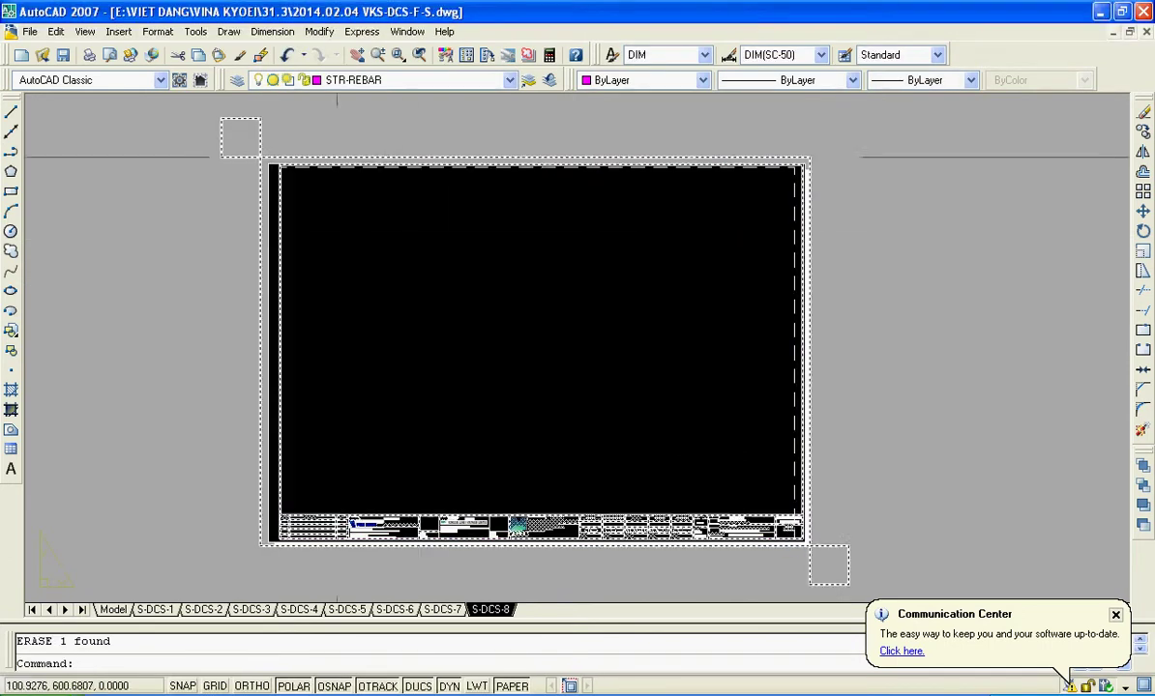
{"action": "scroll", "coordinate": [515, 360], "scroll_direction": "down", "scroll_amount": 2}
{"action": "scroll", "coordinate": [515, 361], "scroll_direction": "up", "scroll_amount": 1}
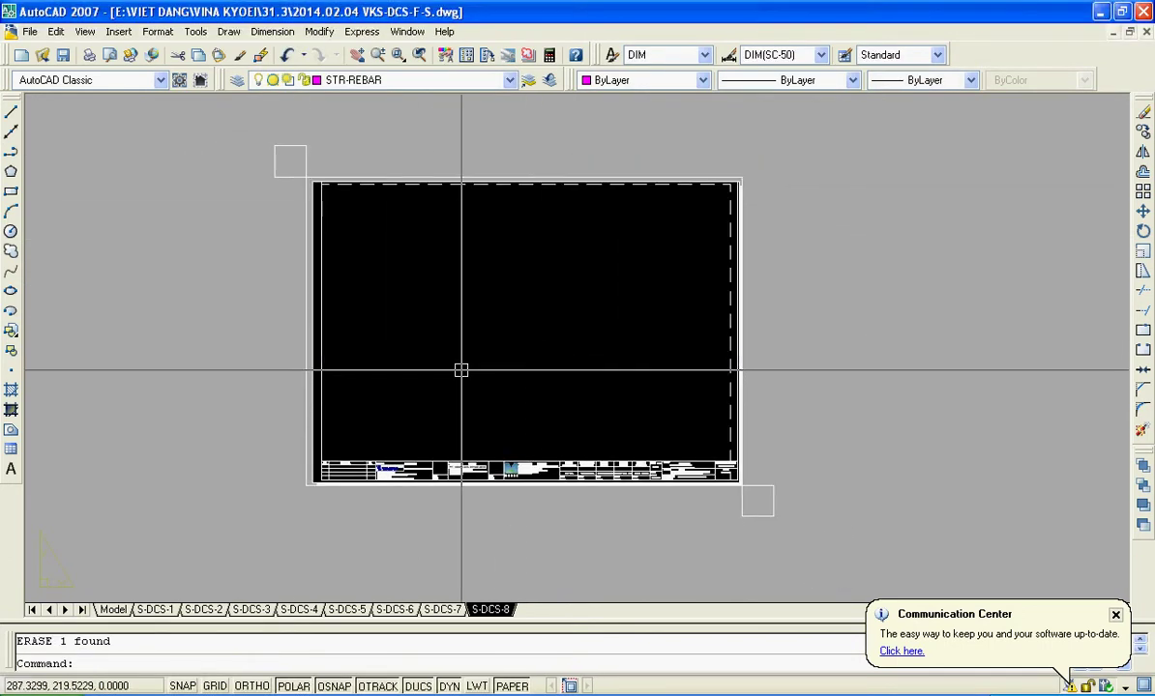
- Draw a smaller rectangular viewport in the upper sheet area and step inside it
{"action": "type", "text": "m"}
{"action": "key", "text": "Return"}
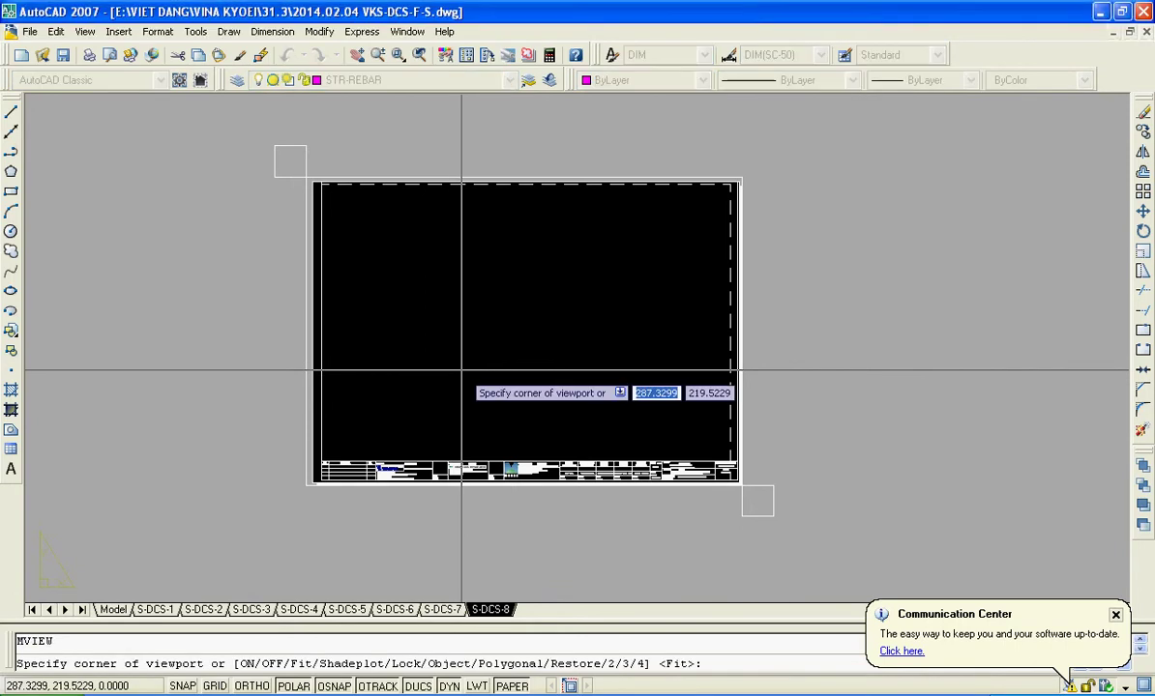
{"action": "left_click", "coordinate": [362, 221]}
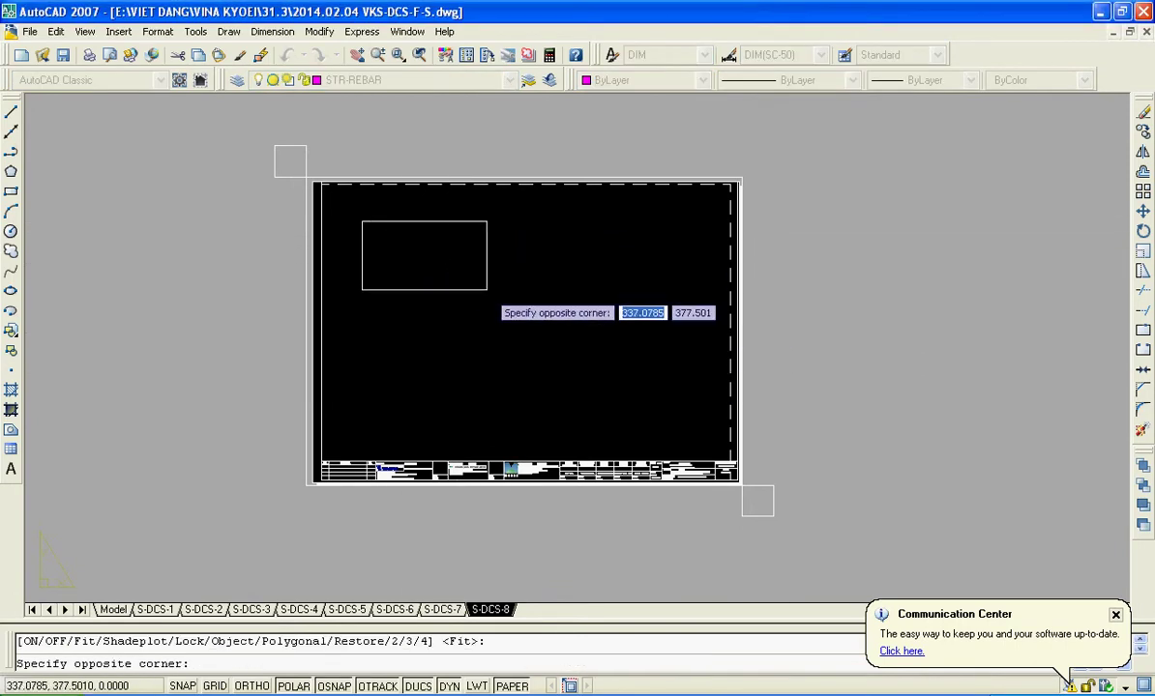
{"action": "left_click", "coordinate": [589, 354]}
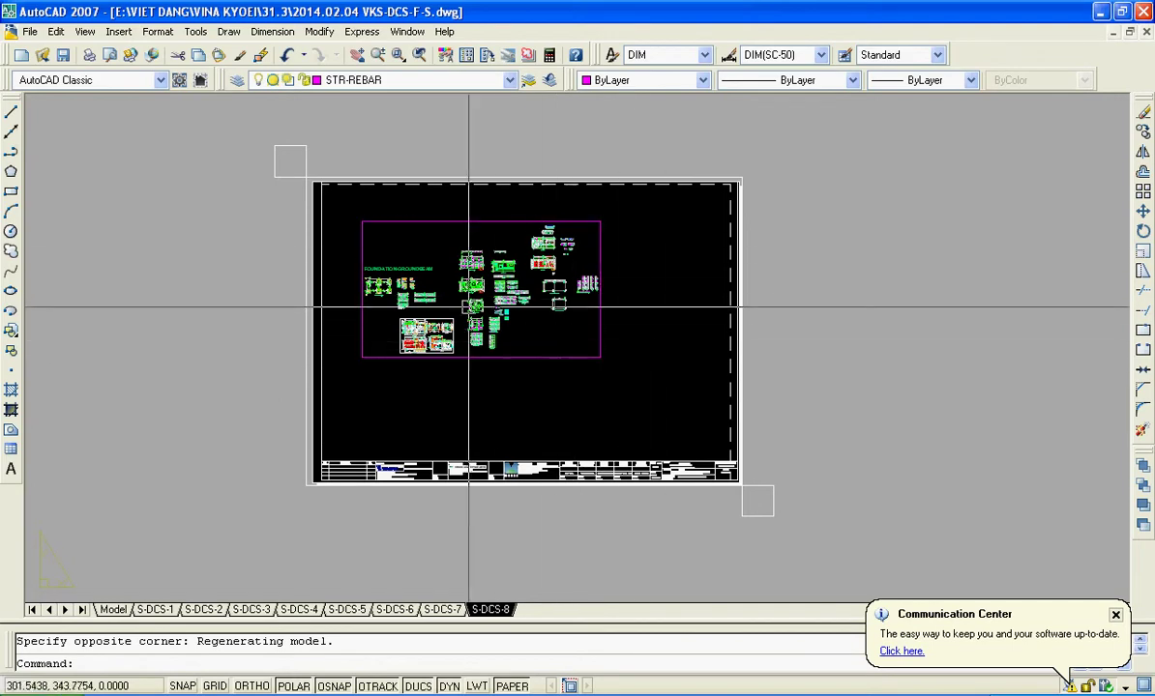
{"action": "double_click", "coordinate": [466, 281]}
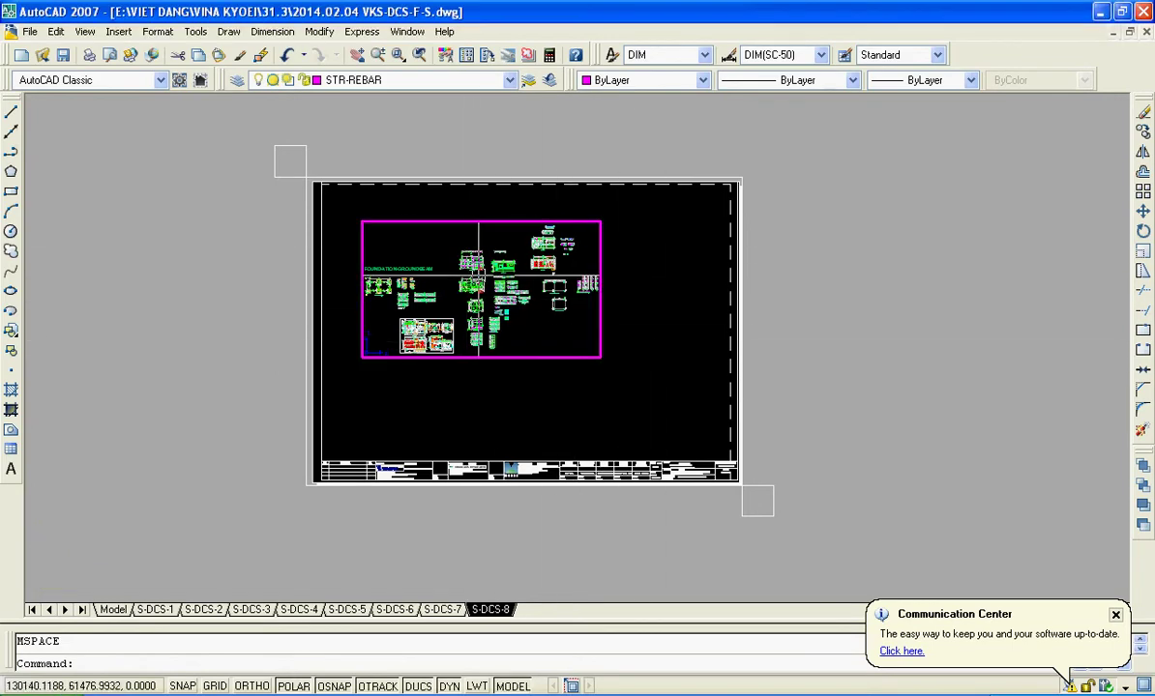
- Zoom Window closely around the 1st floor rebar plan in the viewport, then return to paper space
{"action": "scroll", "coordinate": [475, 277], "scroll_direction": "up", "scroll_amount": 3}
{"action": "middle_click_drag", "start_coordinate": [475, 278], "coordinate": [522, 290]}
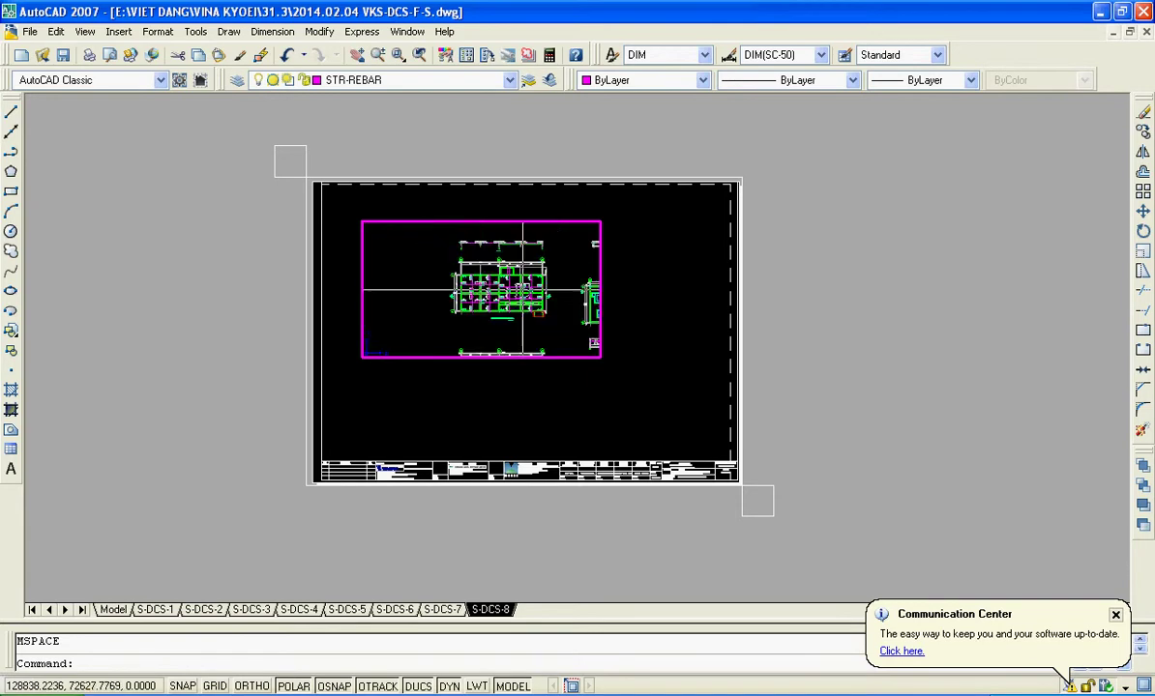
{"action": "scroll", "coordinate": [518, 287], "scroll_direction": "down", "scroll_amount": 1}
{"action": "scroll", "coordinate": [503, 275], "scroll_direction": "up", "scroll_amount": 2}
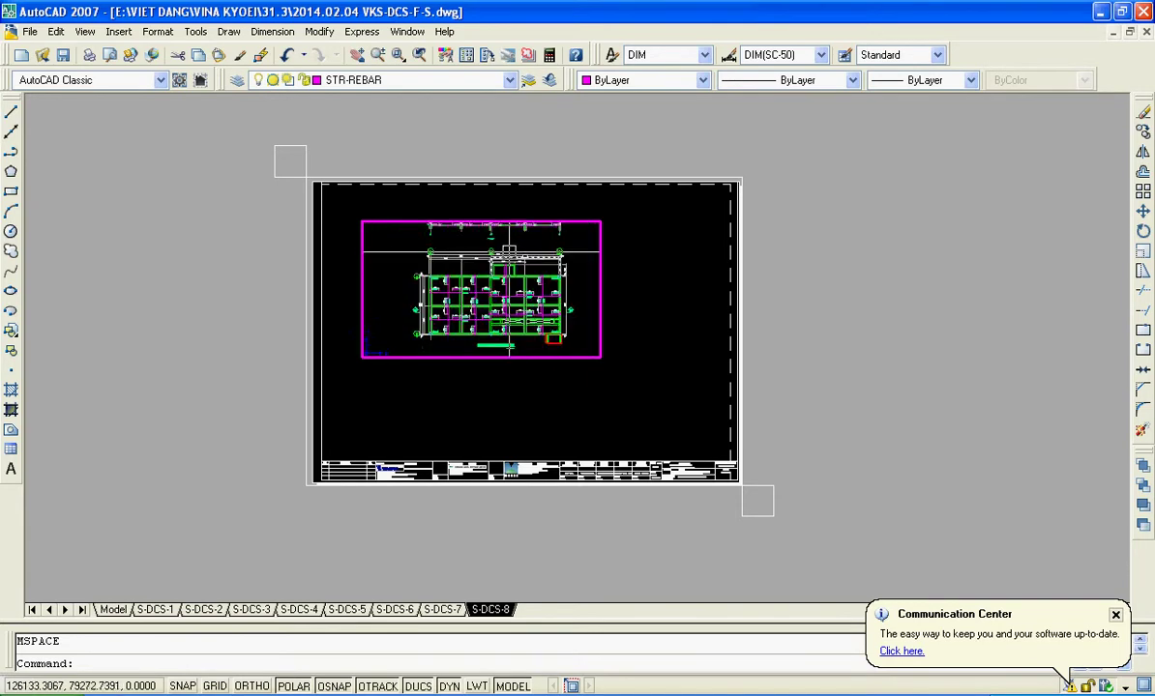
{"action": "scroll", "coordinate": [492, 312], "scroll_direction": "down", "scroll_amount": 1}
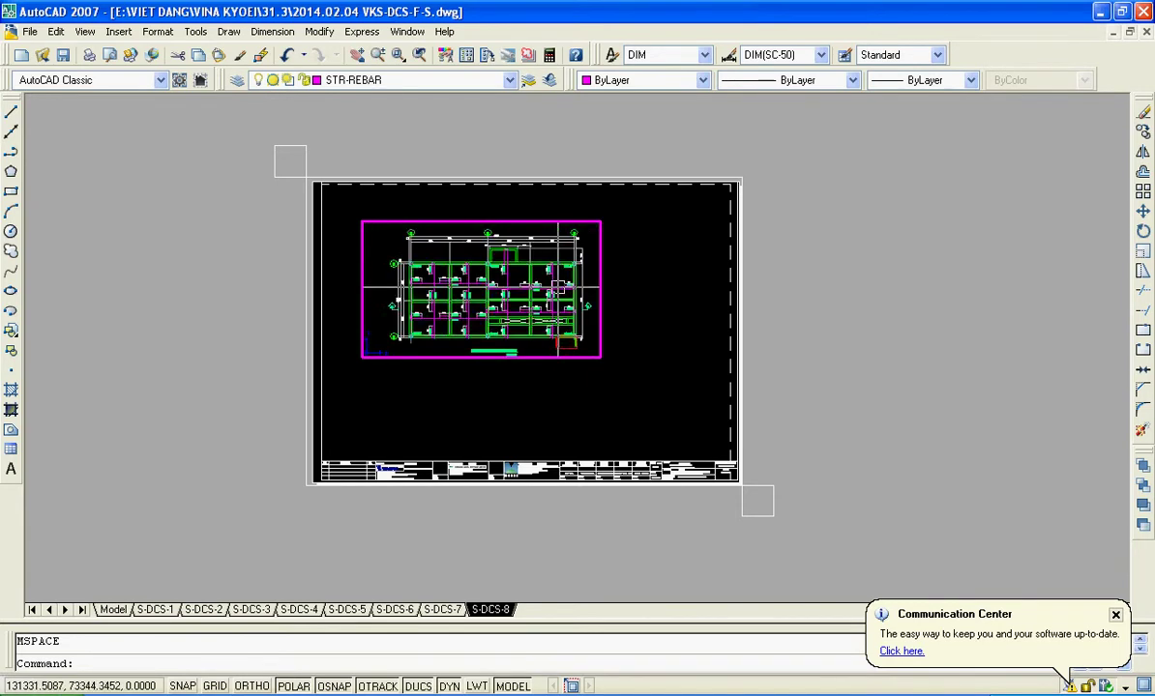
{"action": "scroll", "coordinate": [520, 287], "scroll_direction": "down", "scroll_amount": 2}
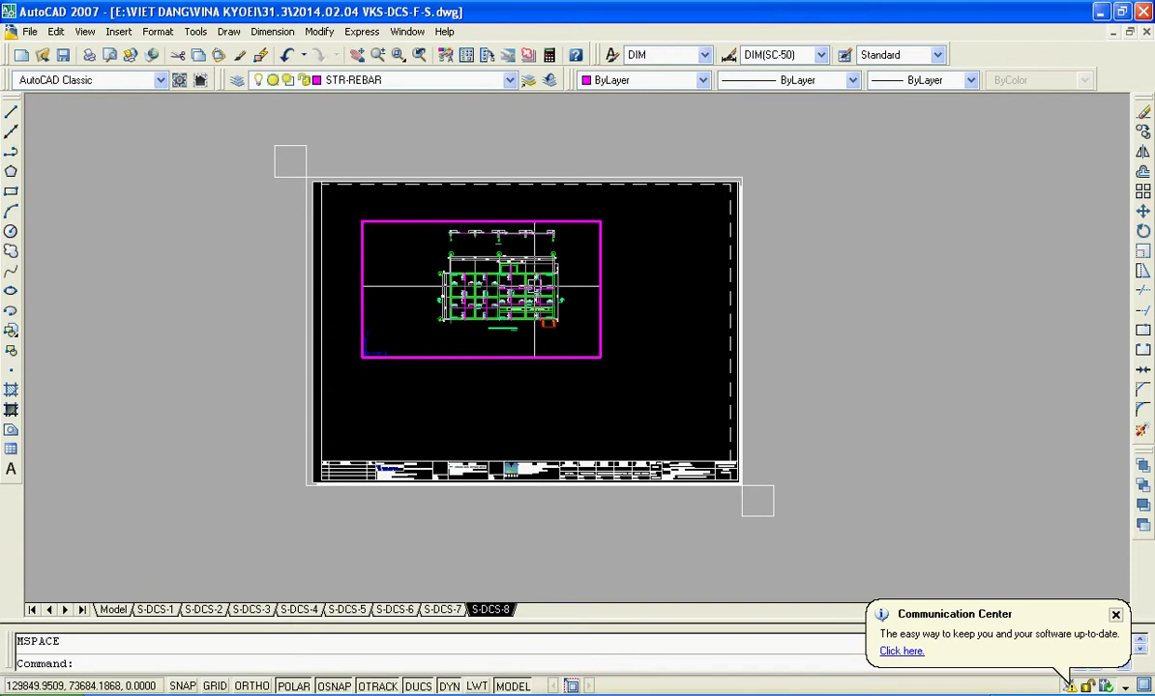
{"action": "left_click", "coordinate": [398, 55]}
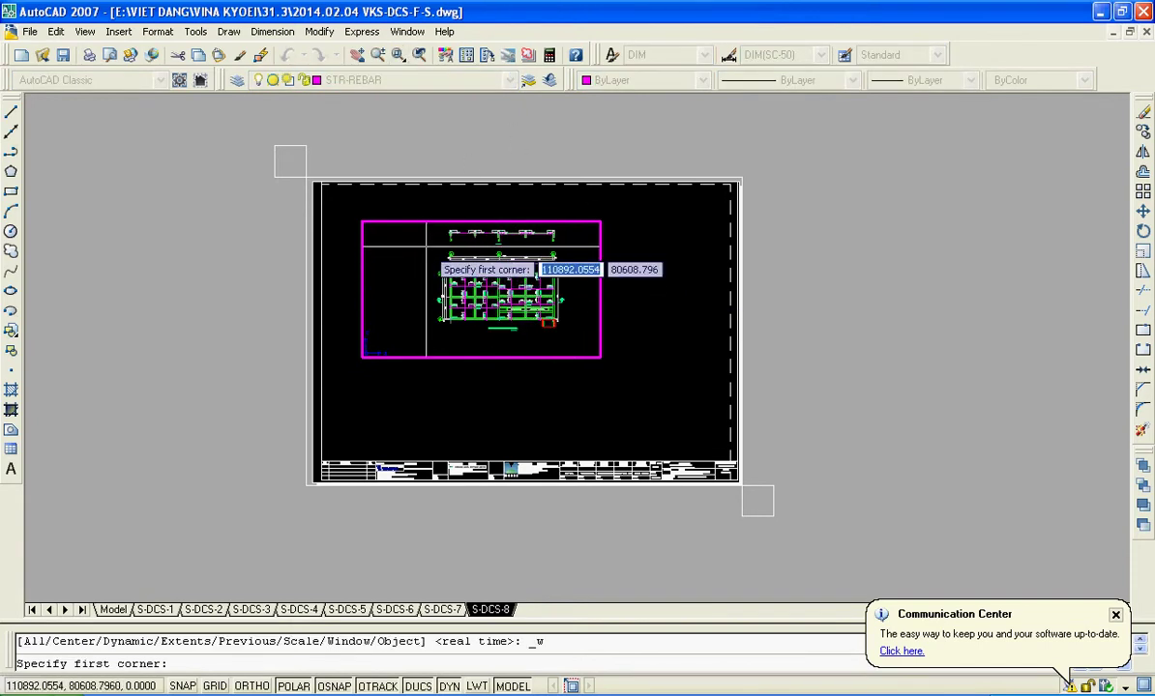
{"action": "left_click", "coordinate": [435, 251]}
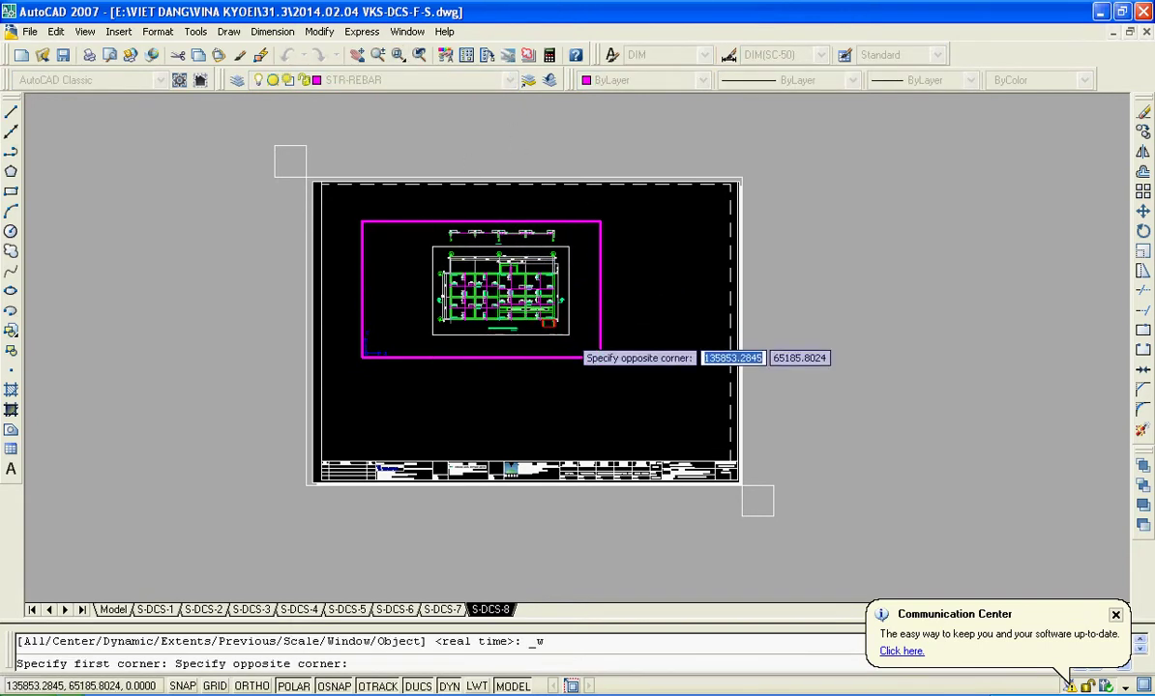
{"action": "left_click", "coordinate": [573, 339]}
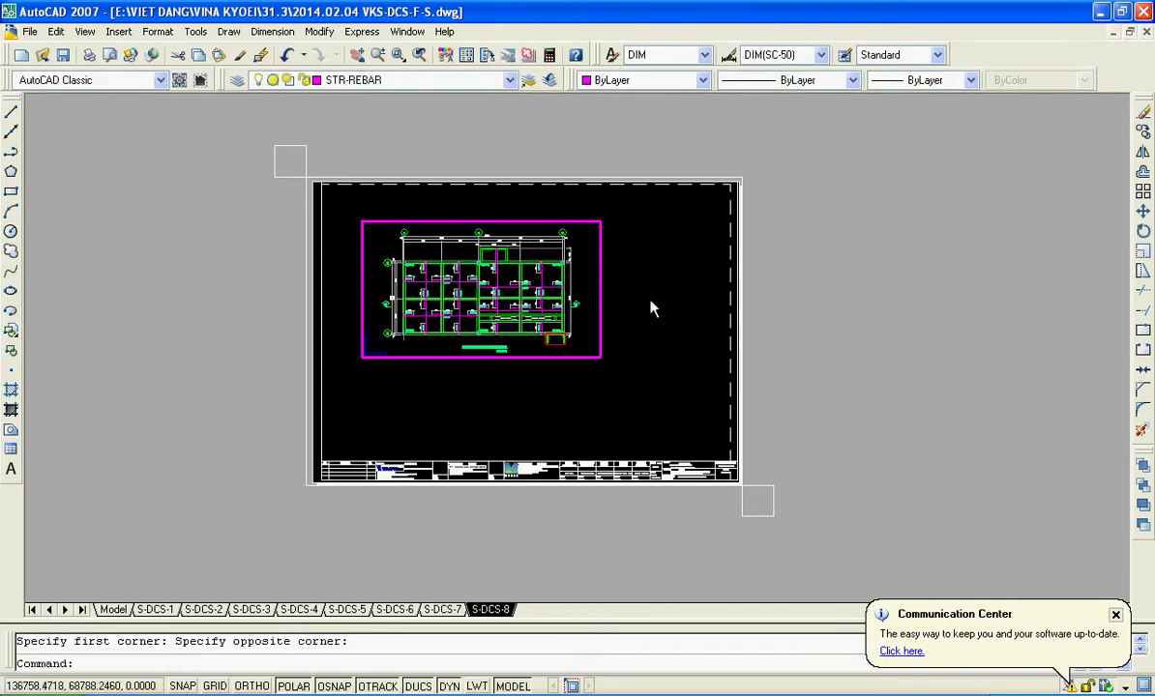
{"action": "type", "text": "Ps"}
{"action": "key", "text": "Return"}
- Set the S-DCS-8 viewport's standard scale to 1:50 and its Display locked property to Yes
{"action": "left_click", "coordinate": [605, 272]}
{"action": "left_click", "coordinate": [632, 265]}
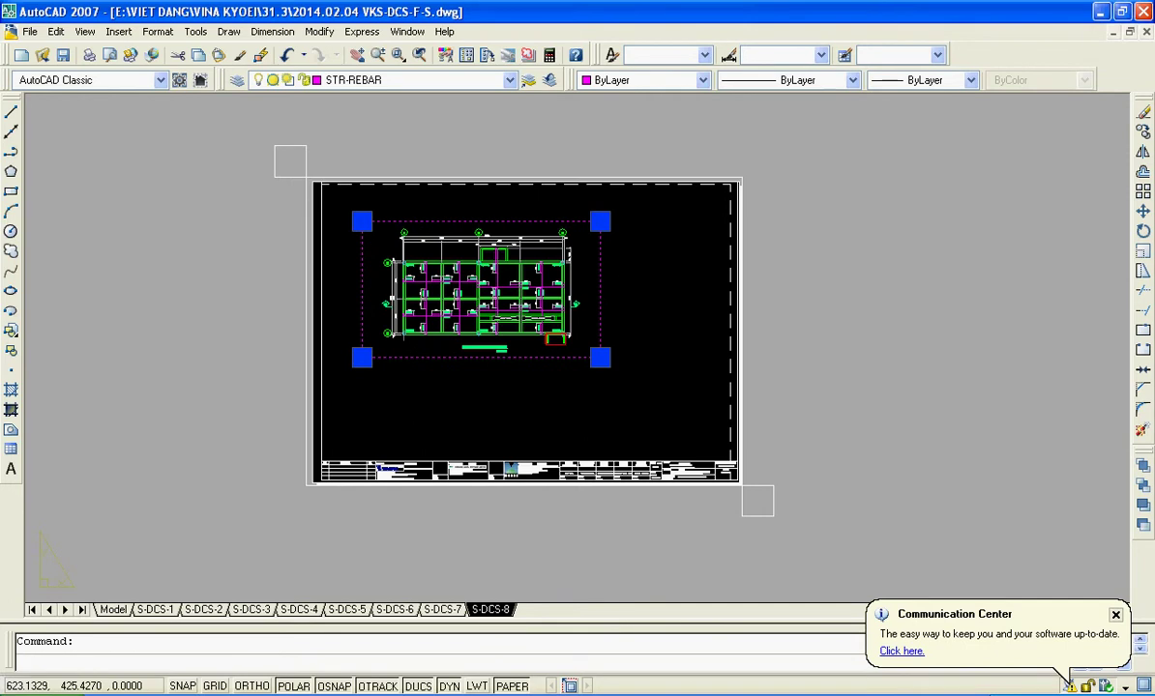
{"action": "key", "text": "ctrl+1"}
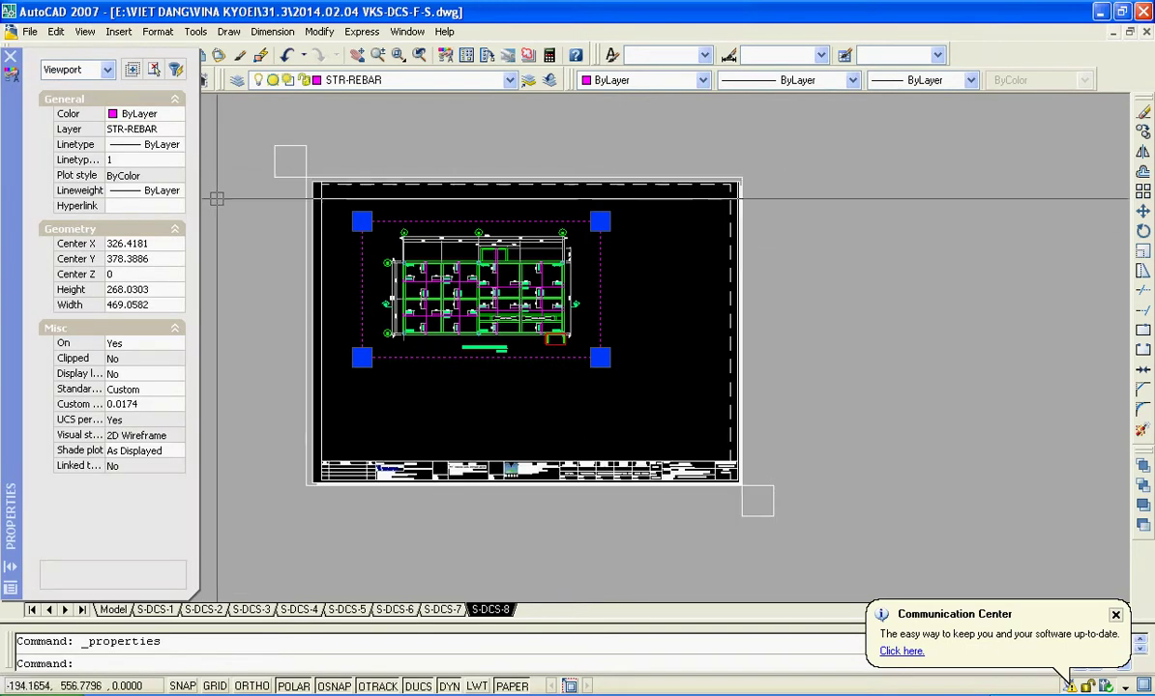
{"action": "left_click", "coordinate": [93, 391]}
{"action": "left_click", "coordinate": [147, 390]}
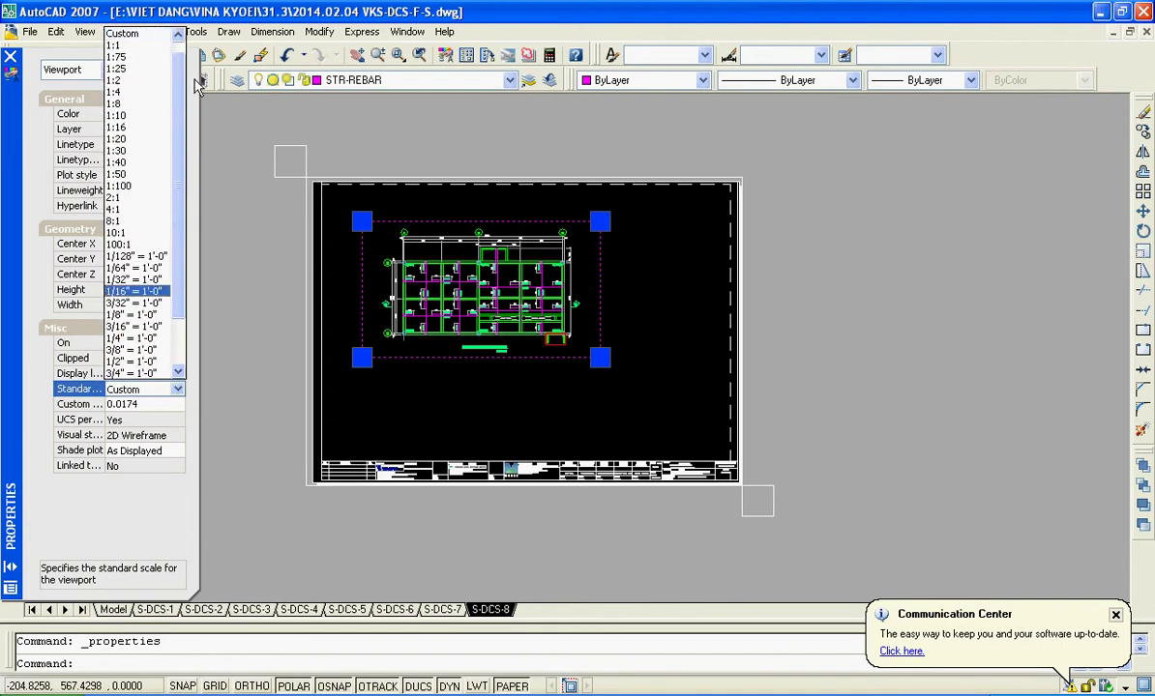
{"action": "left_click", "coordinate": [125, 175]}
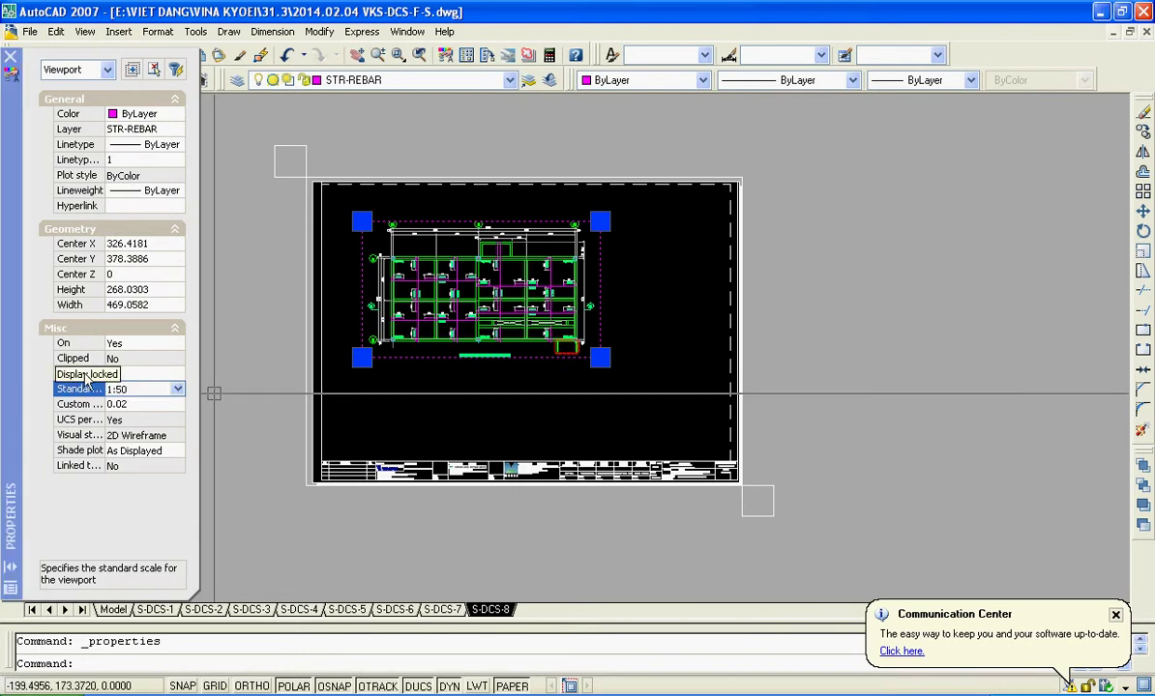
{"action": "left_click", "coordinate": [127, 376]}
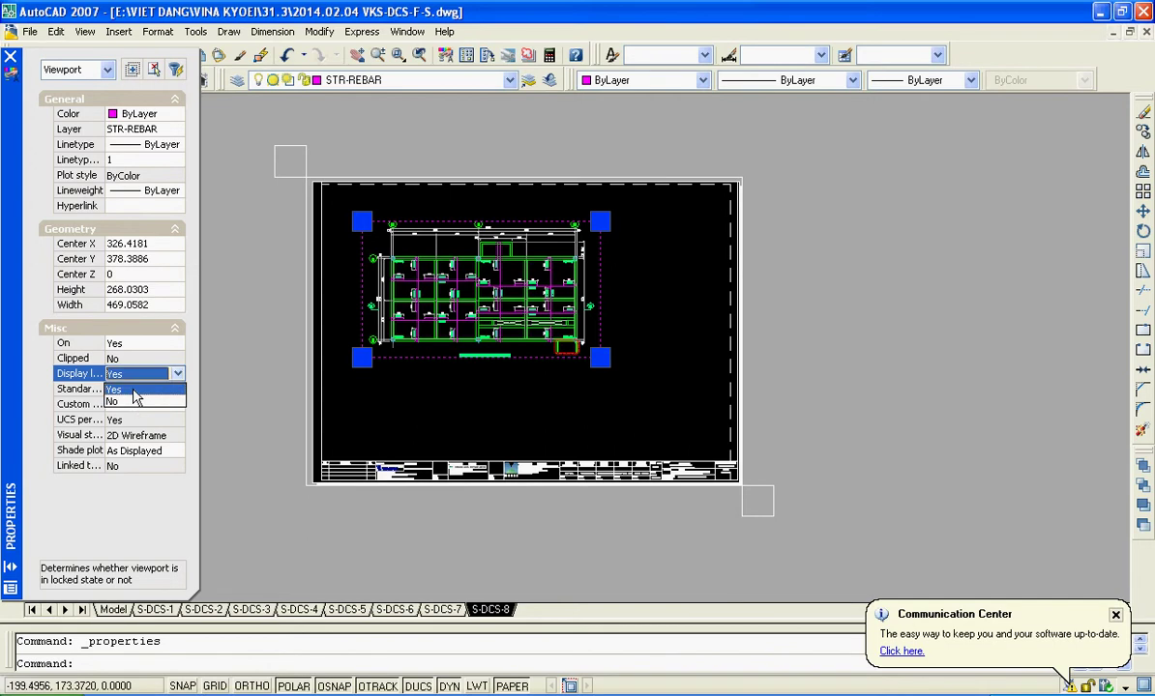
{"action": "left_click", "coordinate": [135, 390]}
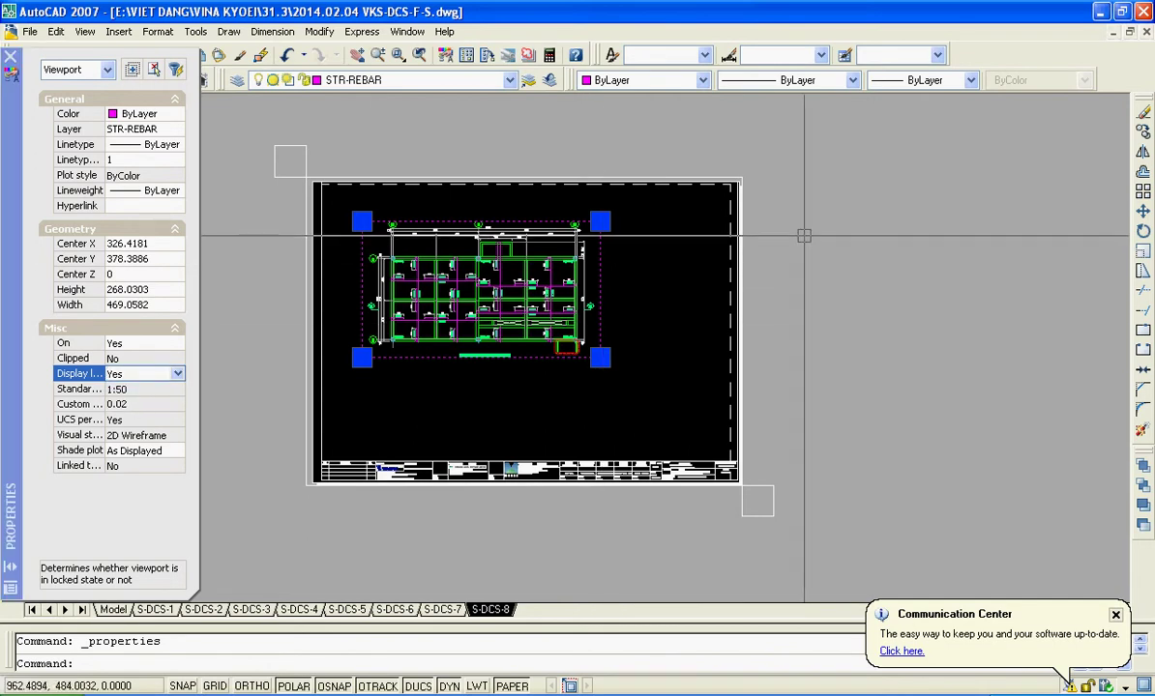
{"action": "key", "text": "ctrl+1"}
{"action": "key", "text": "Escape"}
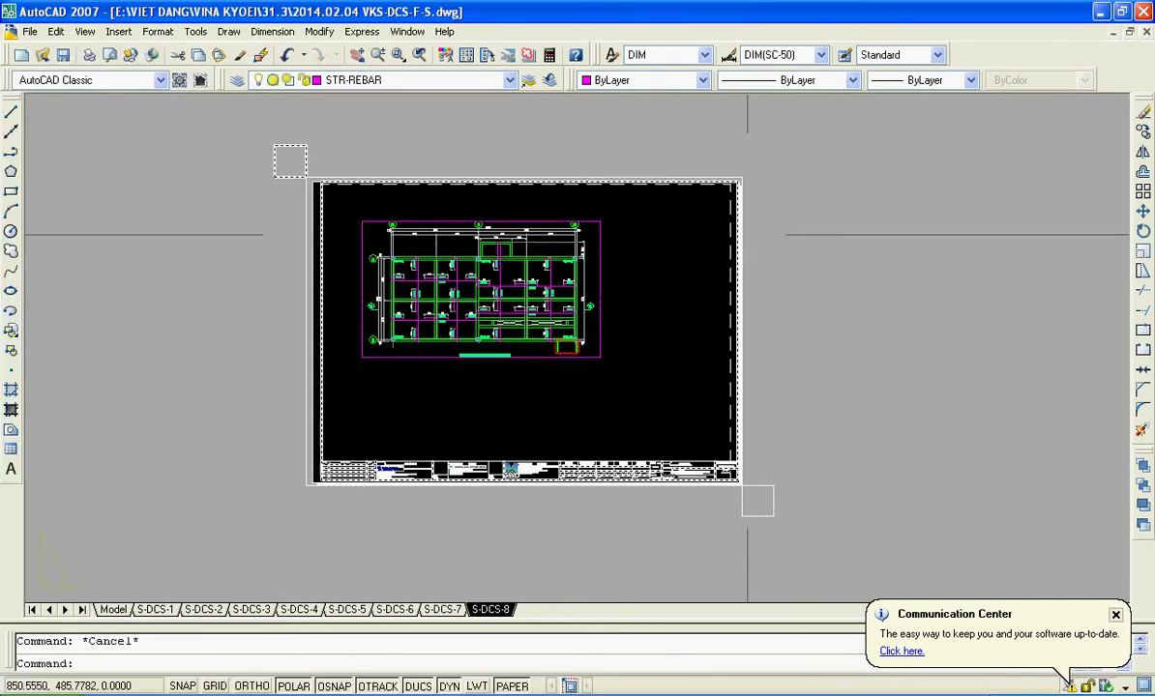
- Stretch the viewport's corner grips so it frames the rebar plan and its title
{"action": "left_click", "coordinate": [600, 222]}
{"action": "scroll", "coordinate": [599, 221], "scroll_direction": "up", "scroll_amount": 3}
{"action": "left_click", "coordinate": [597, 223]}
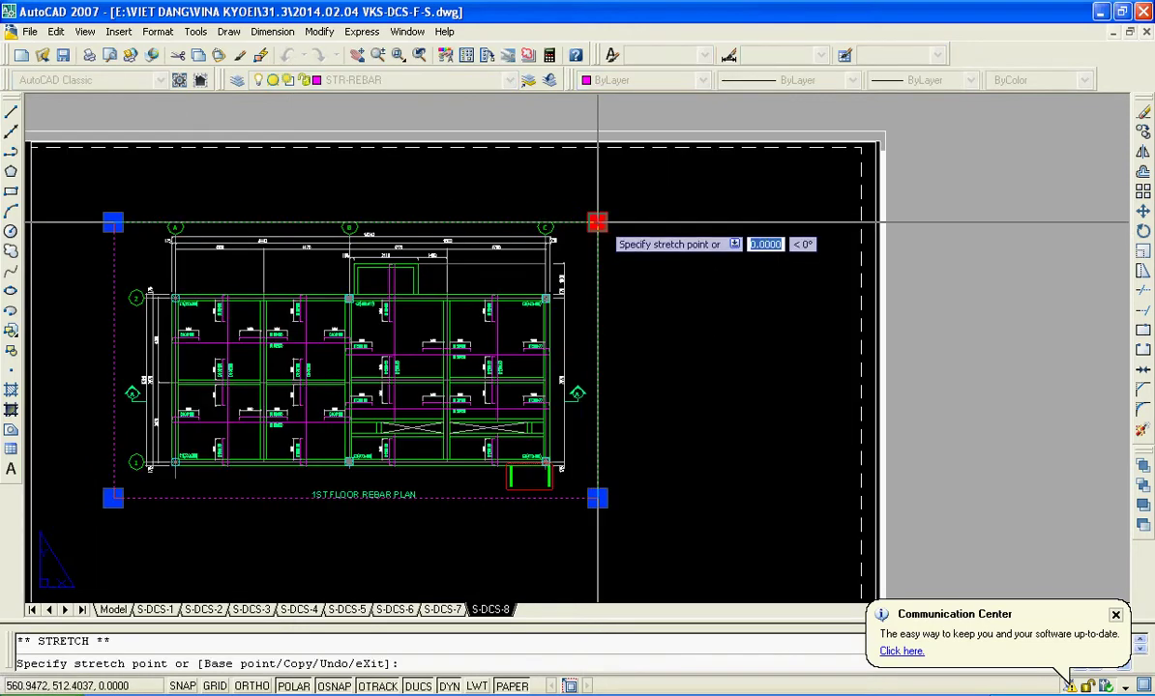
{"action": "left_click", "coordinate": [597, 222]}
{"action": "scroll", "coordinate": [598, 516], "scroll_direction": "down", "scroll_amount": 2}
{"action": "scroll", "coordinate": [635, 407], "scroll_direction": "up", "scroll_amount": 3}
{"action": "left_click", "coordinate": [635, 408]}
{"action": "left_click", "coordinate": [636, 433]}
{"action": "scroll", "coordinate": [388, 421], "scroll_direction": "up", "scroll_amount": 3}
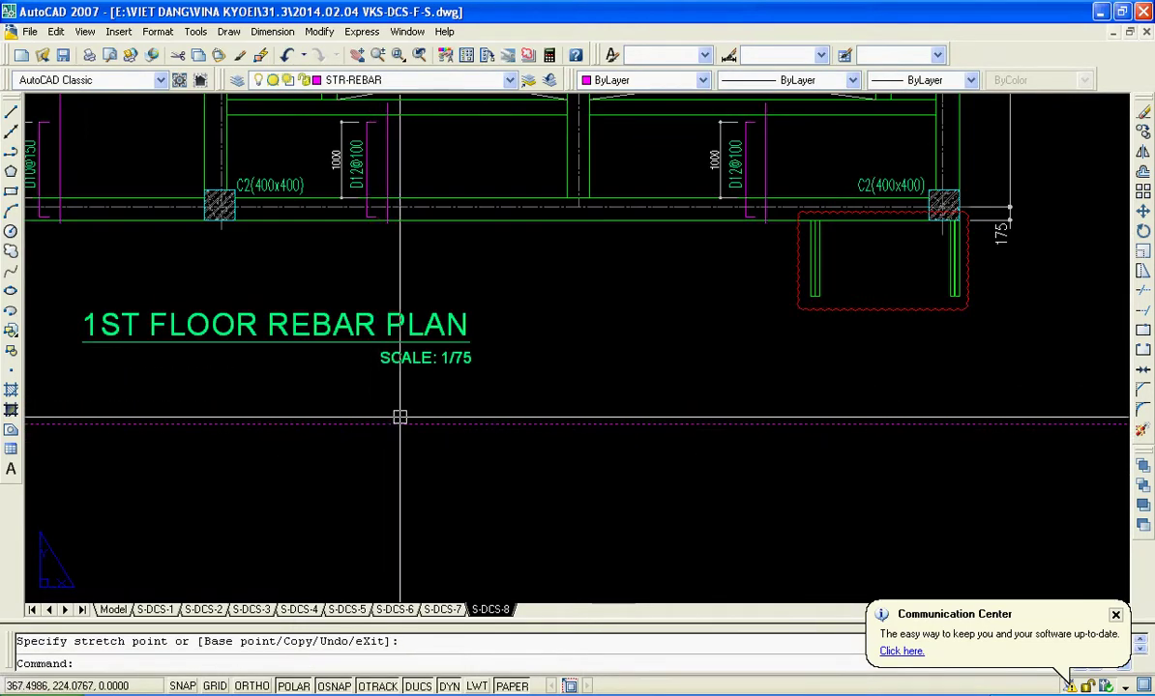
{"action": "scroll", "coordinate": [388, 422], "scroll_direction": "down", "scroll_amount": 5}
{"action": "left_click", "coordinate": [333, 400]}
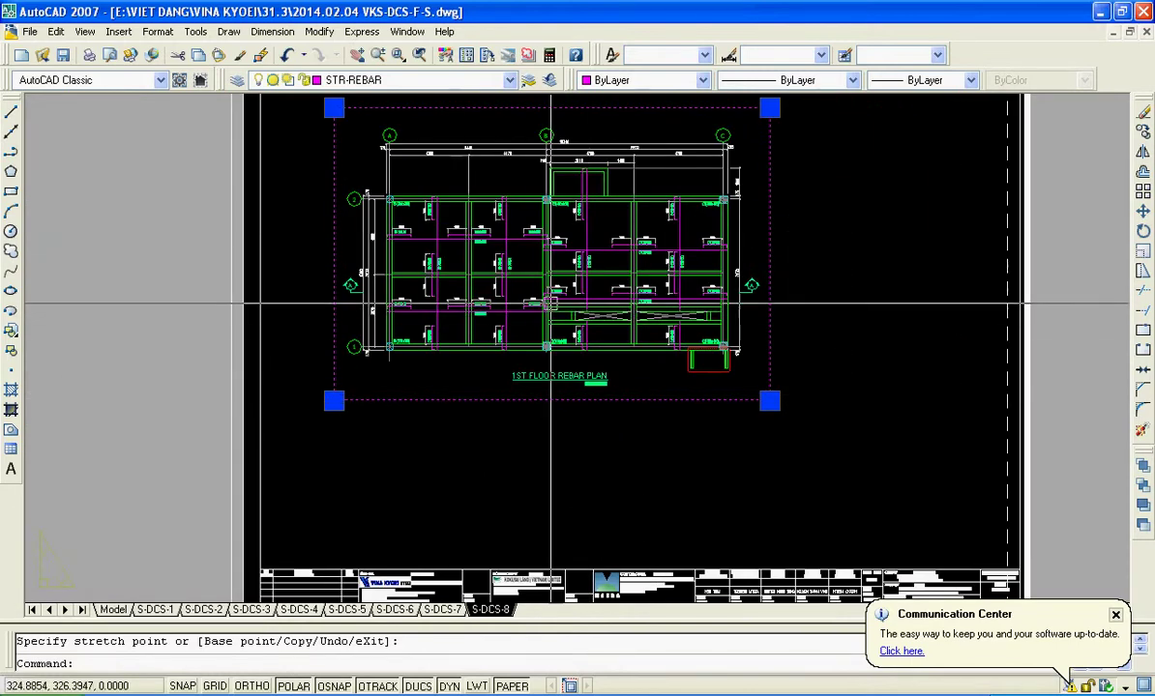
{"action": "key", "text": "Escape"}
- Move the viewport onto the Defpoints layer
{"action": "left_click", "coordinate": [774, 189]}
{"action": "left_click", "coordinate": [735, 218]}
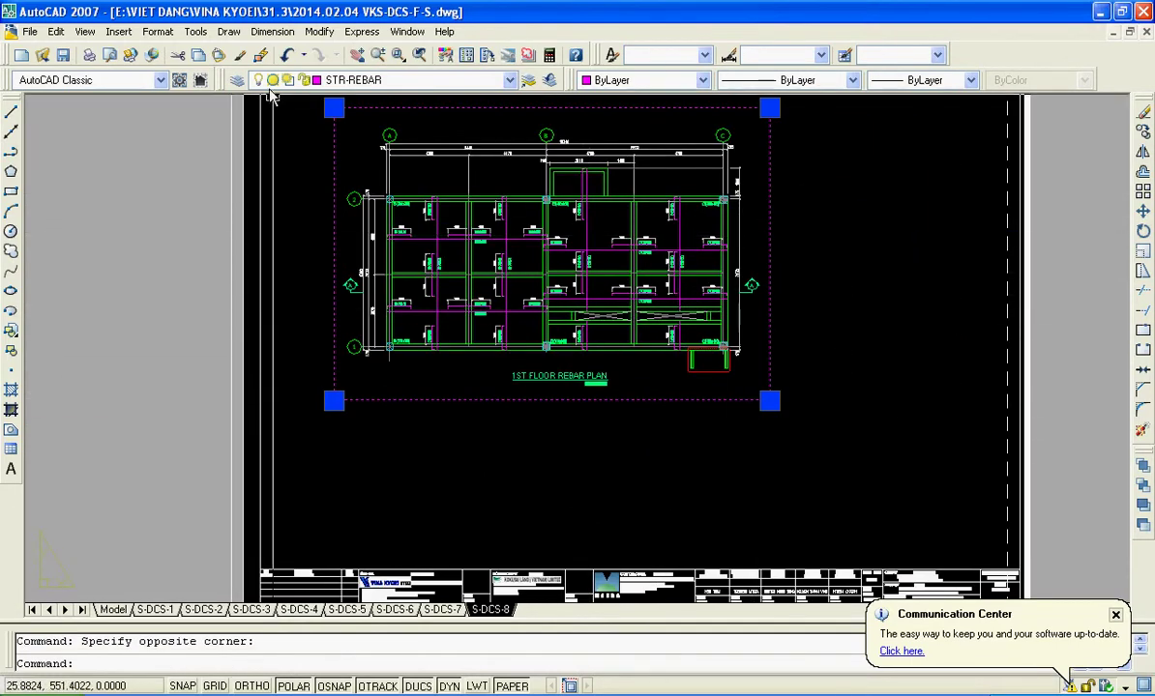
{"action": "left_click", "coordinate": [368, 81]}
{"action": "scroll", "coordinate": [367, 97], "scroll_direction": "up", "scroll_amount": 10}
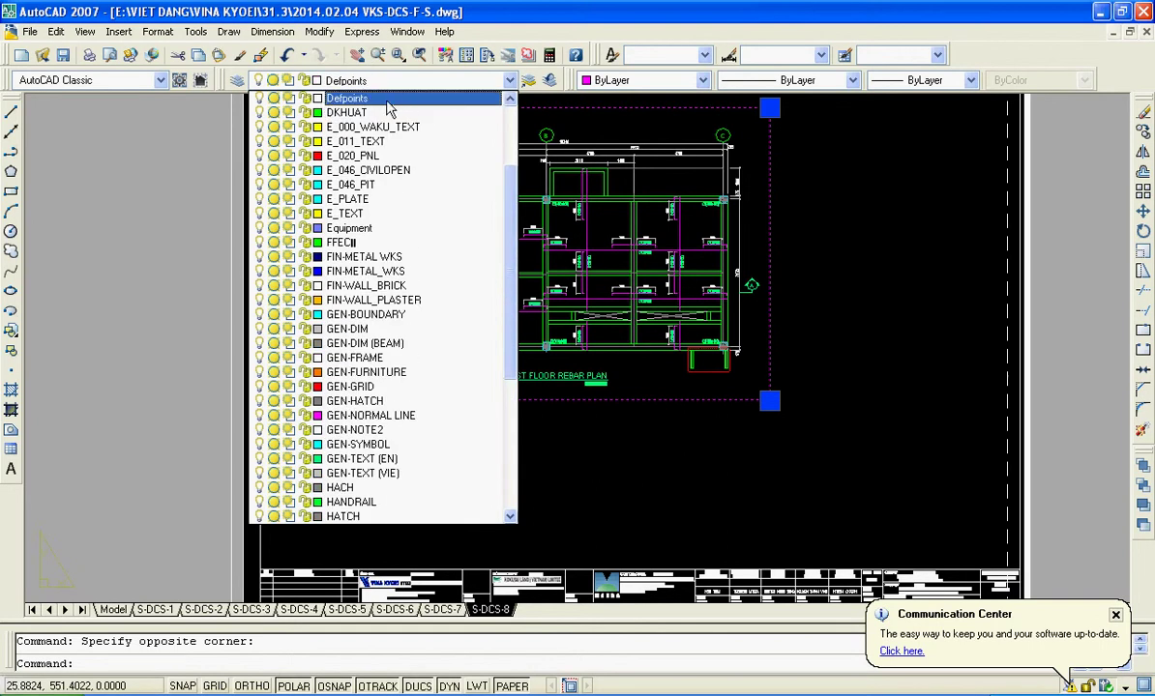
{"action": "left_click", "coordinate": [366, 99]}
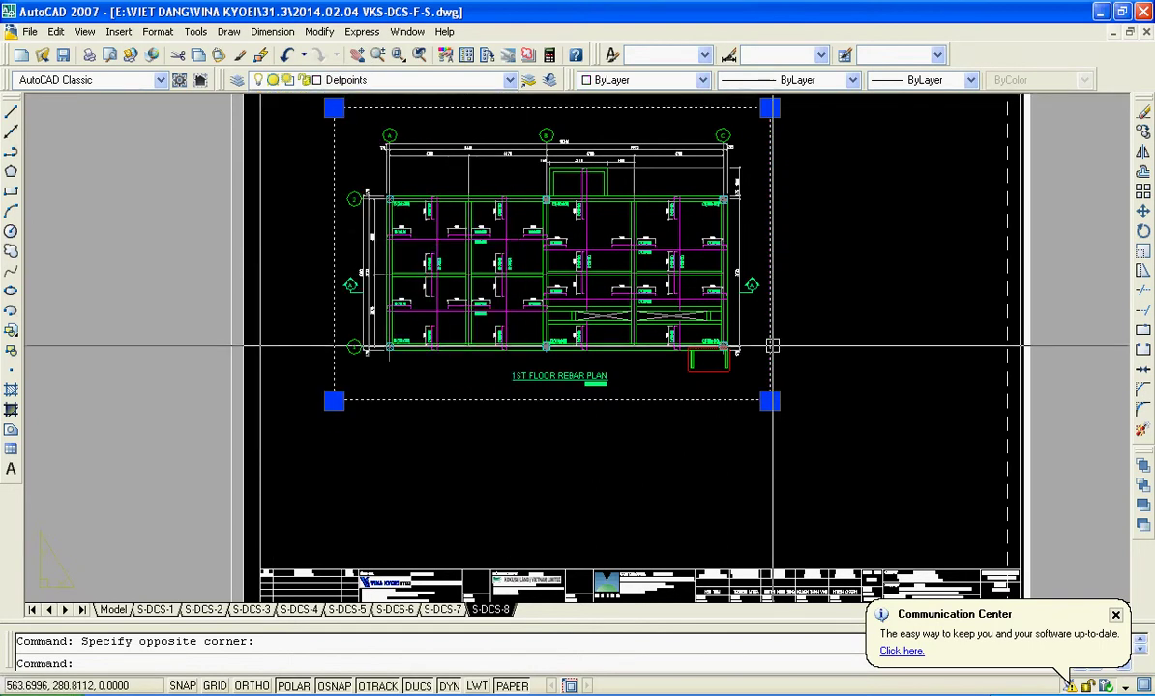
{"action": "scroll", "coordinate": [786, 319], "scroll_direction": "down", "scroll_amount": 4}
{"action": "scroll", "coordinate": [788, 300], "scroll_direction": "up", "scroll_amount": 3}
{"action": "key", "text": "Escape"}
- Reselect the viewport to confirm it now sits on Defpoints
{"action": "left_click", "coordinate": [764, 259]}
{"action": "left_click", "coordinate": [640, 325]}
{"action": "key", "text": "Escape"}
{"action": "left_click", "coordinate": [529, 227]}
{"action": "left_click", "coordinate": [490, 193]}
{"action": "key", "text": "Escape"}
{"action": "scroll", "coordinate": [408, 227], "scroll_direction": "down", "scroll_amount": 2}
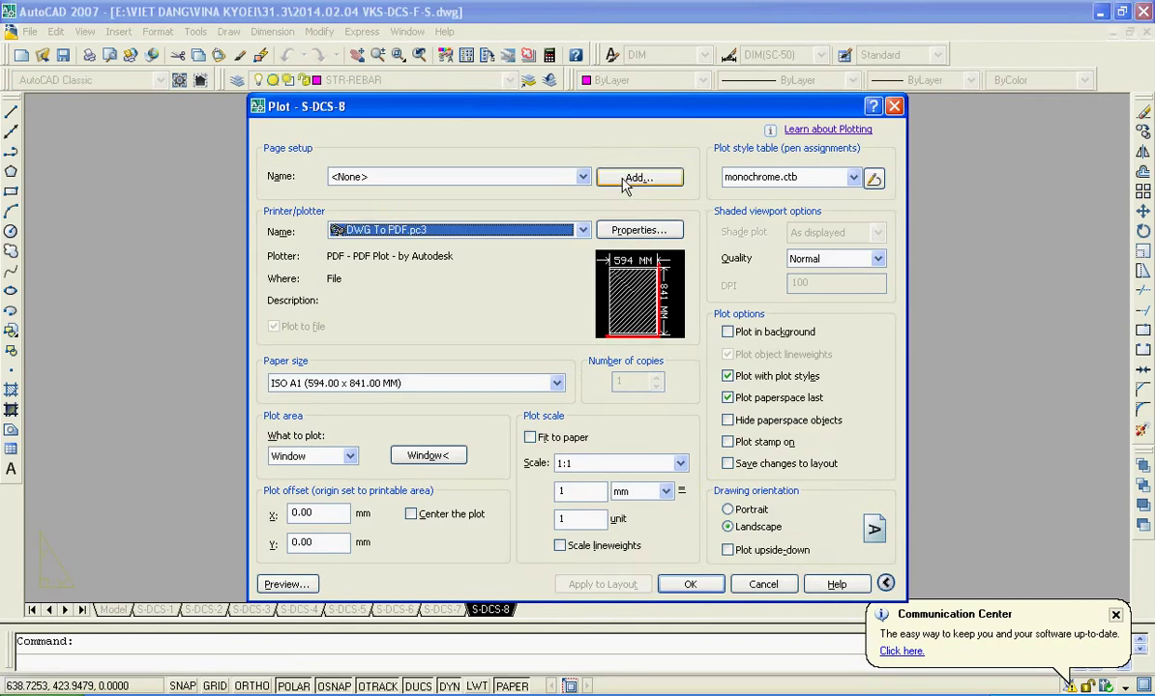
- Choose DWG To PDF.pc3 as the plot's printer
{"action": "left_click", "coordinate": [465, 178]}
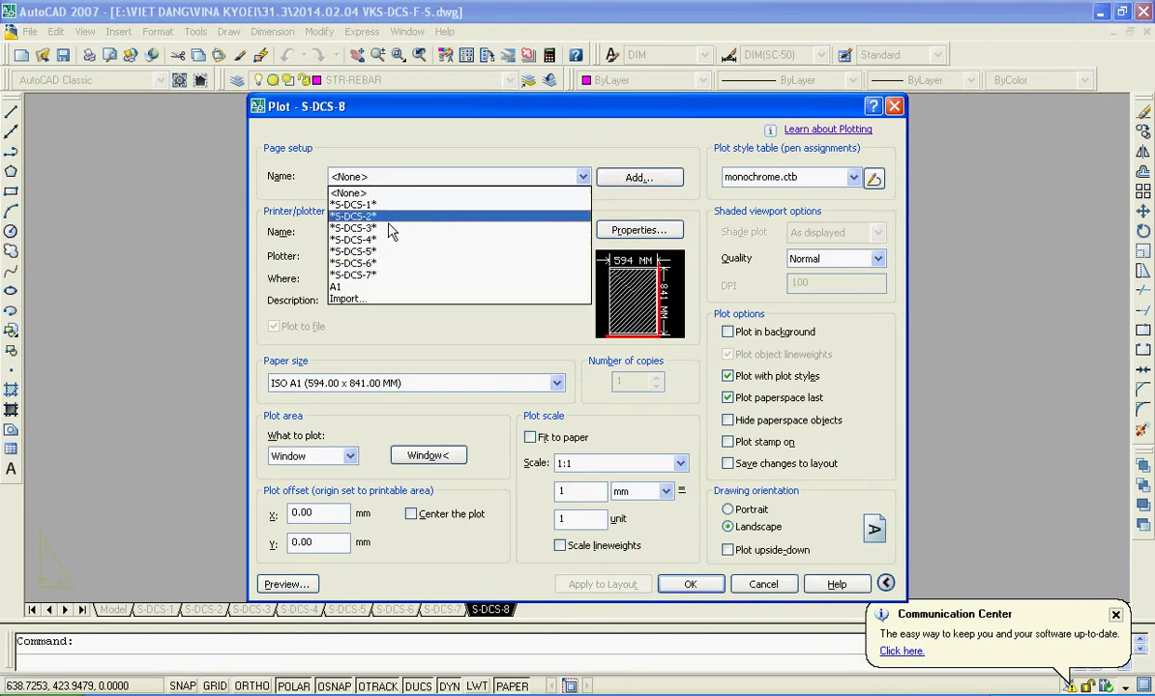
{"action": "left_click", "coordinate": [472, 181]}
{"action": "left_click", "coordinate": [416, 231]}
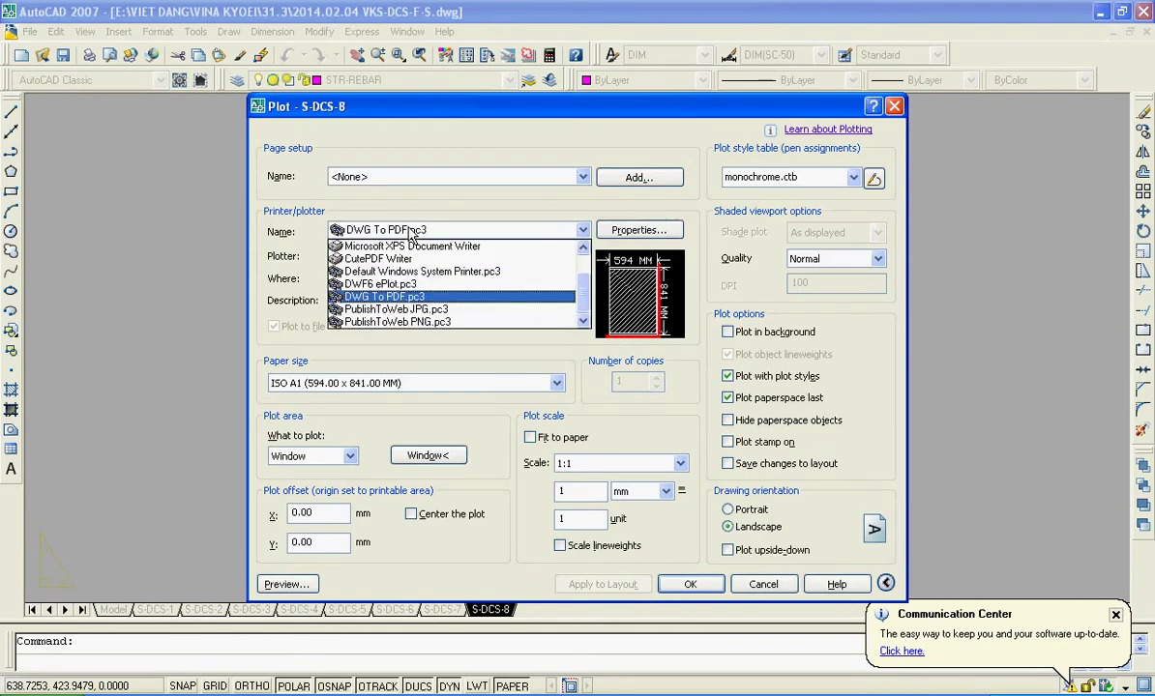
{"action": "left_click", "coordinate": [412, 235]}
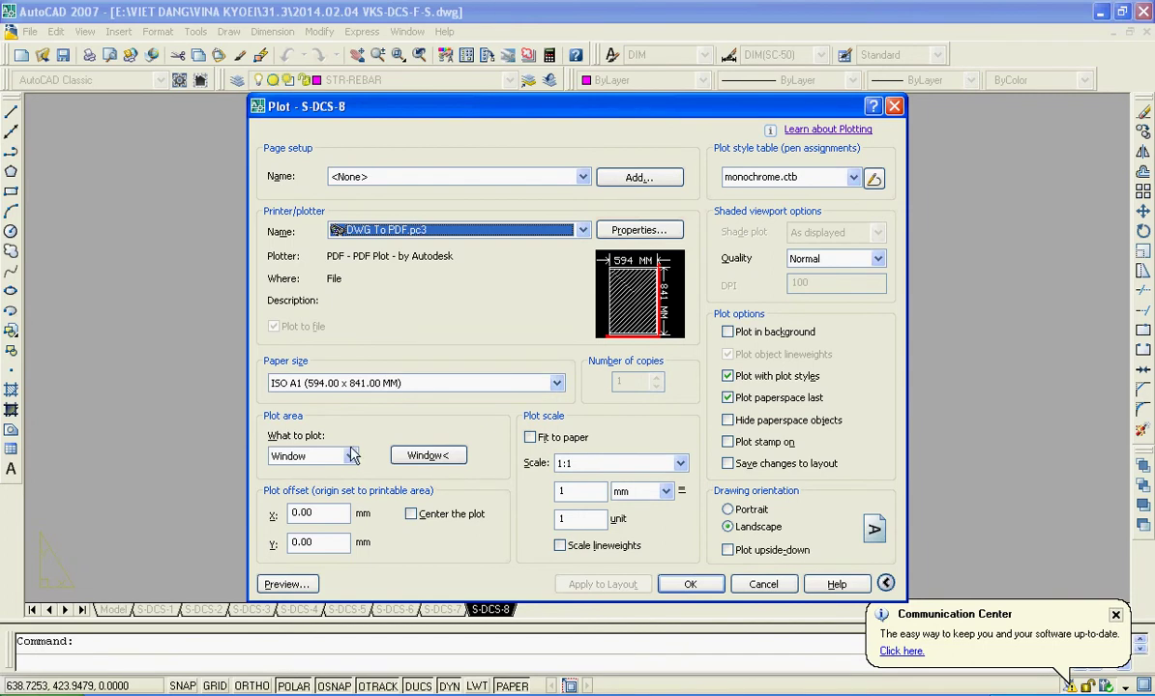
- Set the plot area to a window picked around the whole S-DCS-8 sheet
{"action": "left_click", "coordinate": [437, 458]}
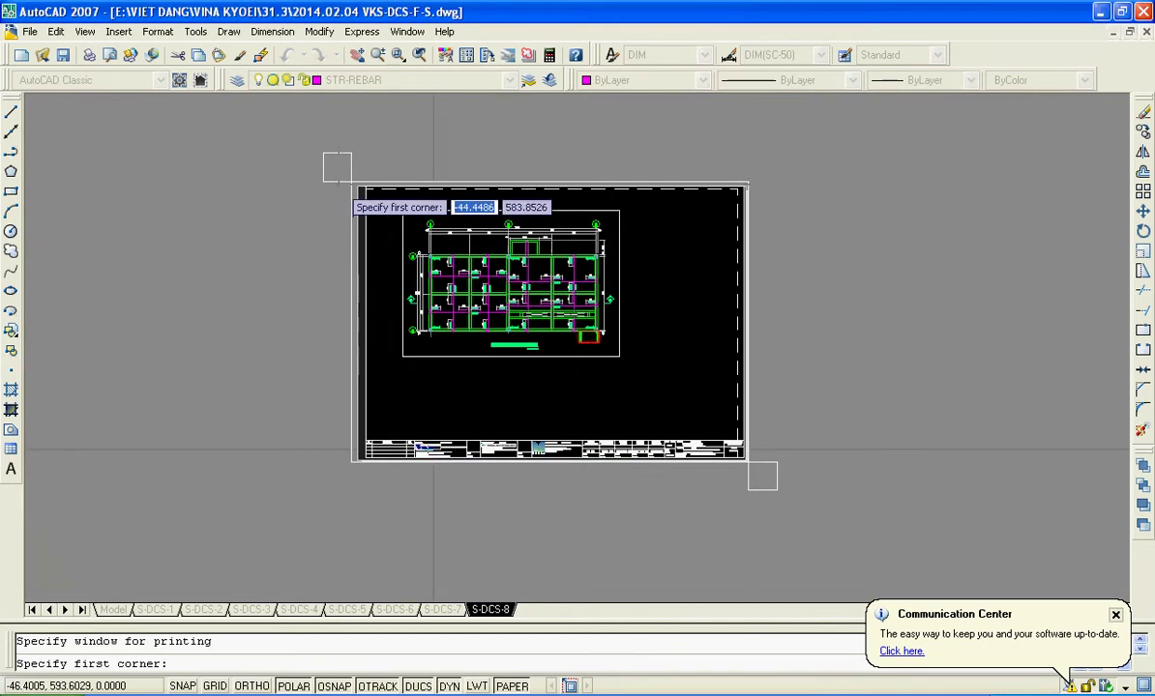
{"action": "scroll", "coordinate": [338, 181], "scroll_direction": "up", "scroll_amount": 2}
{"action": "scroll", "coordinate": [337, 181], "scroll_direction": "up", "scroll_amount": 2}
{"action": "left_click", "coordinate": [365, 181]}
{"action": "scroll", "coordinate": [674, 388], "scroll_direction": "down", "scroll_amount": 3}
{"action": "scroll", "coordinate": [652, 393], "scroll_direction": "up", "scroll_amount": 2}
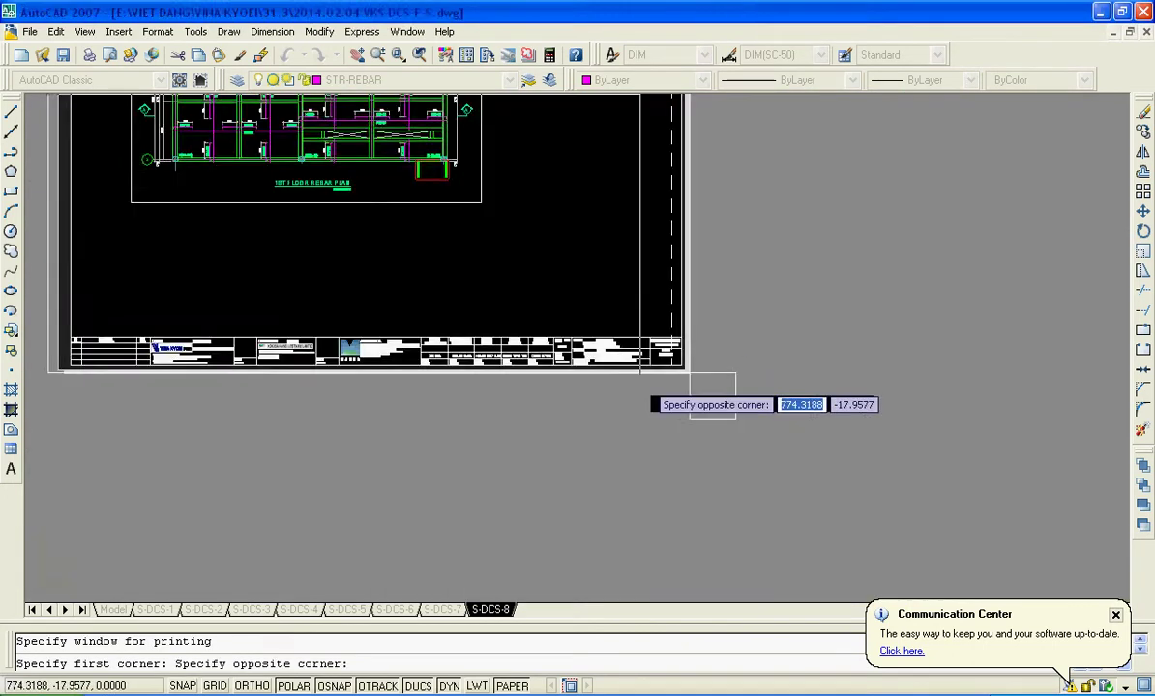
{"action": "scroll", "coordinate": [655, 341], "scroll_direction": "up", "scroll_amount": 2}
{"action": "left_click", "coordinate": [654, 340]}
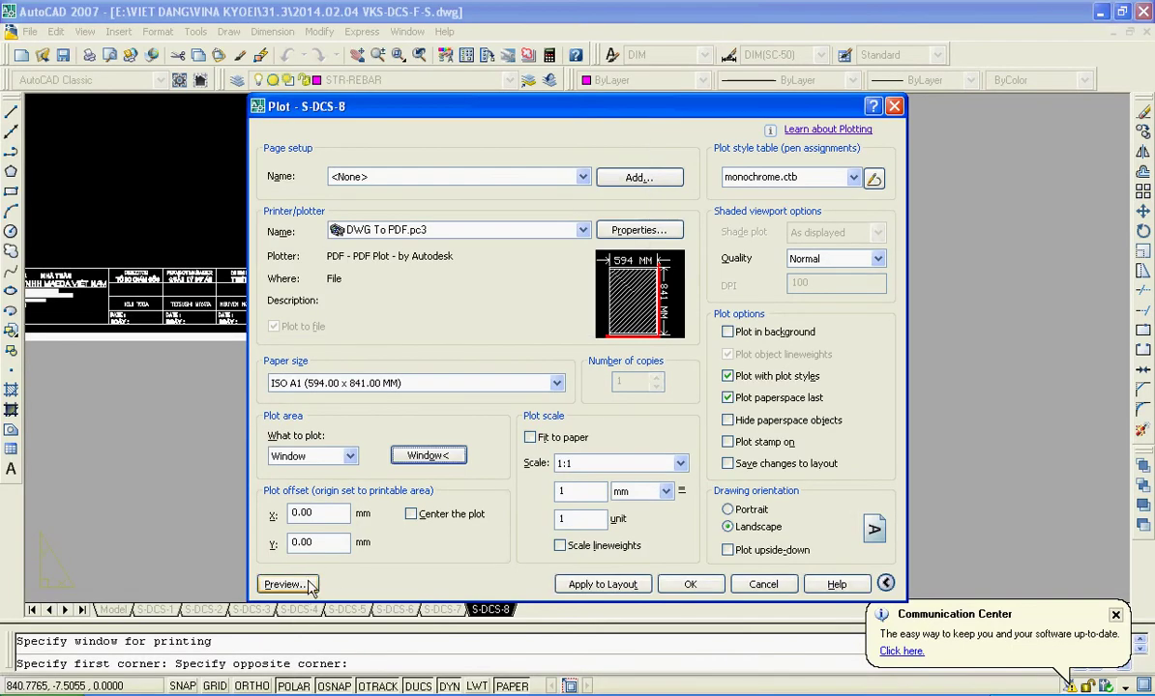
- Preview the S-DCS-8 PDF plot, zooming to inspect it, then close the preview
{"action": "left_click", "coordinate": [261, 586]}
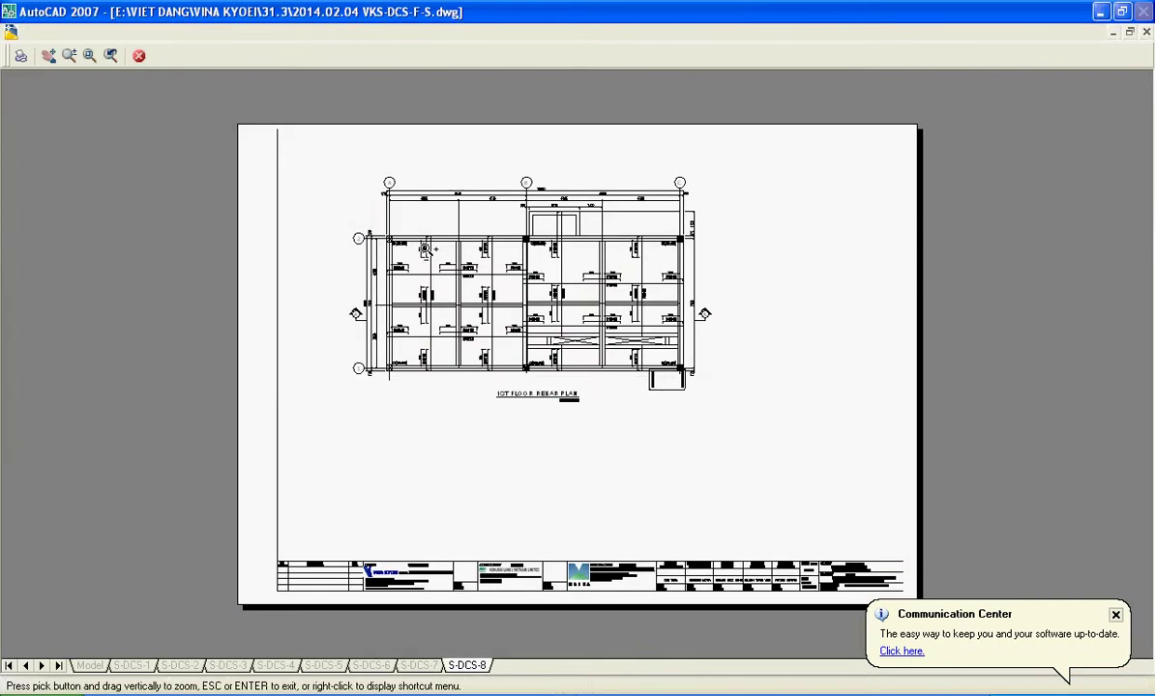
{"action": "scroll", "coordinate": [492, 182], "scroll_direction": "up", "scroll_amount": 3}
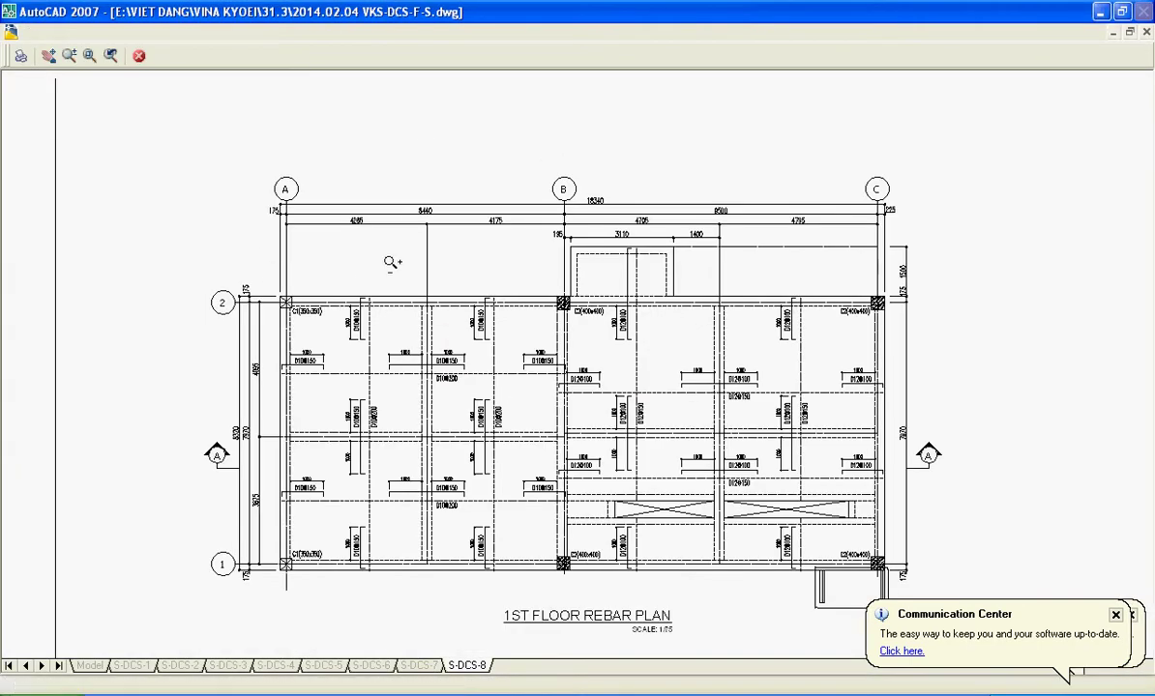
{"action": "scroll", "coordinate": [391, 258], "scroll_direction": "down", "scroll_amount": 4}
{"action": "key", "text": "Escape"}
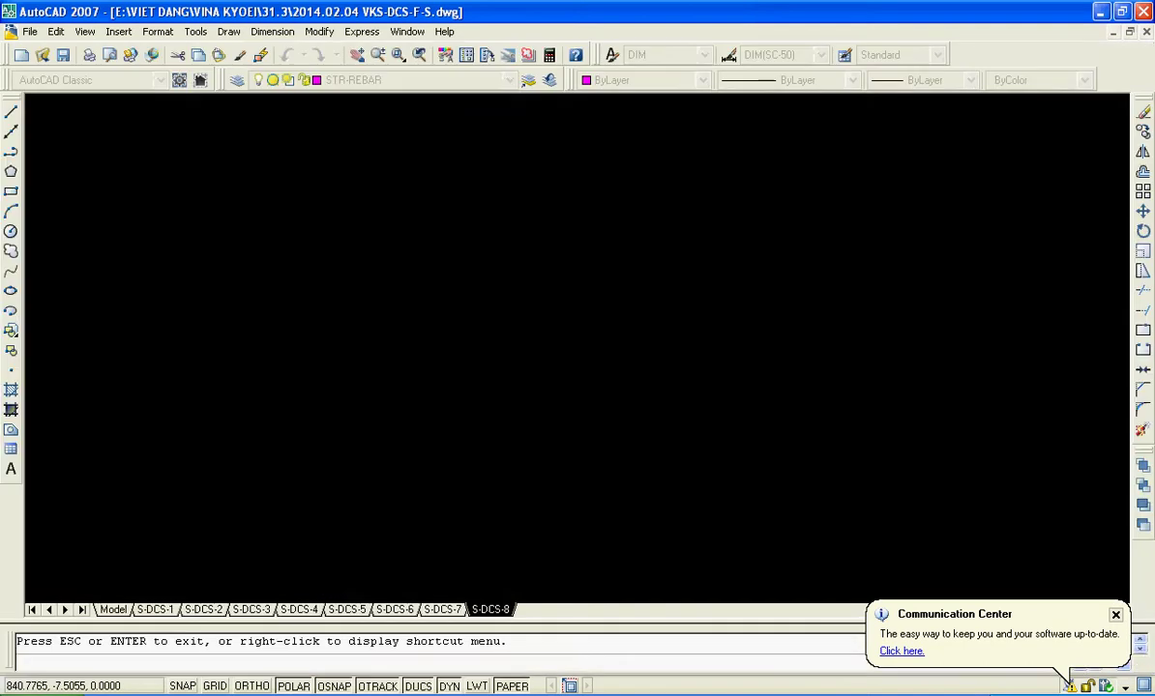
- Back on the layout, reselect the viewport several times to check it is on Defpoints
{"action": "left_click", "coordinate": [763, 585]}
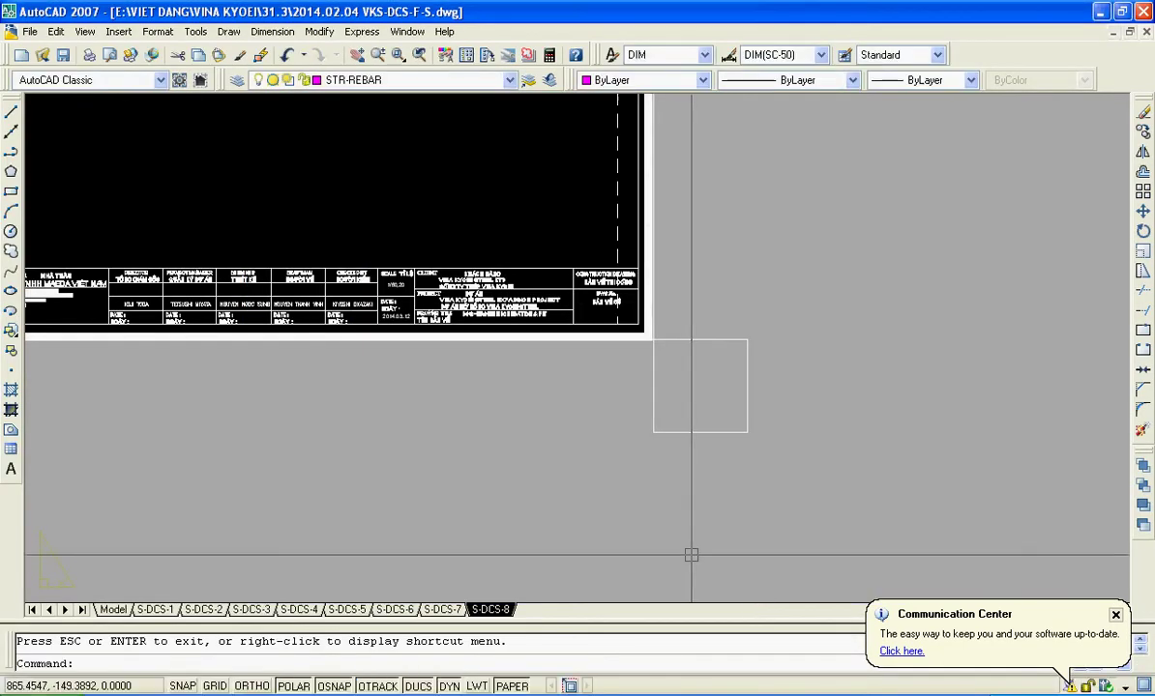
{"action": "scroll", "coordinate": [636, 472], "scroll_direction": "down", "scroll_amount": 4}
{"action": "scroll", "coordinate": [577, 346], "scroll_direction": "up", "scroll_amount": 2}
{"action": "left_click", "coordinate": [564, 319]}
{"action": "key", "text": "Escape"}
{"action": "scroll", "coordinate": [565, 321], "scroll_direction": "up", "scroll_amount": 3}
{"action": "left_click", "coordinate": [565, 322]}
{"action": "key", "text": "Escape"}
{"action": "scroll", "coordinate": [600, 251], "scroll_direction": "down", "scroll_amount": 4}
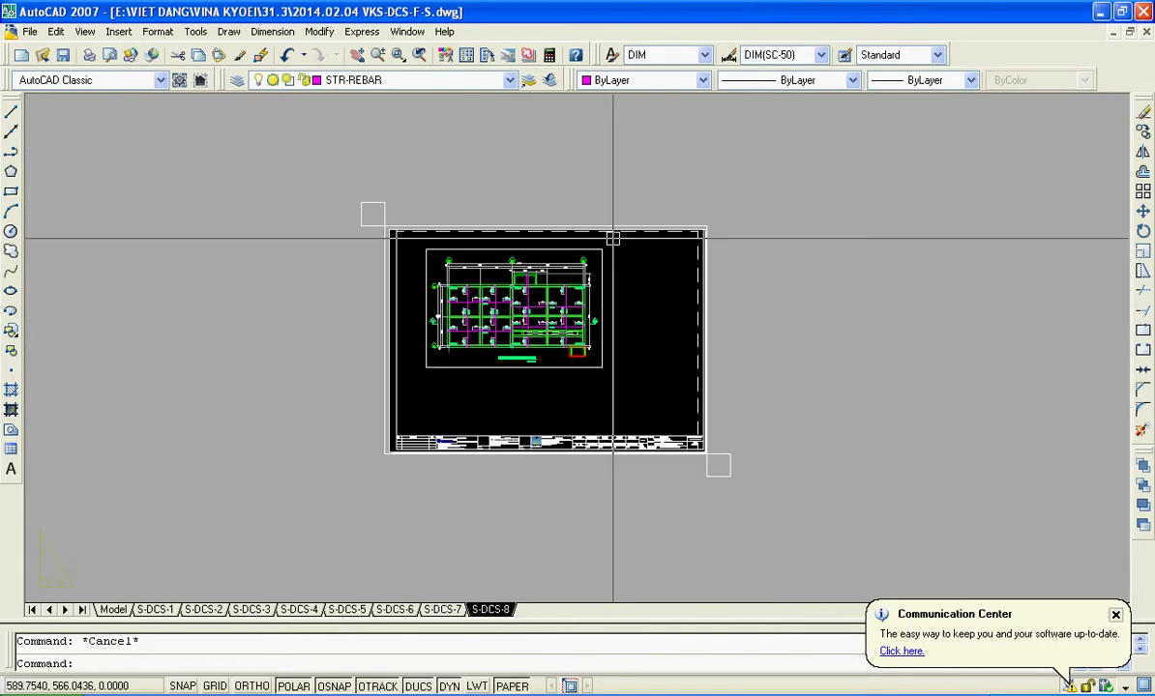
{"action": "scroll", "coordinate": [632, 465], "scroll_direction": "up", "scroll_amount": 3}
{"action": "left_click", "coordinate": [567, 338]}
{"action": "left_click", "coordinate": [566, 370]}
{"action": "key", "text": "Escape"}
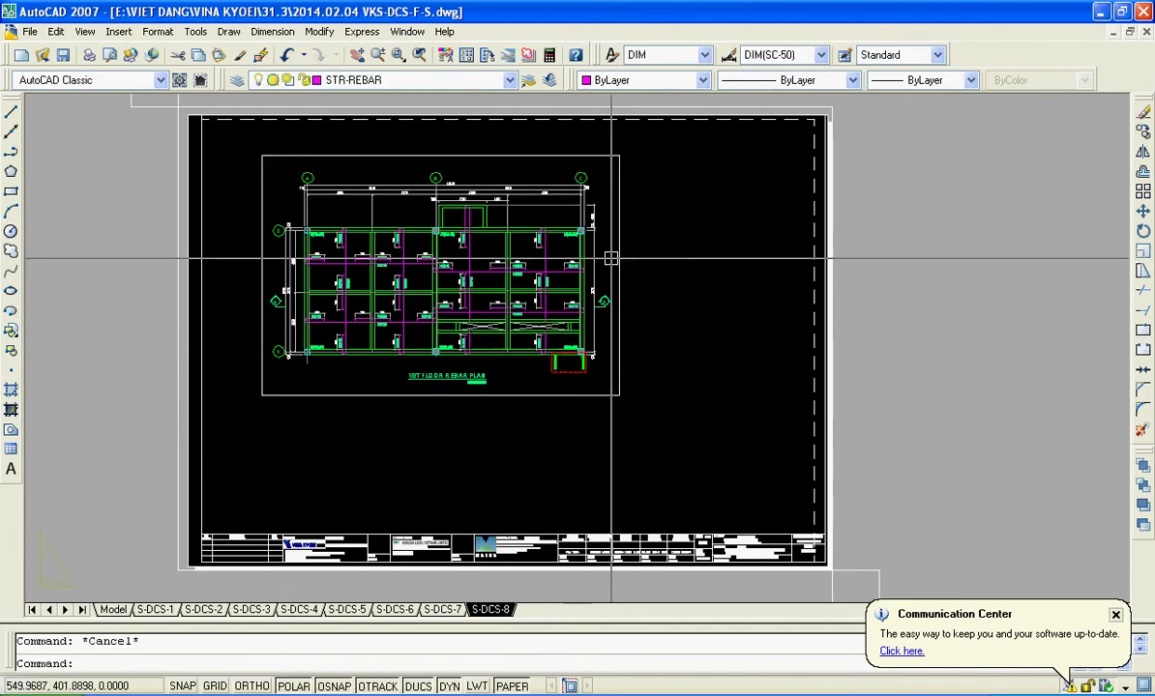